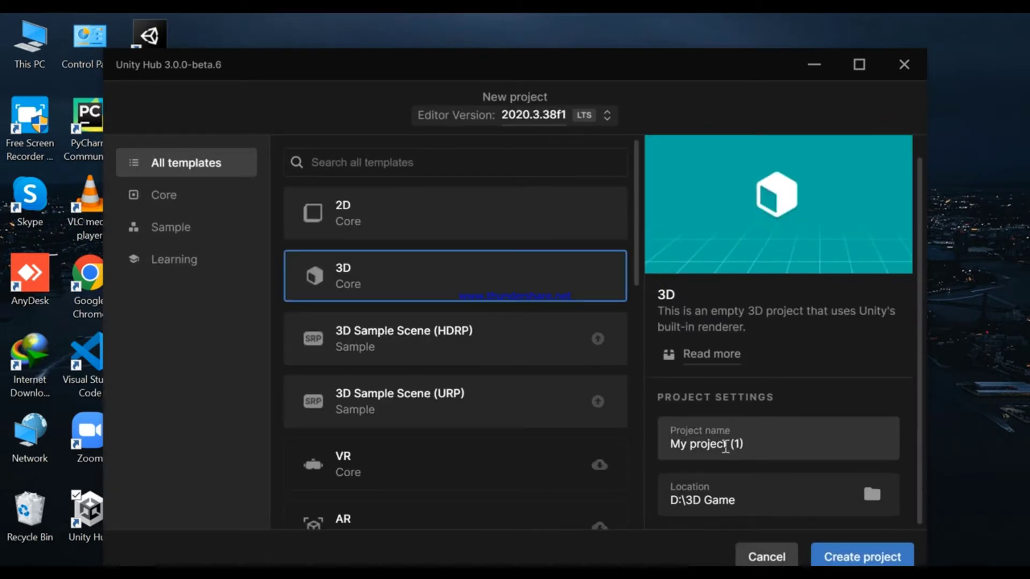
Name the new 3D project "Main menu" and create it in the D:\3D Game location
{"action": "left_click", "coordinate": [771, 448]}
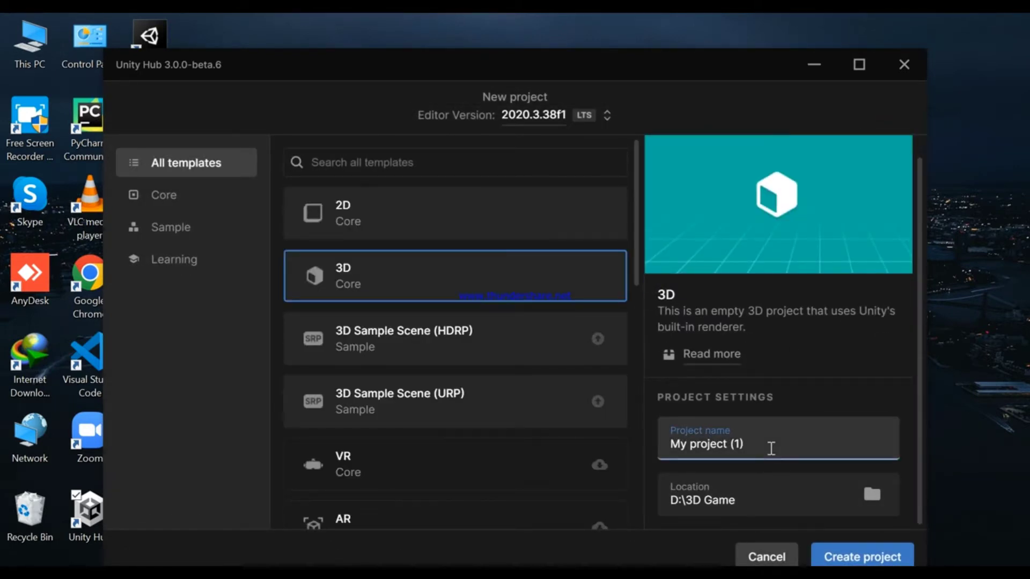
{"action": "key", "text": "BackSpace"}
{"action": "key", "text": "BackSpace"}
{"action": "key", "text": "BackSpace"}
{"action": "key", "text": "BackSpace"}
{"action": "key", "text": "BackSpace"}
{"action": "key", "text": "BackSpace"}
{"action": "key", "text": "BackSpace"}
{"action": "key", "text": "BackSpace"}
{"action": "key", "text": "BackSpace"}
{"action": "key", "text": "BackSpace"}
{"action": "key", "text": "BackSpace"}
{"action": "key", "text": "BackSpace"}
{"action": "key", "text": "BackSpace"}
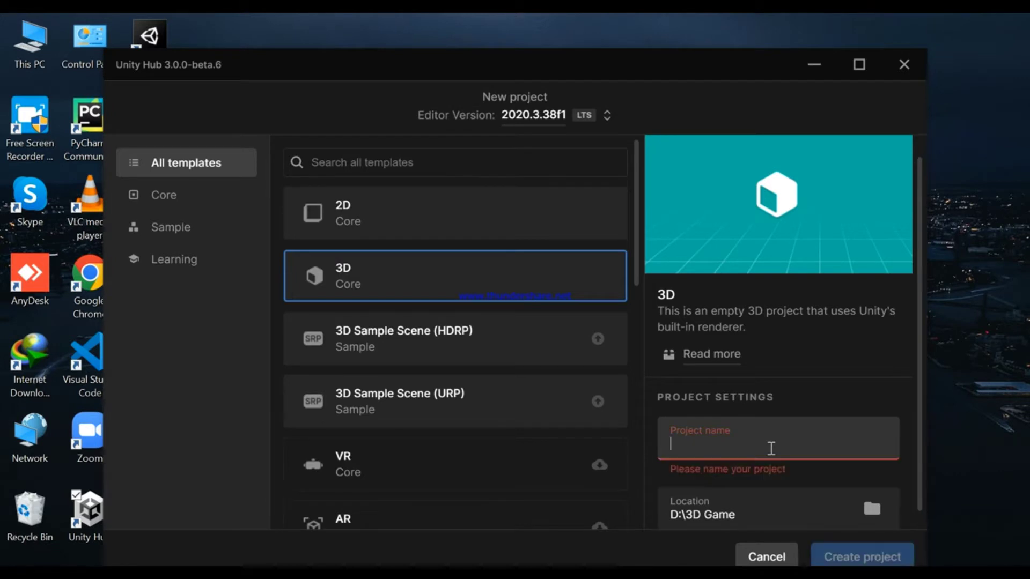
{"action": "type", "text": "Main "}
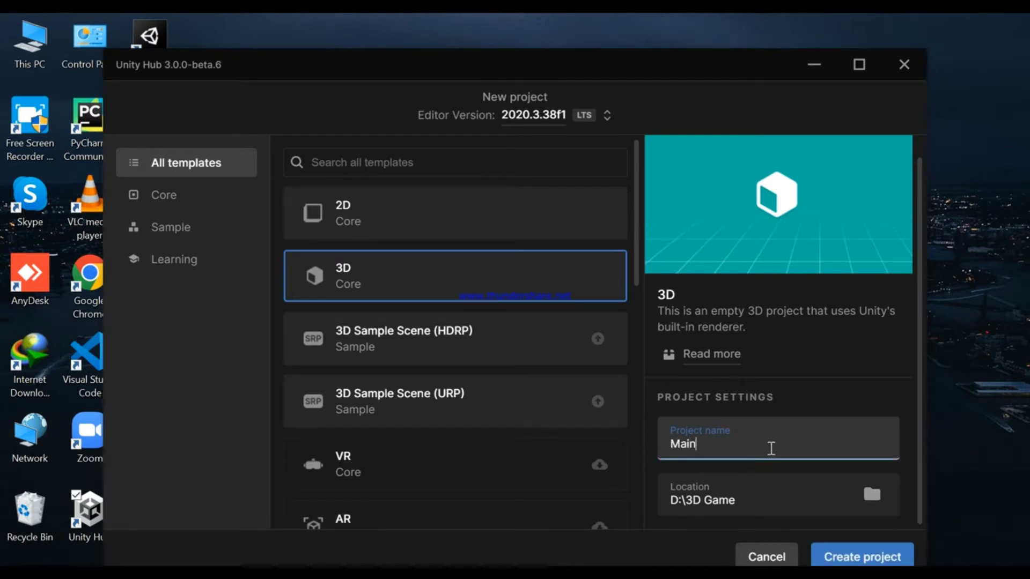
{"action": "type", "text": "menu"}
{"action": "left_click", "coordinate": [835, 559]}
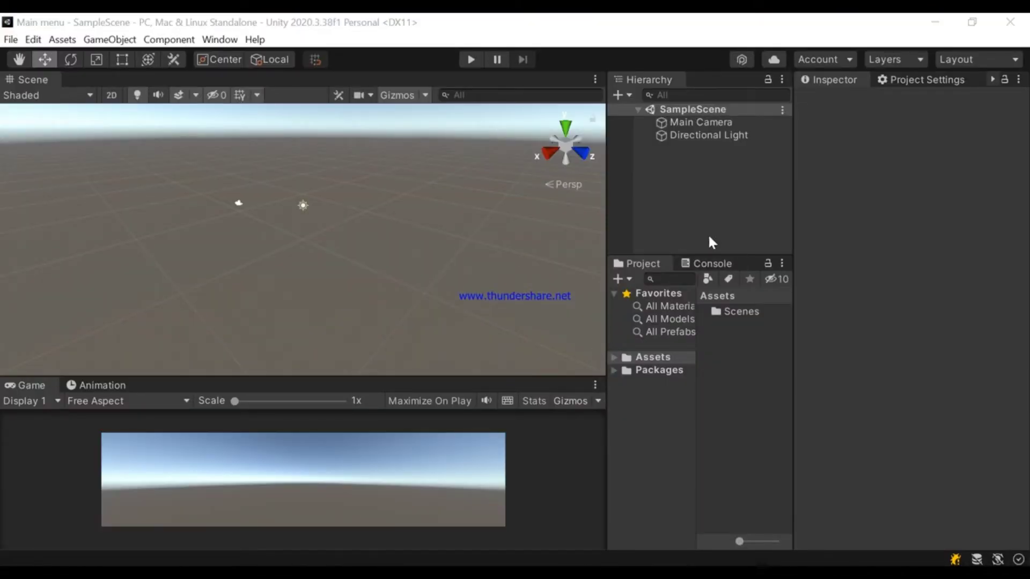
Create a new scene from the Basic (Built-in) template
{"action": "left_click_drag", "start_coordinate": [608, 203], "coordinate": [597, 203]}
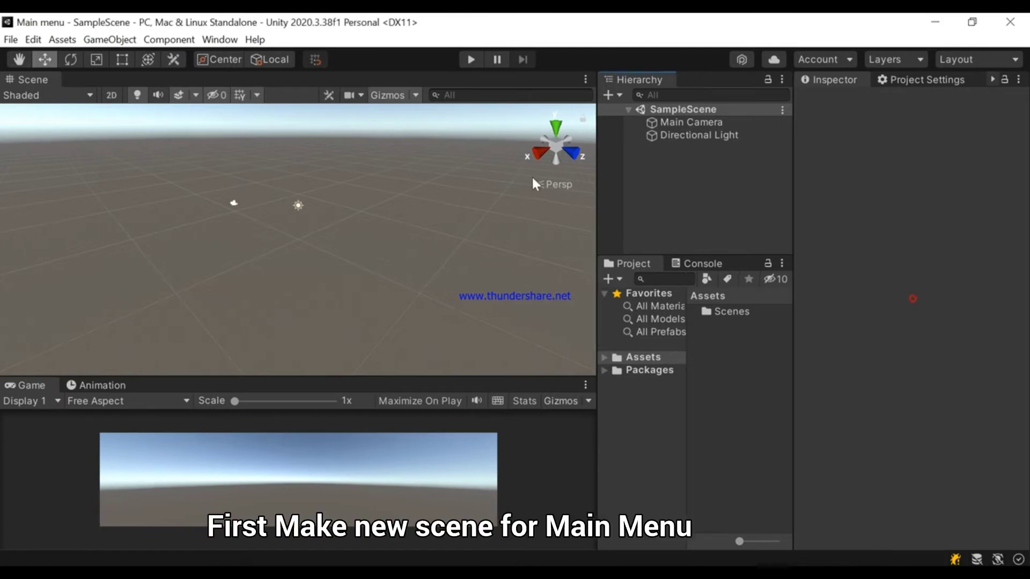
{"action": "left_click", "coordinate": [12, 40]}
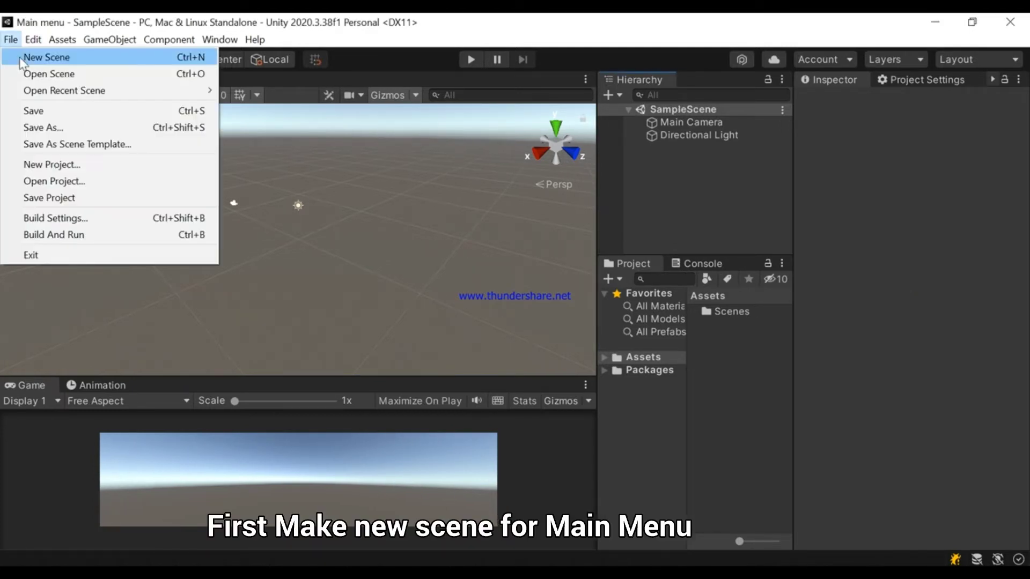
{"action": "left_click", "coordinate": [32, 58]}
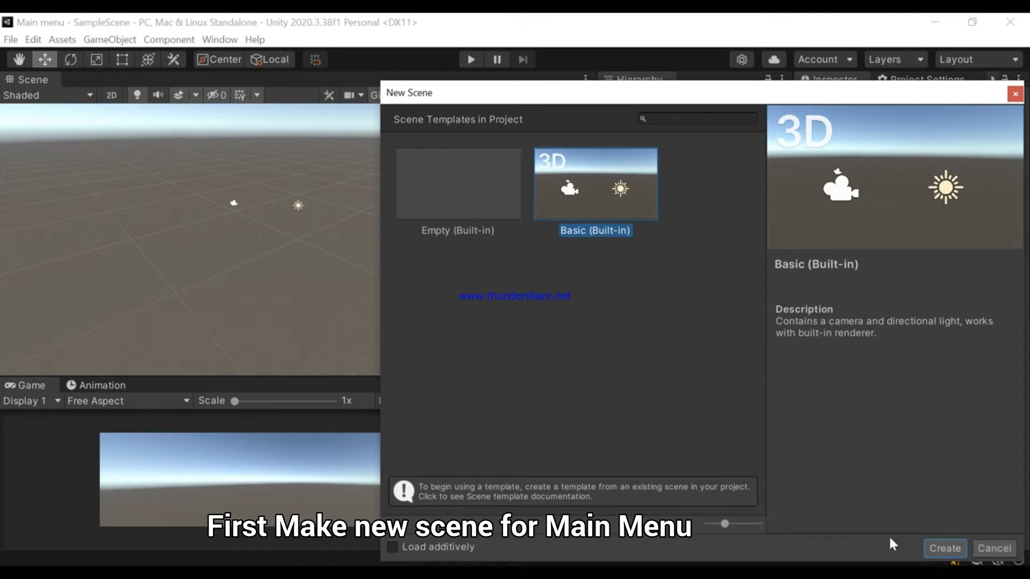
{"action": "left_click", "coordinate": [933, 547]}
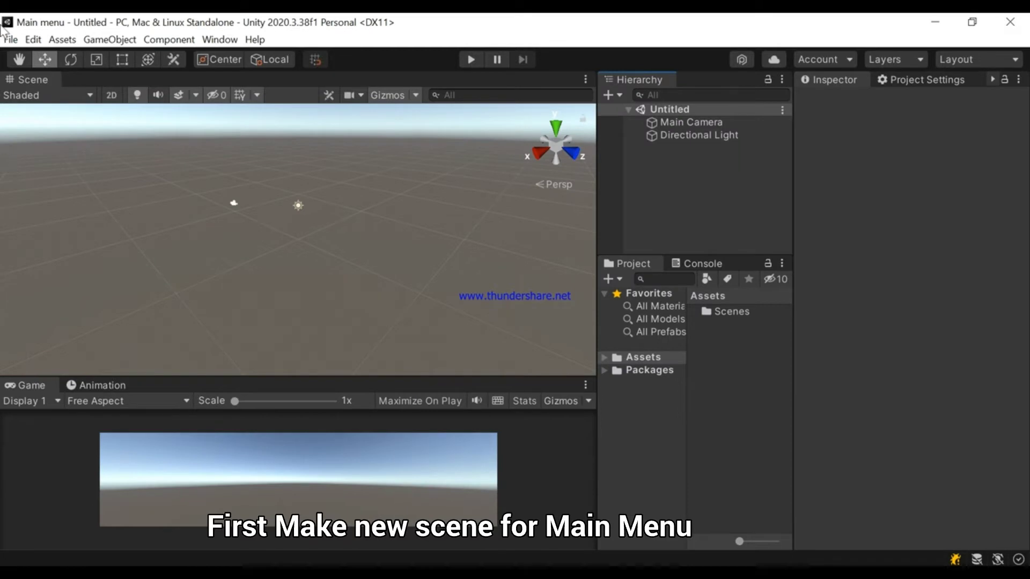
Save the new scene as "Main menu" in the project's Assets/Scenes folder
{"action": "left_click", "coordinate": [9, 39]}
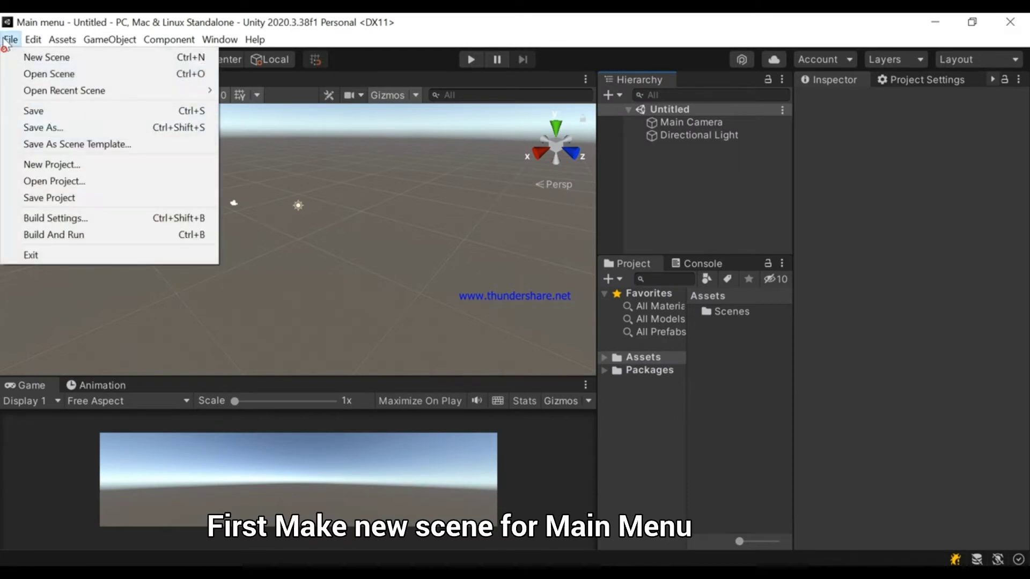
{"action": "left_click", "coordinate": [75, 127]}
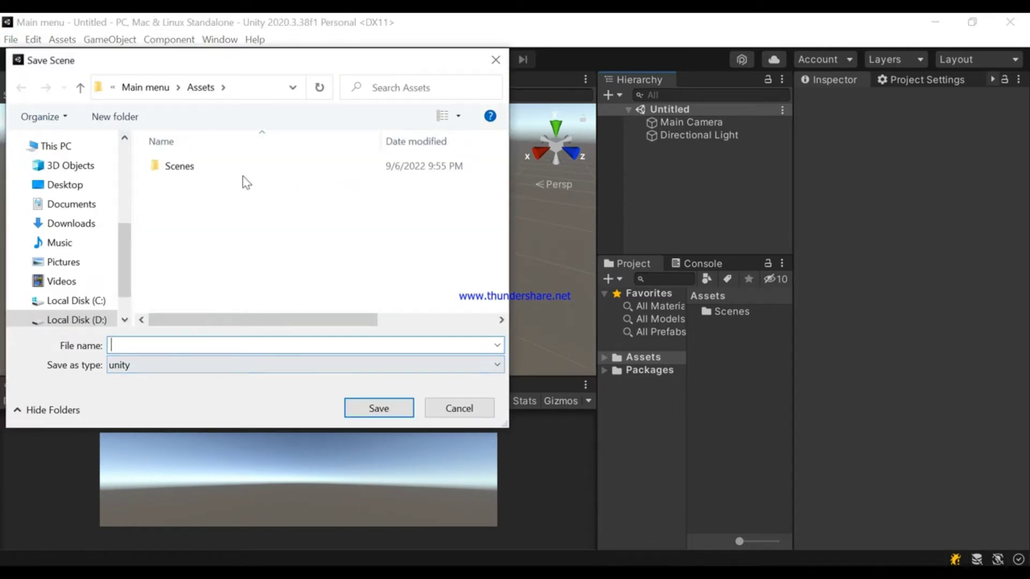
{"action": "left_click", "coordinate": [232, 169]}
{"action": "double_click", "coordinate": [232, 170]}
{"action": "left_click", "coordinate": [328, 350]}
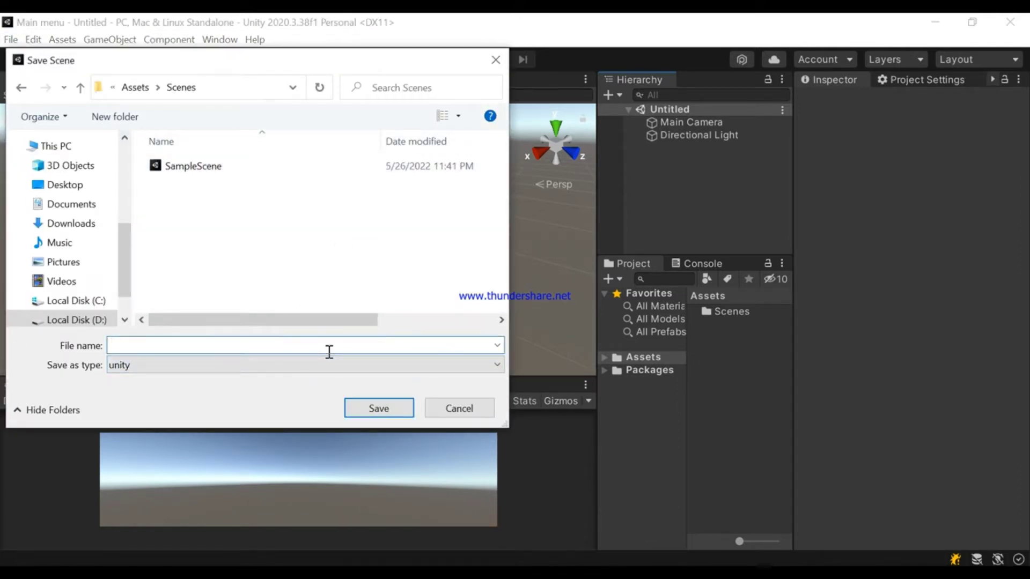
{"action": "type", "text": "menu"}
{"action": "left_click", "coordinate": [386, 413]}
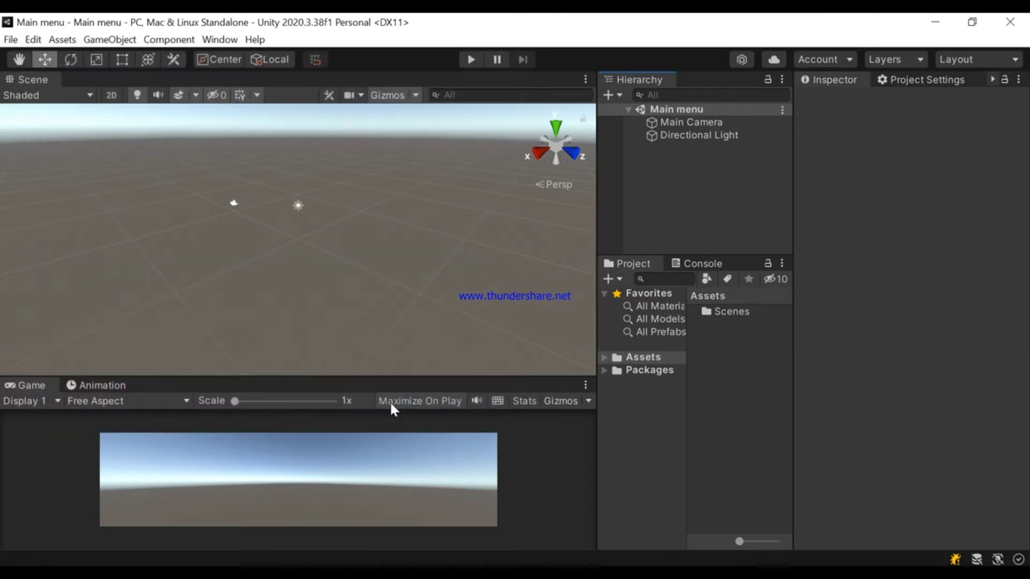
Add a UI Panel to the Main menu scene
{"action": "left_click", "coordinate": [617, 94]}
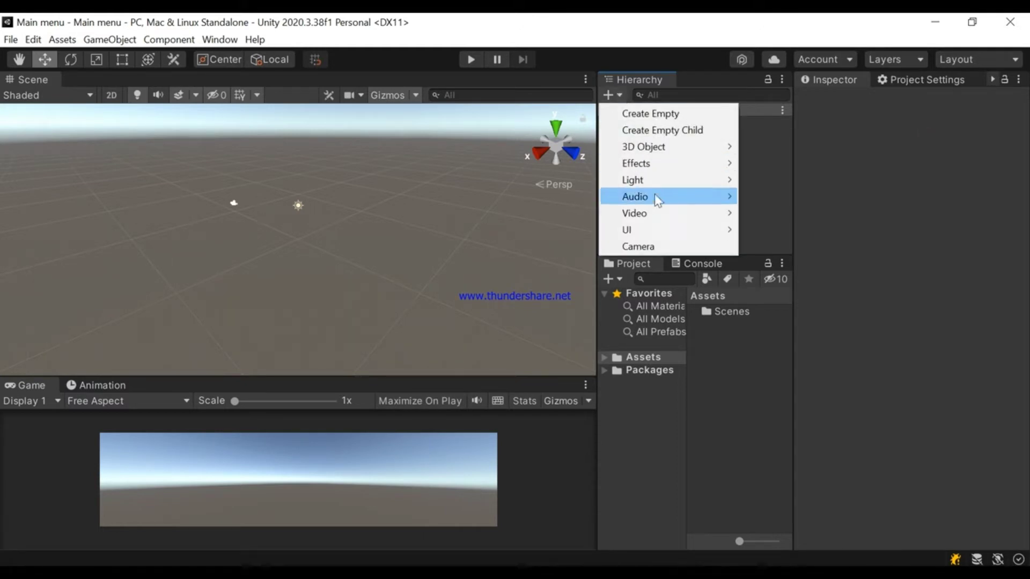
{"action": "mouse_move", "coordinate": [660, 221]}
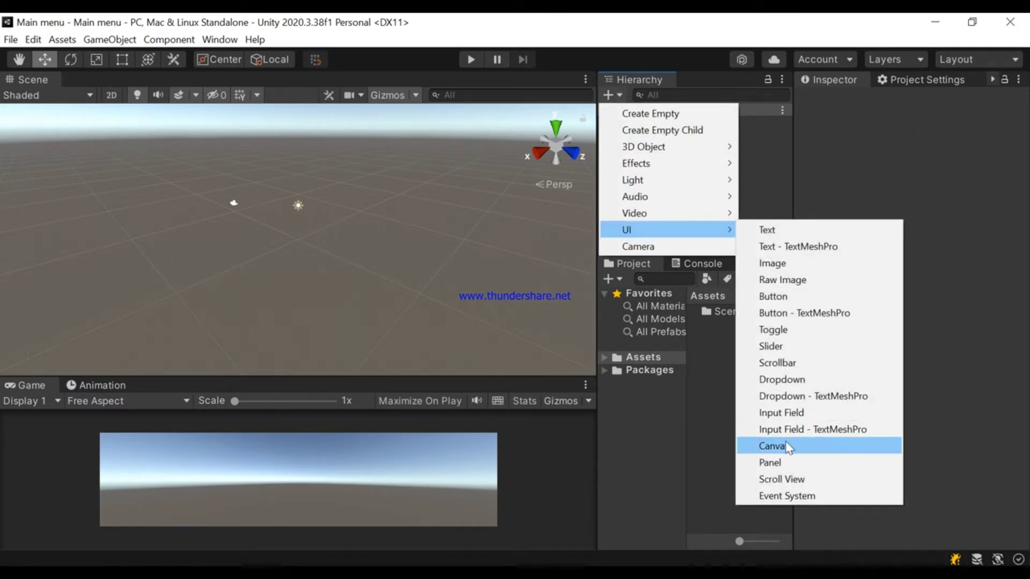
{"action": "left_click", "coordinate": [778, 462]}
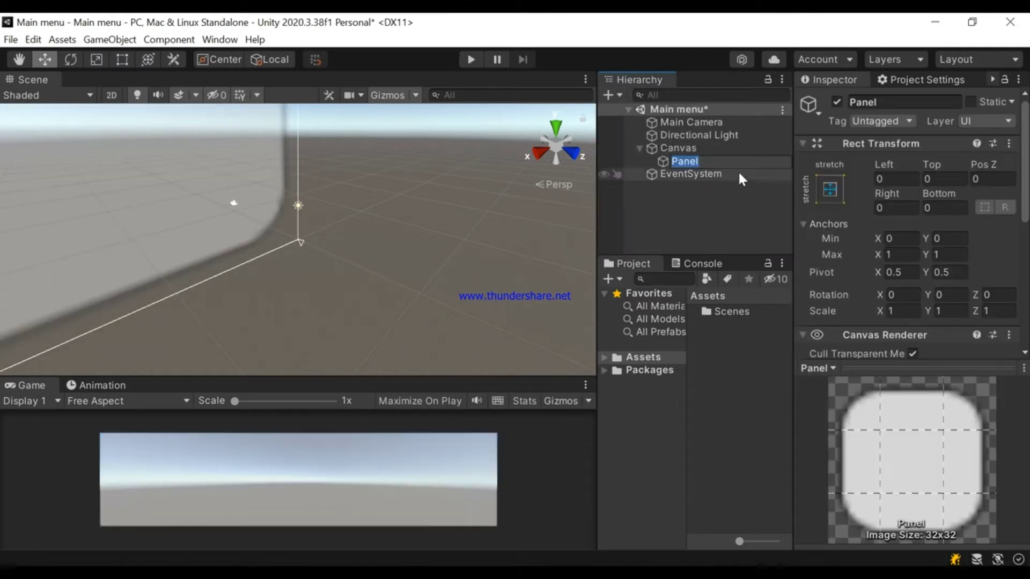
Set the Canvas Scaler's UI scale mode to Scale With Screen Size with a reference resolution X of 1920
{"action": "left_click", "coordinate": [703, 148]}
{"action": "scroll", "coordinate": [932, 305], "scroll_direction": "down", "scroll_amount": 3}
{"action": "left_click", "coordinate": [1002, 263]}
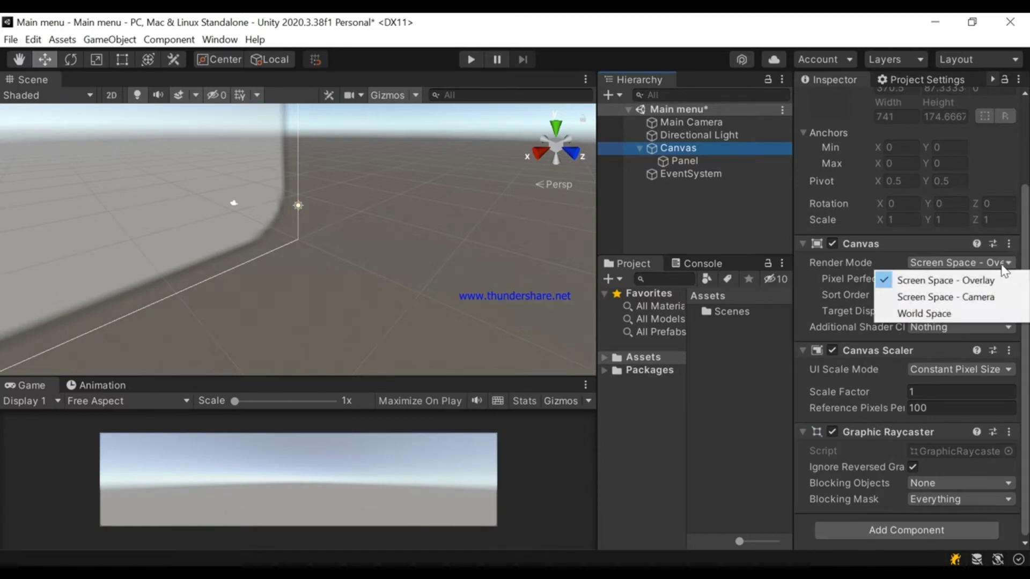
{"action": "left_click", "coordinate": [1002, 264]}
{"action": "left_click", "coordinate": [1002, 263]}
{"action": "left_click", "coordinate": [984, 369]}
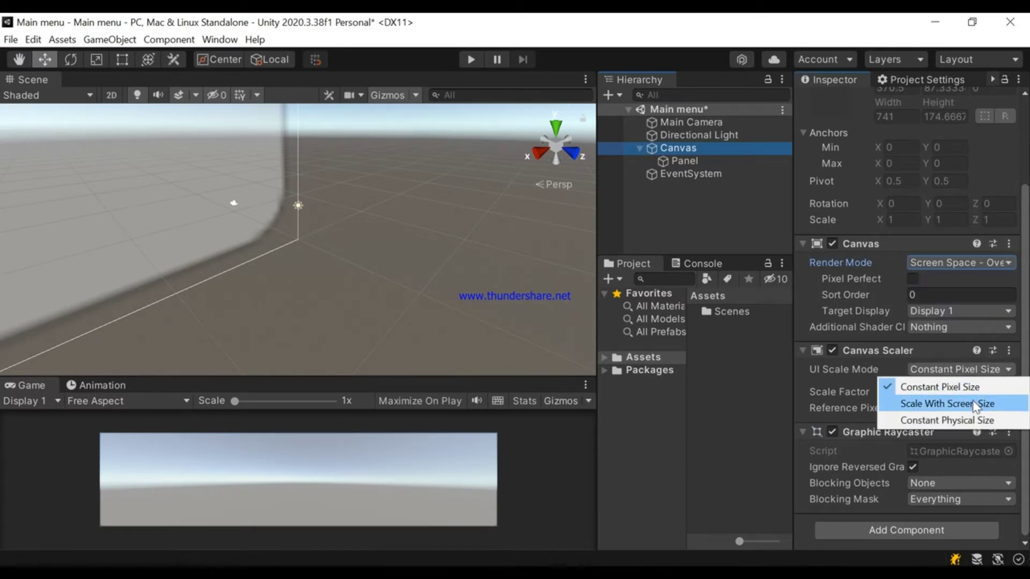
{"action": "left_click", "coordinate": [971, 398]}
{"action": "left_click", "coordinate": [887, 408]}
{"action": "key", "text": "BackSpace"}
{"action": "key", "text": "BackSpace"}
{"action": "key", "text": "BackSpace"}
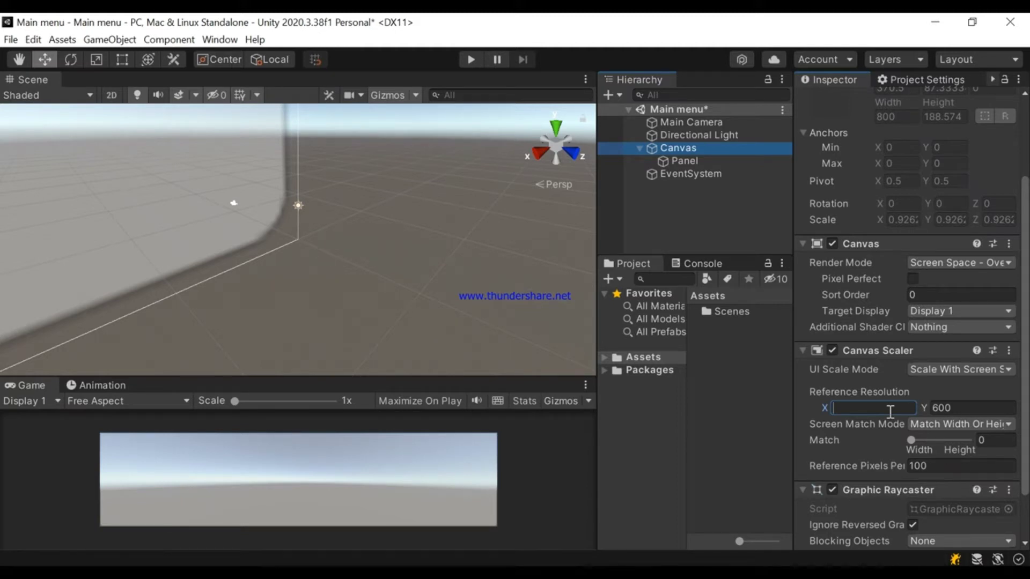
{"action": "type", "text": "1920"}
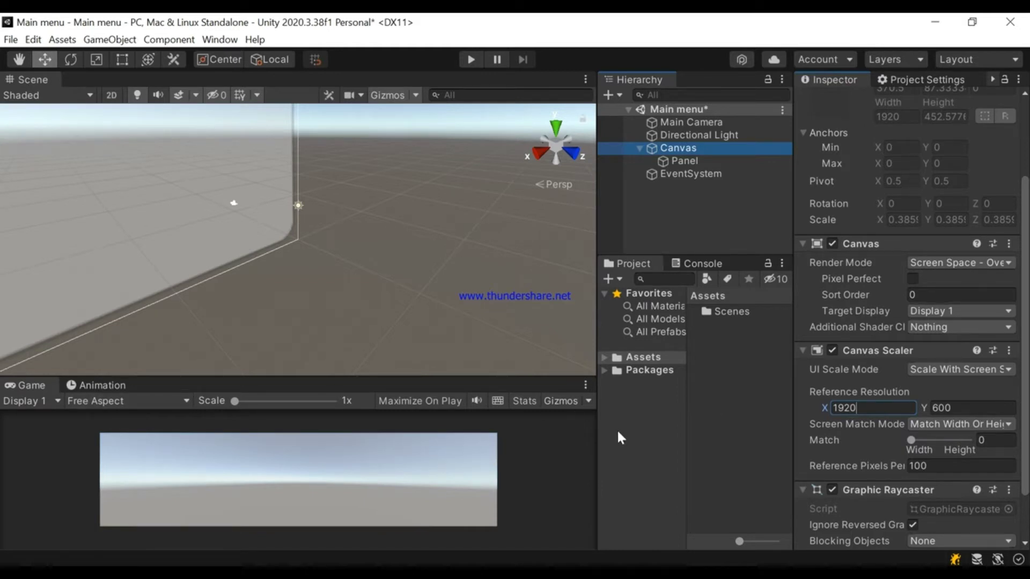
{"action": "left_click", "coordinate": [660, 149]}
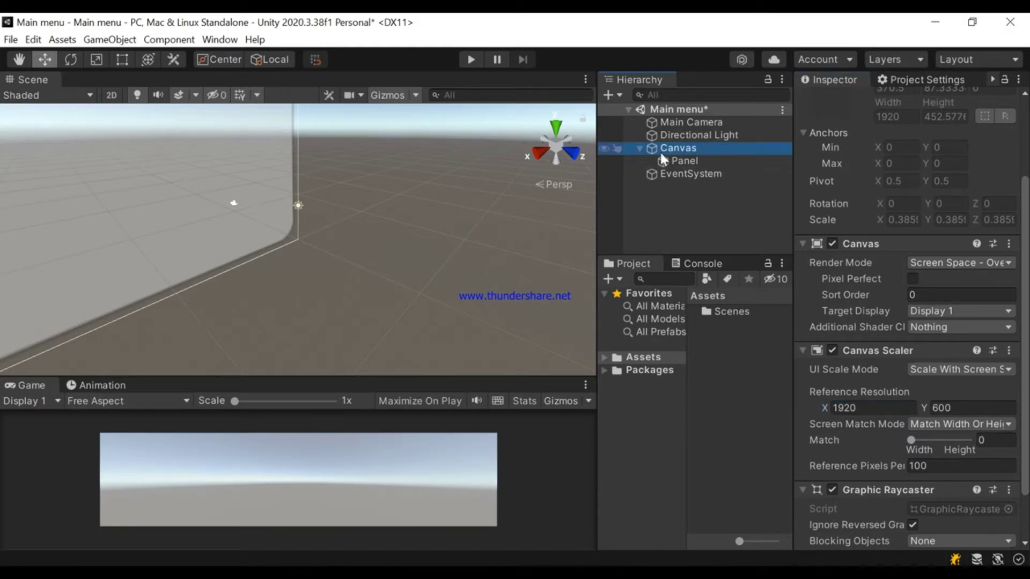
{"action": "left_click", "coordinate": [640, 148]}
Switch the project's build platform to Android and close the build settings
{"action": "left_click", "coordinate": [12, 43]}
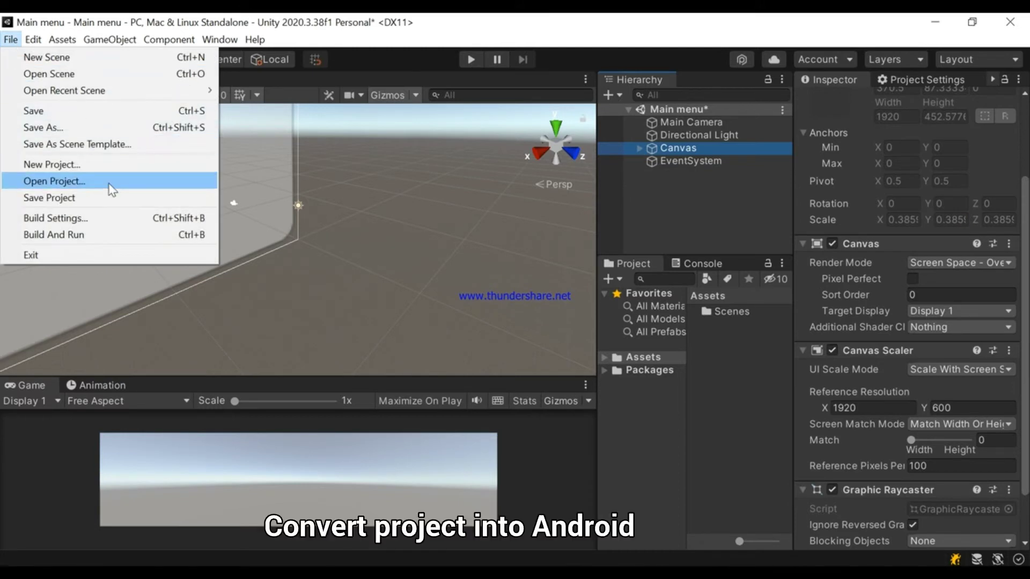
{"action": "left_click", "coordinate": [110, 219]}
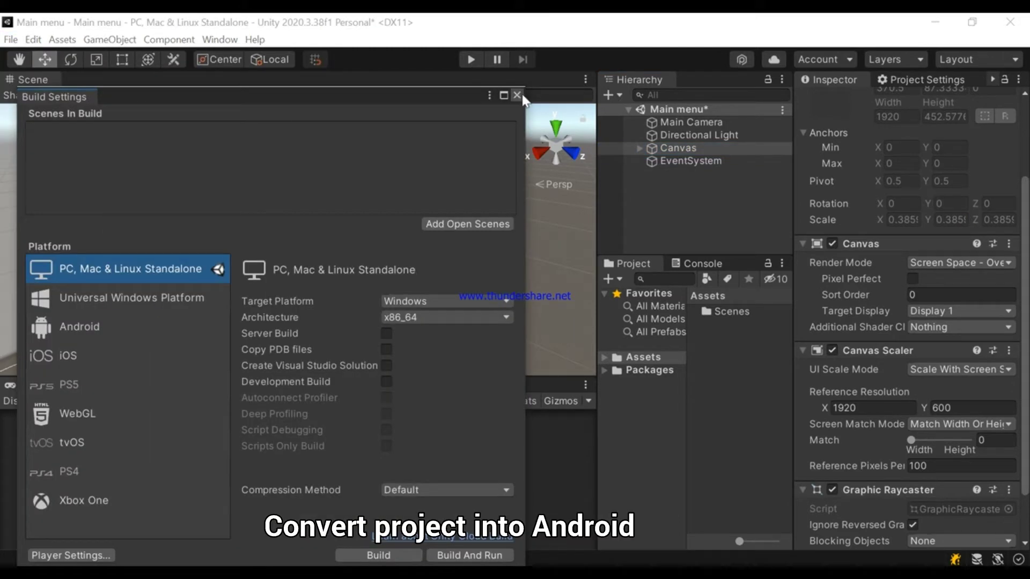
{"action": "left_click", "coordinate": [120, 337]}
{"action": "left_click", "coordinate": [409, 556]}
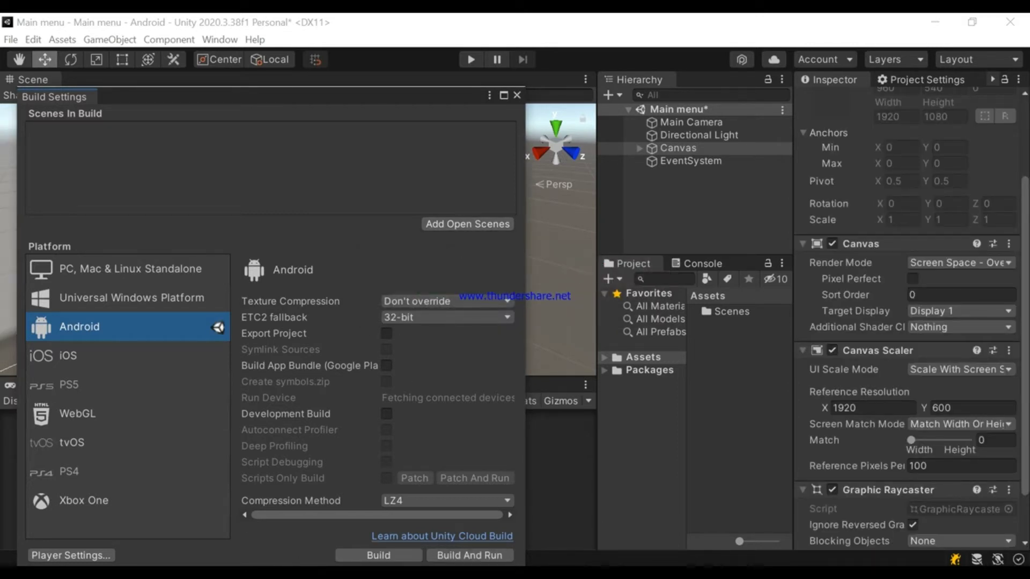
{"action": "left_click", "coordinate": [516, 95]}
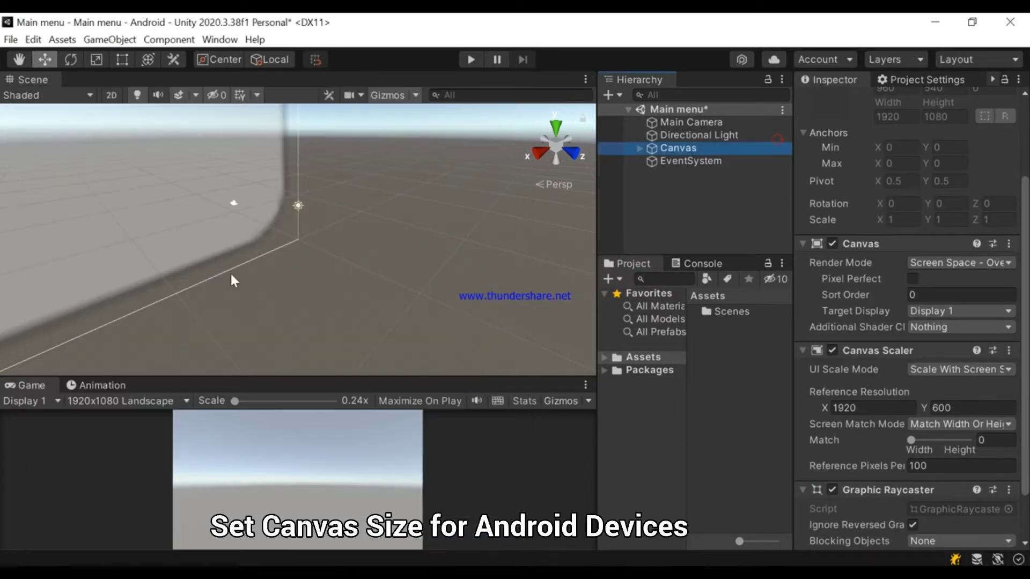
Set the Canvas Scaler's reference resolution Y to 1080
{"action": "left_click", "coordinate": [987, 408]}
{"action": "key", "text": "BackSpace"}
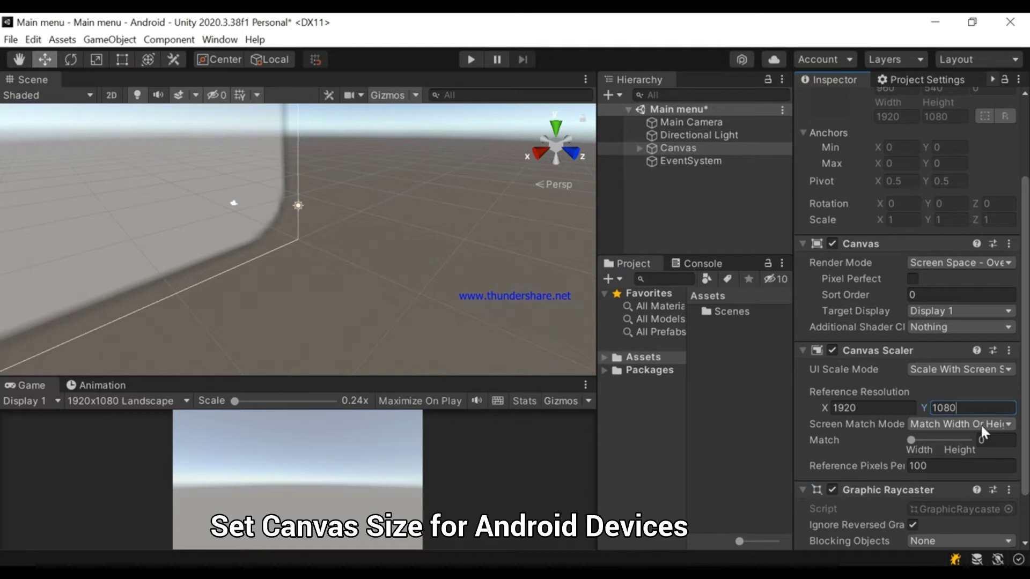
{"action": "scroll", "coordinate": [969, 422], "scroll_direction": "down", "scroll_amount": 2}
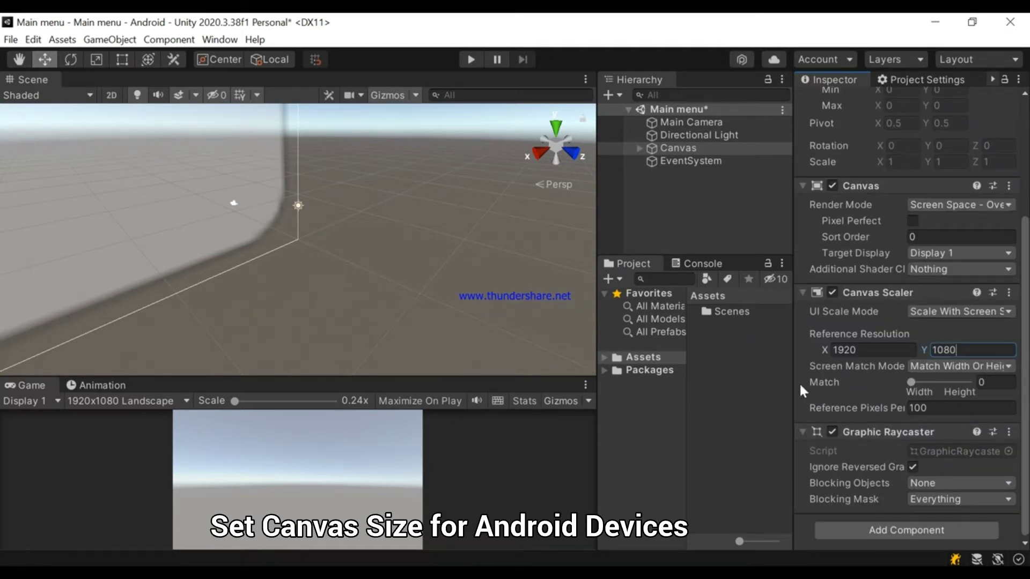
Set the Canvas Scaler's screen match mode to Expand and save the scene
{"action": "left_click_drag", "start_coordinate": [793, 386], "coordinate": [729, 386]}
{"action": "left_click", "coordinate": [936, 367]}
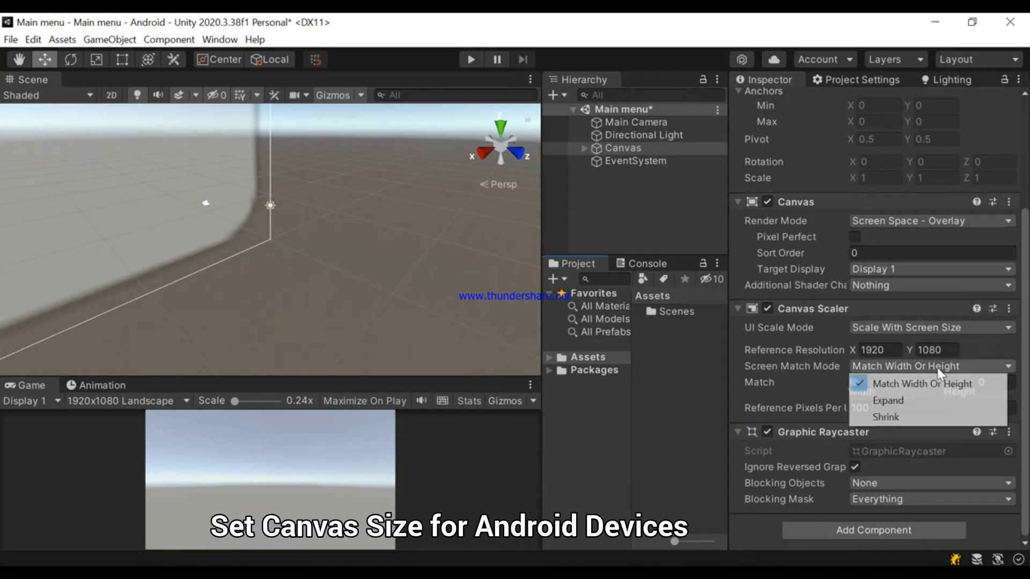
{"action": "left_click", "coordinate": [917, 400]}
{"action": "key", "text": "ctrl+s"}
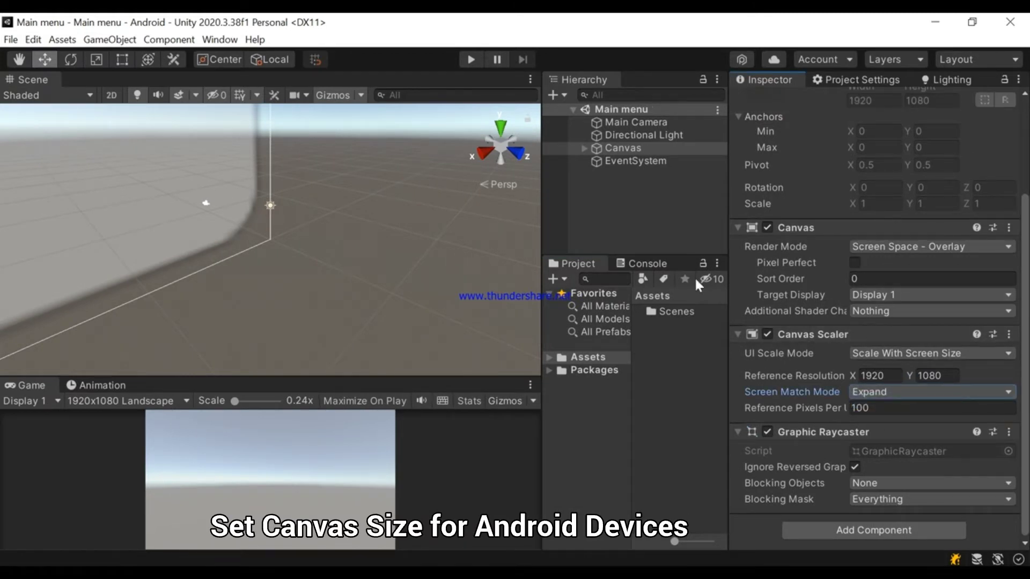
Rename the panel under the Canvas to "Main Menu"
{"action": "left_click", "coordinate": [612, 162]}
{"action": "left_click", "coordinate": [584, 148]}
{"action": "left_click", "coordinate": [610, 160]}
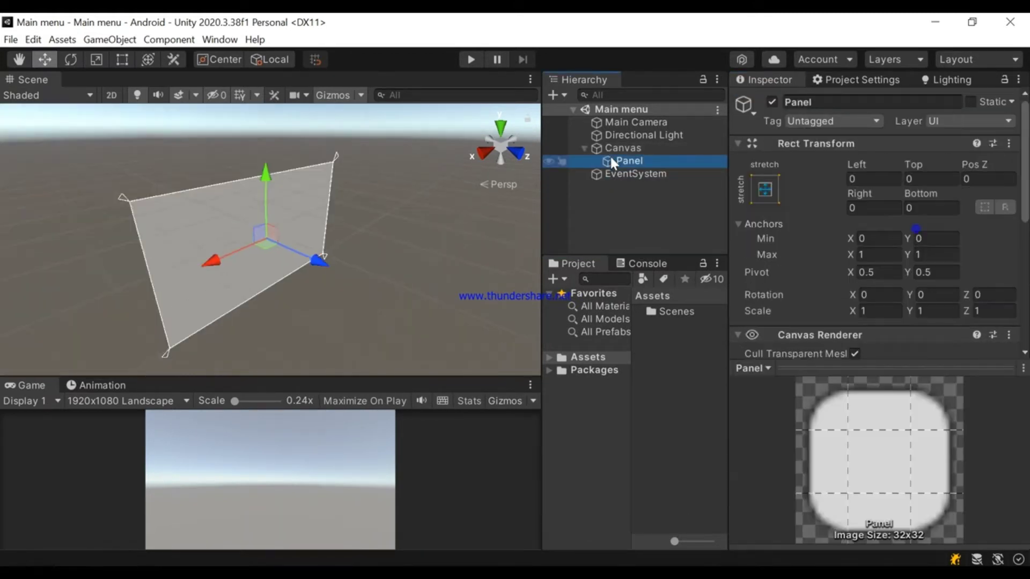
{"action": "left_click_drag", "start_coordinate": [543, 216], "coordinate": [675, 224]}
{"action": "right_click_drag", "start_coordinate": [428, 216], "coordinate": [374, 214]}
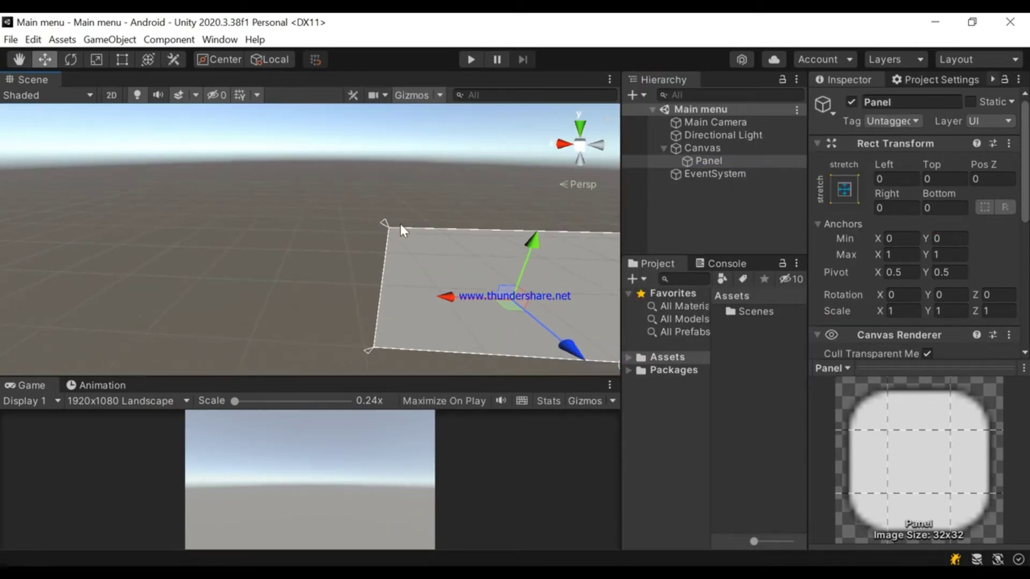
{"action": "key", "text": "q"}
{"action": "left_click_drag", "start_coordinate": [471, 285], "coordinate": [341, 252]}
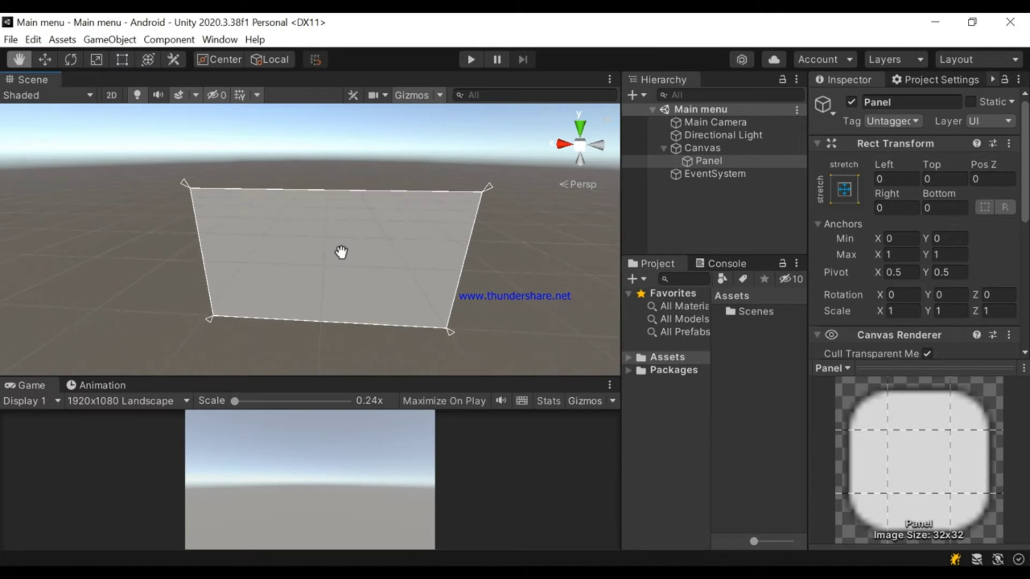
{"action": "right_click_drag", "start_coordinate": [341, 252], "coordinate": [358, 209]}
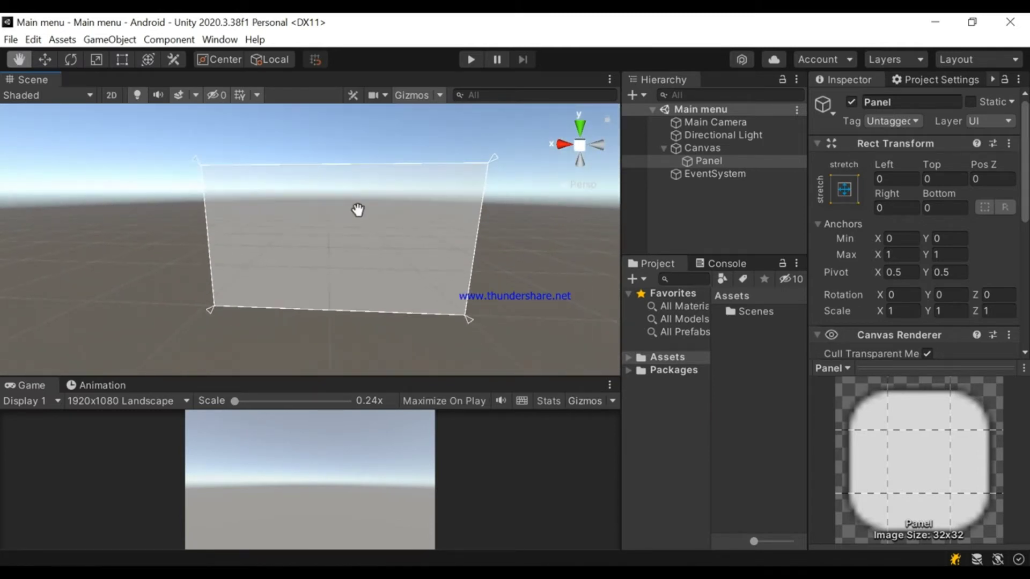
{"action": "left_click", "coordinate": [914, 105]}
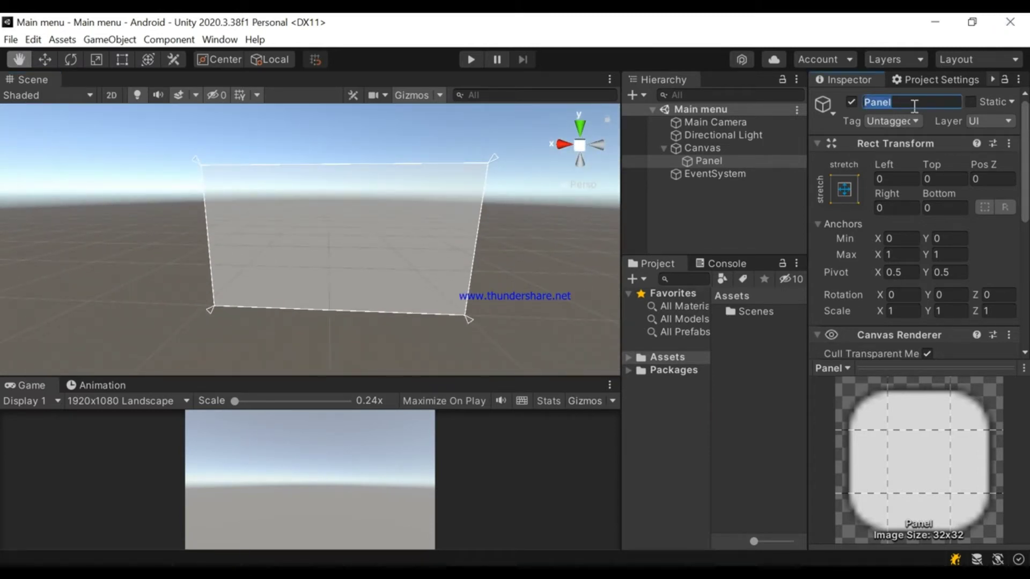
{"action": "type", "text": "Main Menu"}
{"action": "key", "text": "Return"}
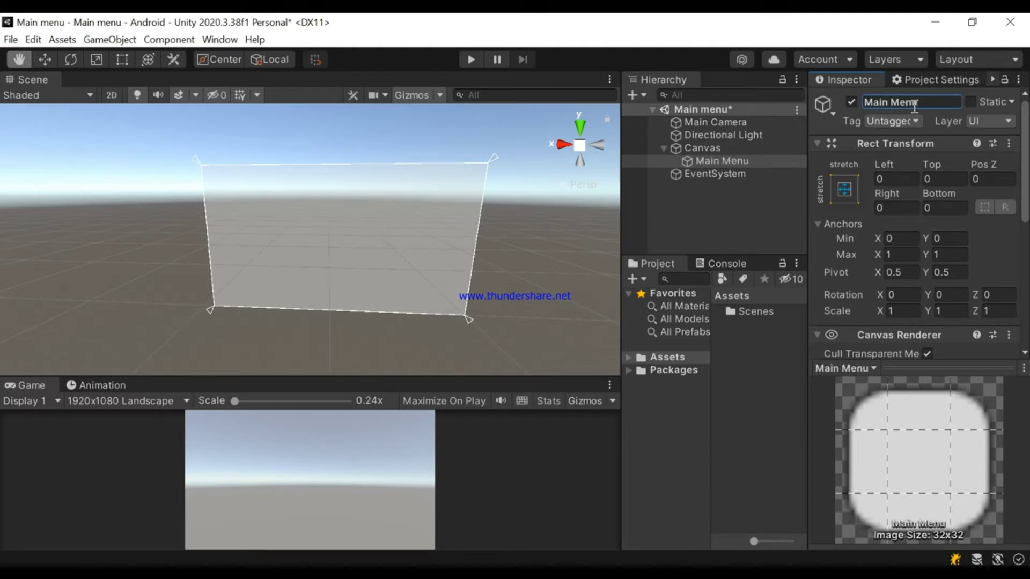
{"action": "left_click", "coordinate": [748, 162]}
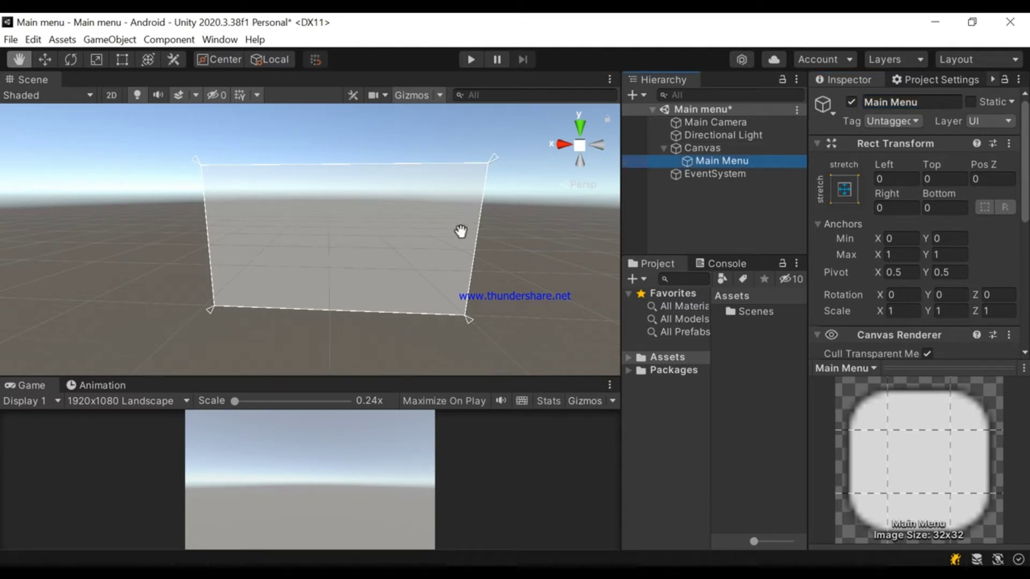
Add a UI Button as a child of the Main Menu panel
{"action": "left_click_drag", "start_coordinate": [460, 232], "coordinate": [490, 168]}
{"action": "scroll", "coordinate": [867, 298], "scroll_direction": "down", "scroll_amount": 5}
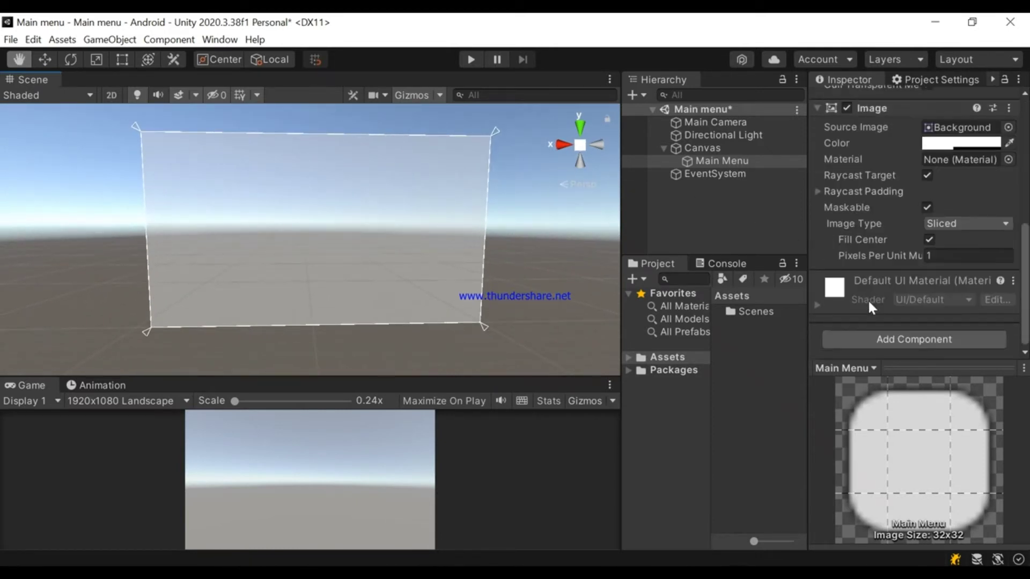
{"action": "left_click", "coordinate": [686, 358]}
{"action": "right_click", "coordinate": [747, 163]}
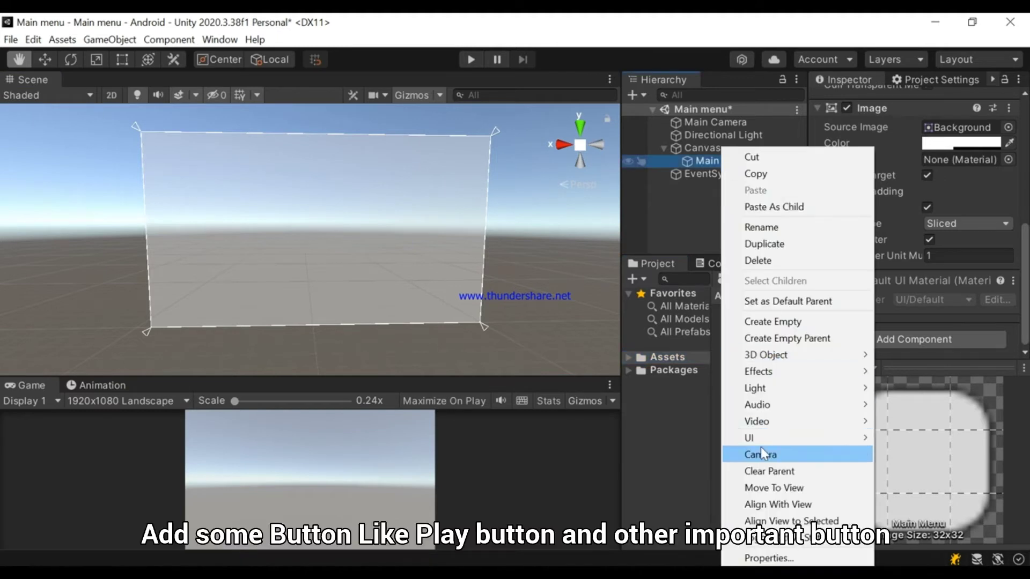
{"action": "mouse_move", "coordinate": [780, 435]}
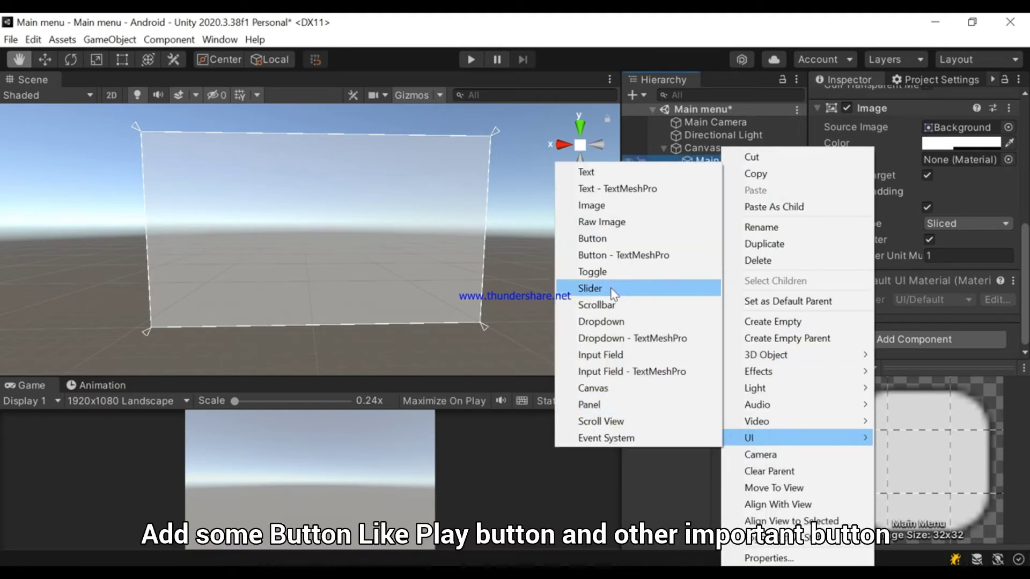
{"action": "left_click", "coordinate": [599, 239]}
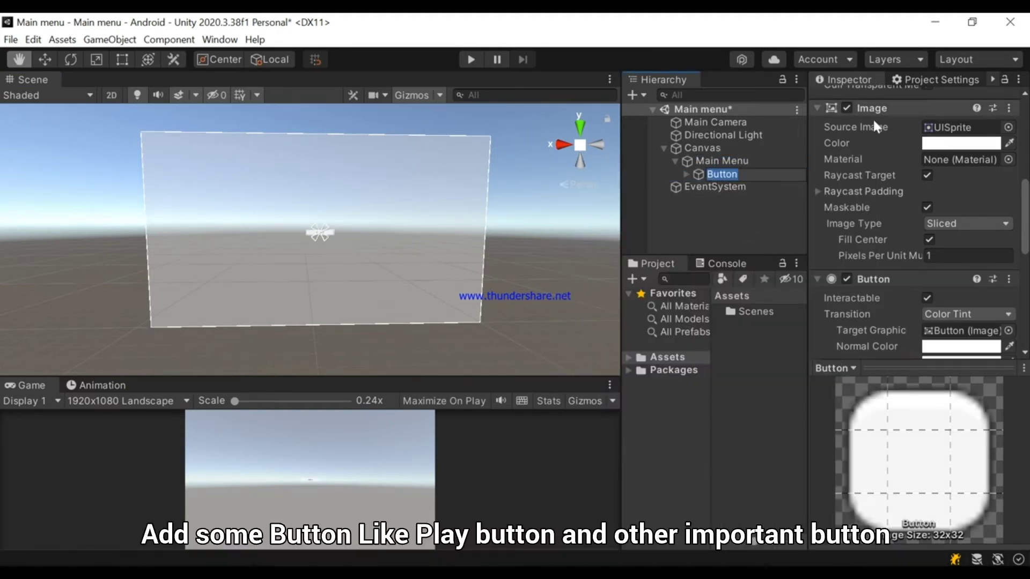
Rename the new button under the Main Menu panel to PlayBtn
{"action": "left_click", "coordinate": [934, 101]}
{"action": "key", "text": "BackSpace"}
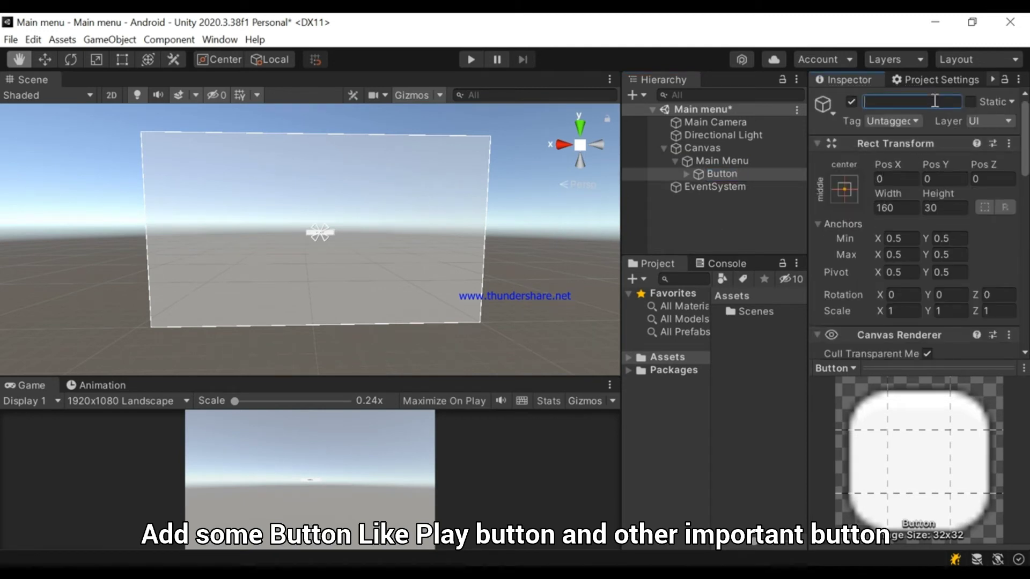
{"action": "type", "text": "PlayBtn"}
{"action": "left_click", "coordinate": [710, 184]}
{"action": "left_click", "coordinate": [712, 173]}
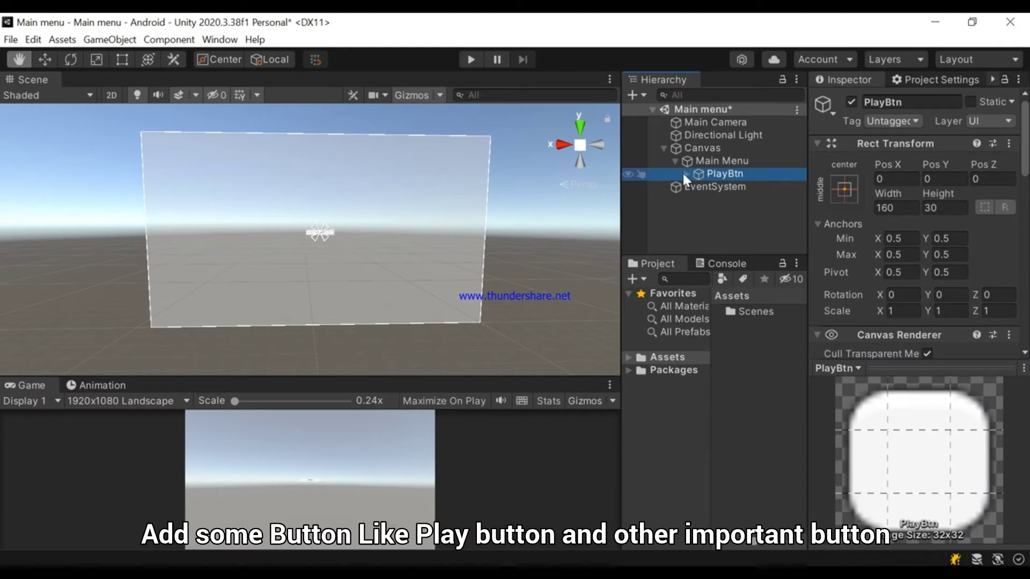
Enlarge PlayBtn with the Rect tool to about 196 wide by 89 high
{"action": "left_click", "coordinate": [735, 187]}
{"action": "left_click", "coordinate": [733, 175]}
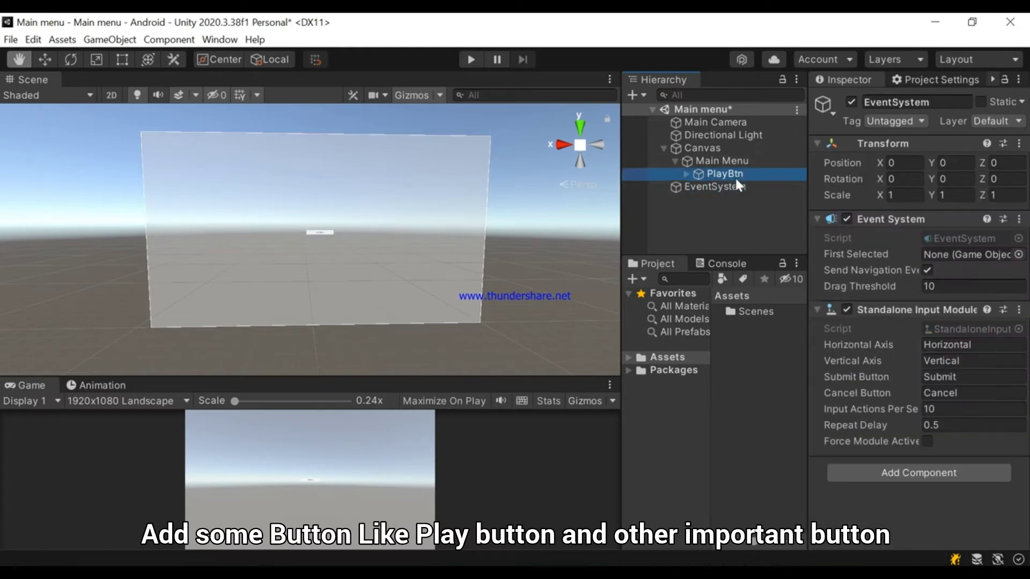
{"action": "scroll", "coordinate": [389, 259], "scroll_direction": "up", "scroll_amount": 1}
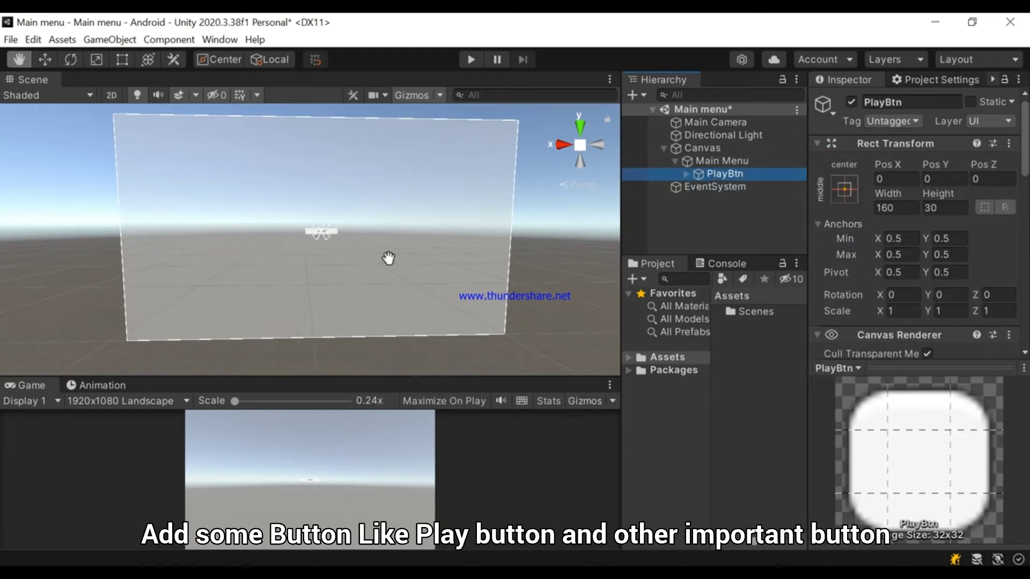
{"action": "left_click", "coordinate": [122, 59]}
{"action": "scroll", "coordinate": [358, 234], "scroll_direction": "up", "scroll_amount": 1}
{"action": "scroll", "coordinate": [358, 234], "scroll_direction": "up", "scroll_amount": 1}
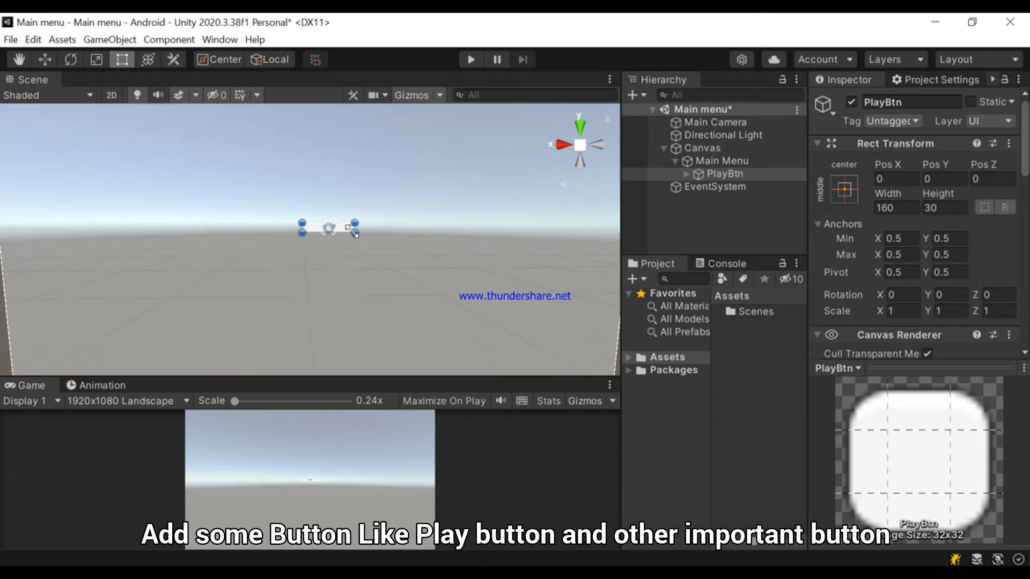
{"action": "left_click_drag", "start_coordinate": [353, 232], "coordinate": [359, 249]}
{"action": "left_click_drag", "start_coordinate": [359, 251], "coordinate": [366, 252]}
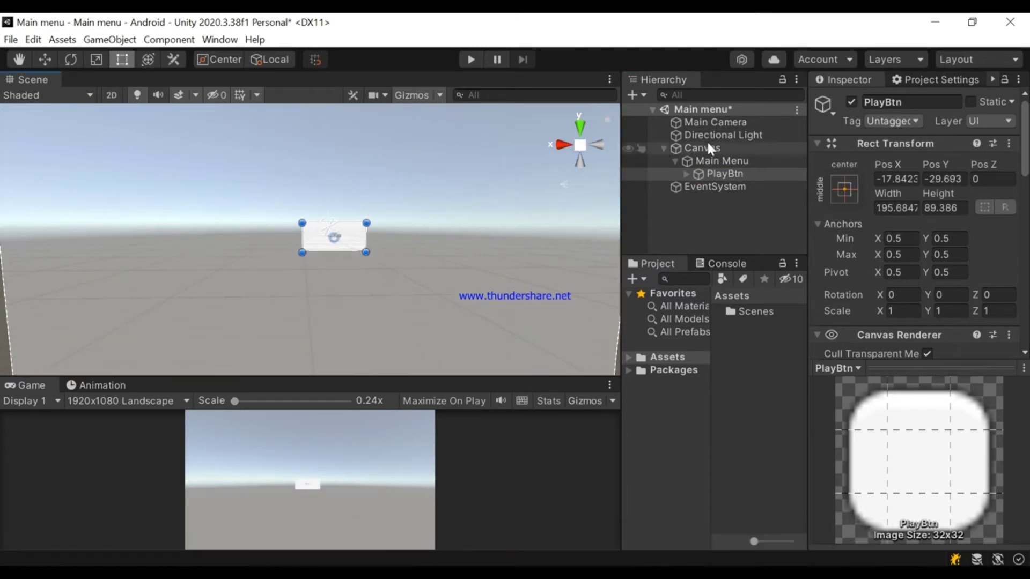
Set the PlayBtn label text to "Play" with a font size of 50
{"action": "scroll", "coordinate": [869, 300], "scroll_direction": "down", "scroll_amount": 5}
{"action": "scroll", "coordinate": [870, 303], "scroll_direction": "down", "scroll_amount": 1}
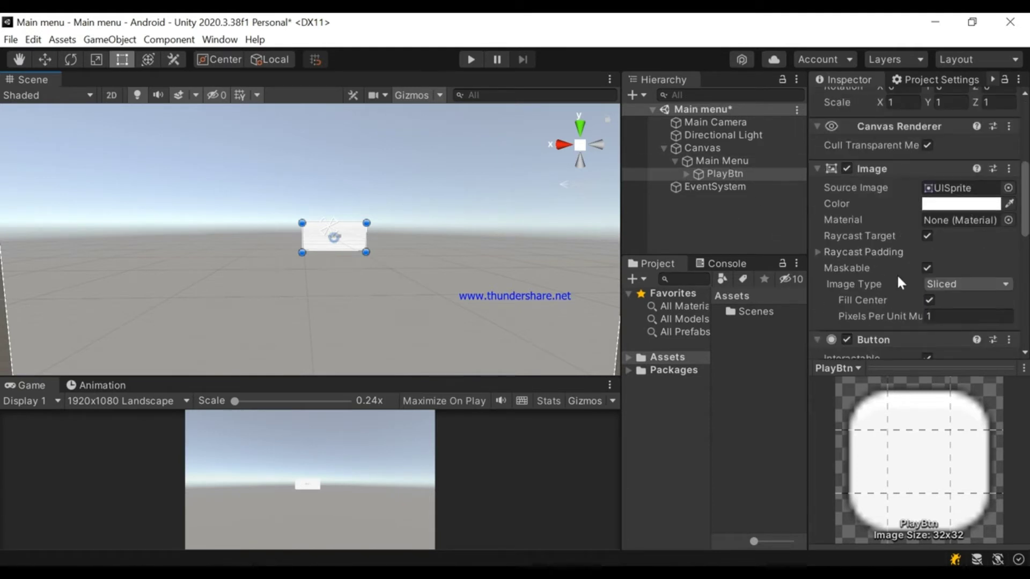
{"action": "left_click", "coordinate": [686, 174]}
{"action": "left_click", "coordinate": [713, 188]}
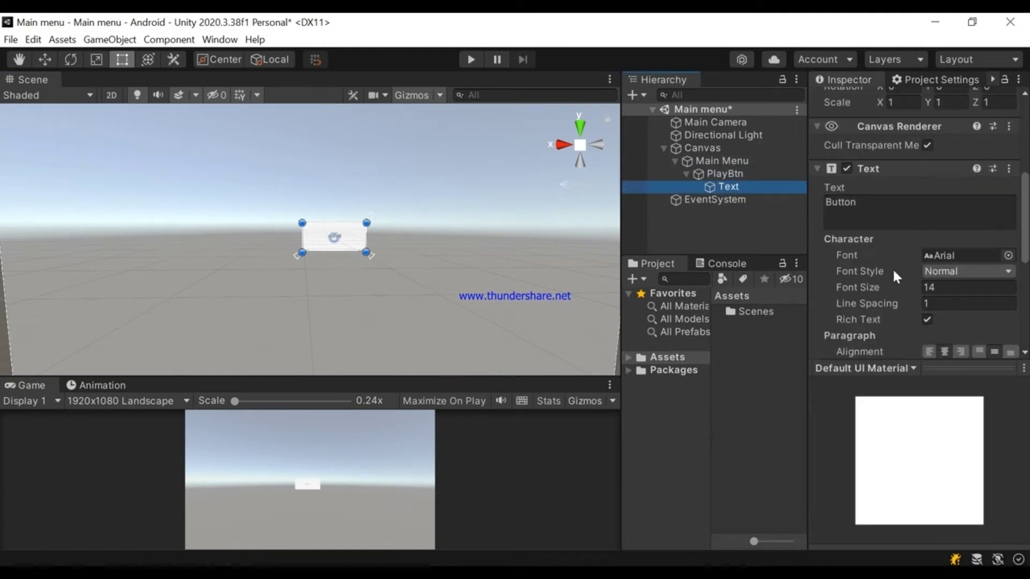
{"action": "left_click", "coordinate": [920, 219]}
{"action": "key", "text": "BackSpace"}
{"action": "type", "text": "Play"}
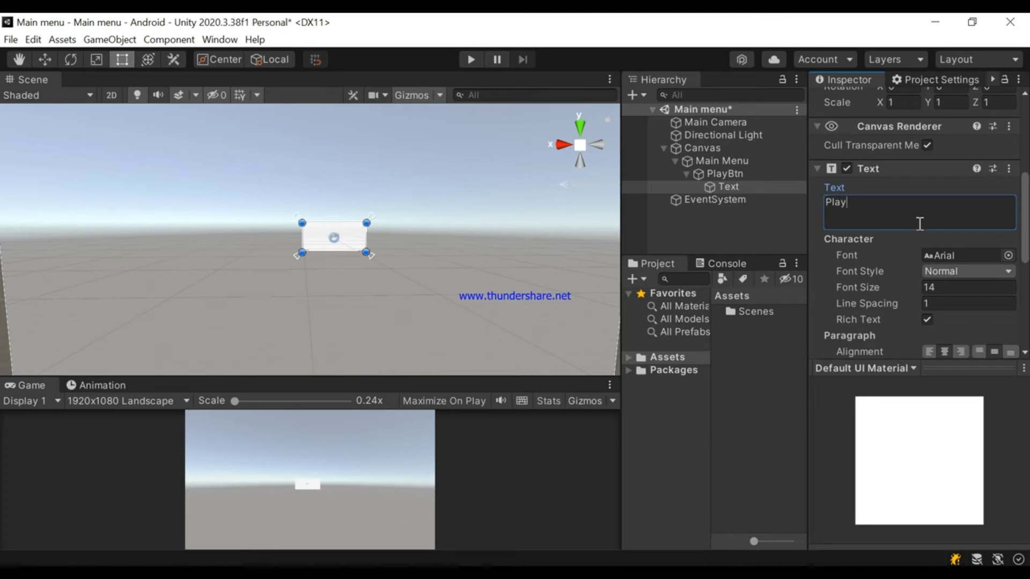
{"action": "left_click", "coordinate": [919, 288]}
{"action": "type", "text": "50"}
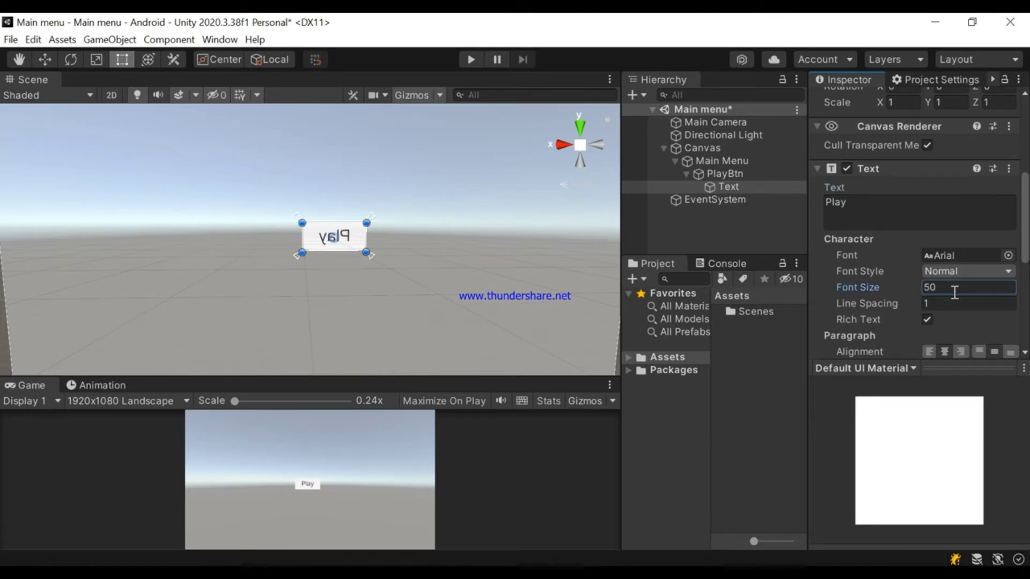
Move PlayBtn from the centre to the lower-right corner of the Main Menu panel
{"action": "left_click", "coordinate": [559, 144]}
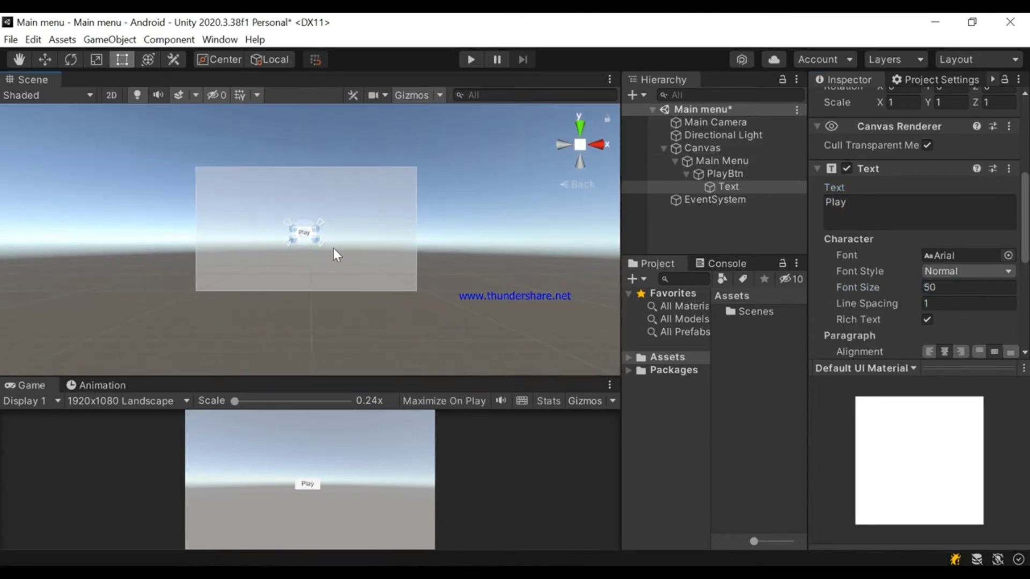
{"action": "scroll", "coordinate": [348, 192], "scroll_direction": "up", "scroll_amount": 10}
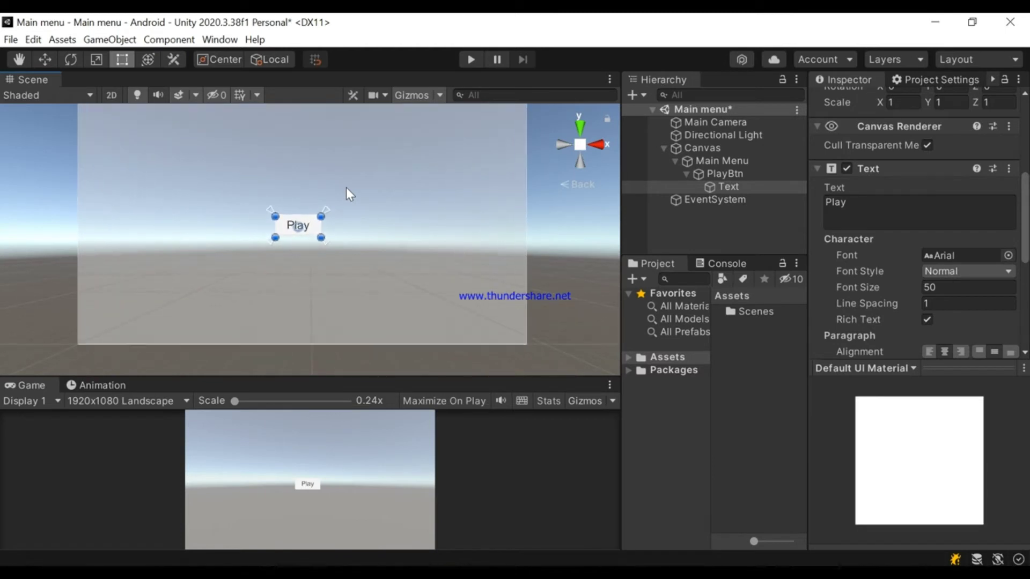
{"action": "scroll", "coordinate": [346, 188], "scroll_direction": "up", "scroll_amount": 1}
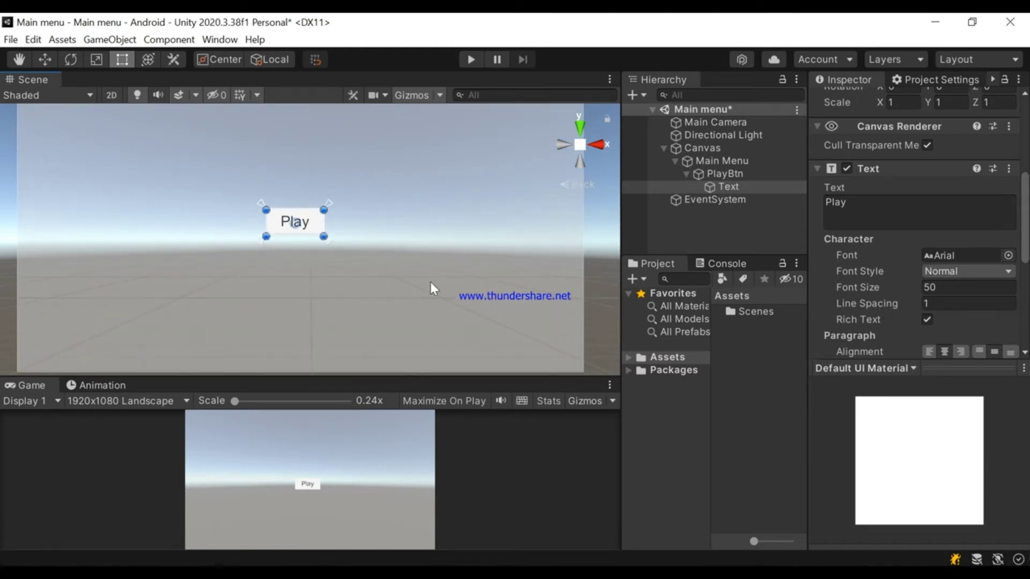
{"action": "left_click", "coordinate": [746, 171]}
{"action": "left_click", "coordinate": [686, 174]}
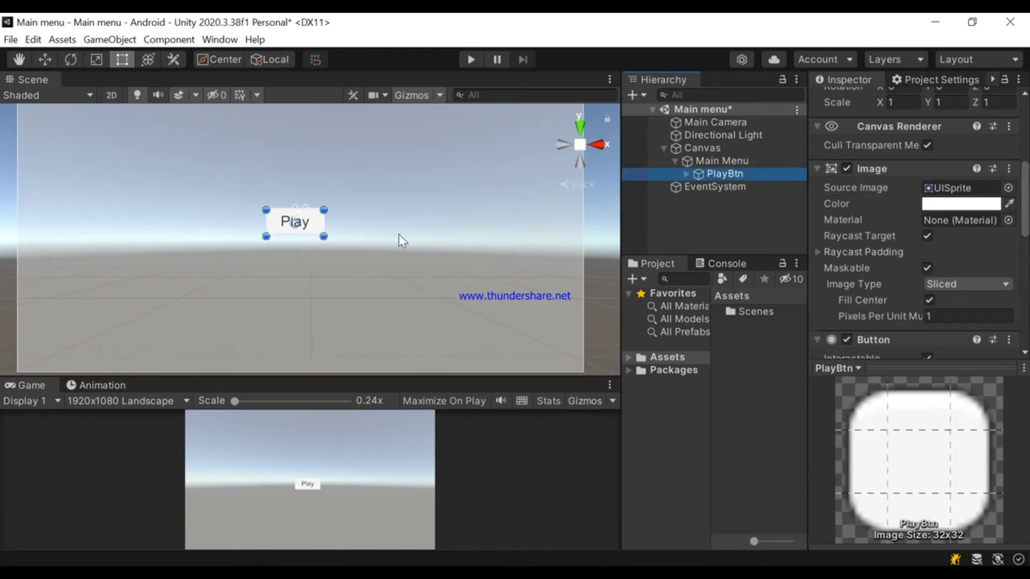
{"action": "left_click", "coordinate": [45, 58]}
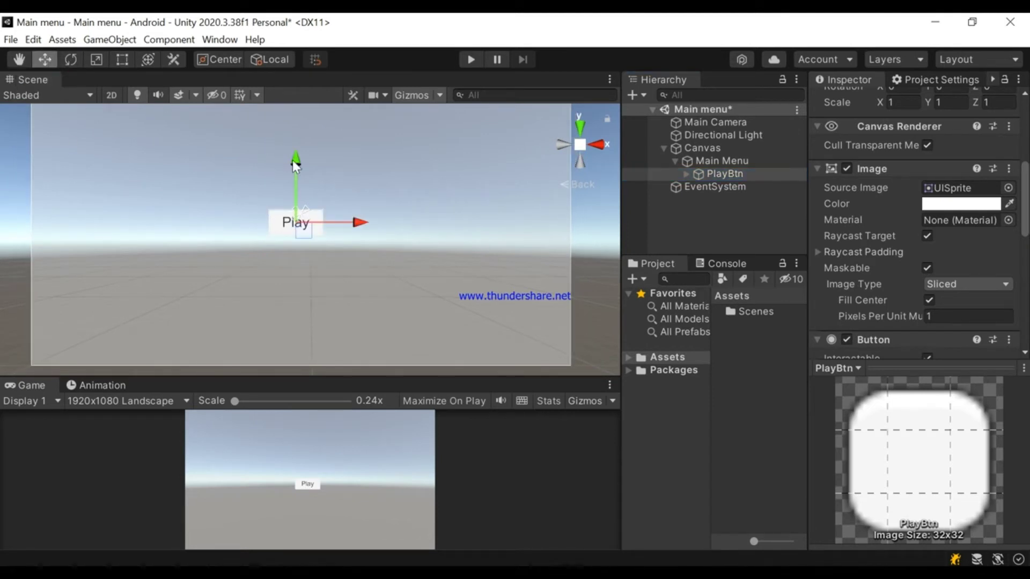
{"action": "left_click_drag", "start_coordinate": [293, 160], "coordinate": [316, 271]}
{"action": "left_click_drag", "start_coordinate": [365, 329], "coordinate": [572, 336]}
{"action": "scroll", "coordinate": [573, 339], "scroll_direction": "up", "scroll_amount": 2}
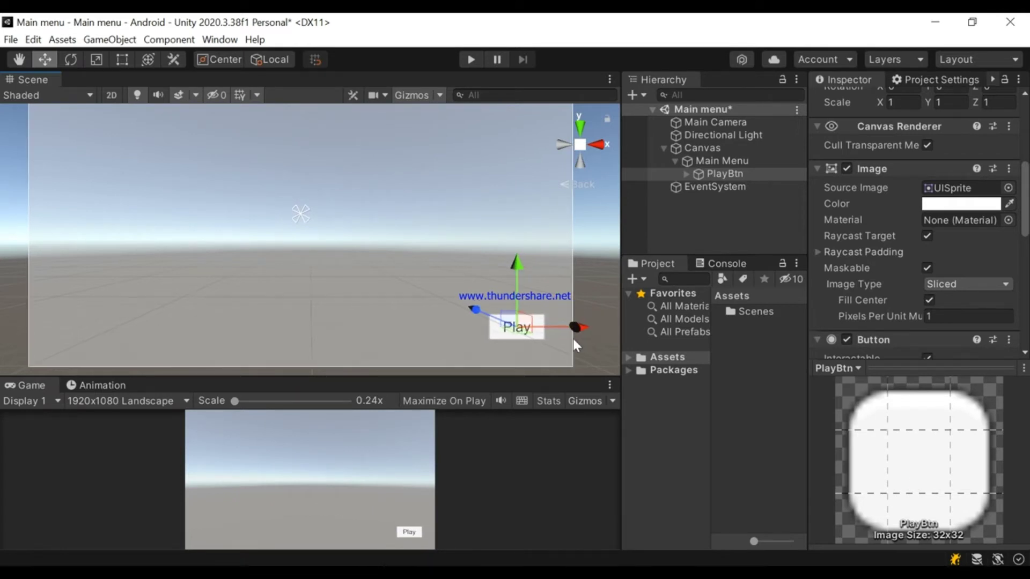
Scale PlayBtn up uniformly to 1.12 on all axes
{"action": "key", "text": "q"}
{"action": "left_click_drag", "start_coordinate": [476, 290], "coordinate": [353, 222]}
{"action": "scroll", "coordinate": [516, 318], "scroll_direction": "up", "scroll_amount": 2}
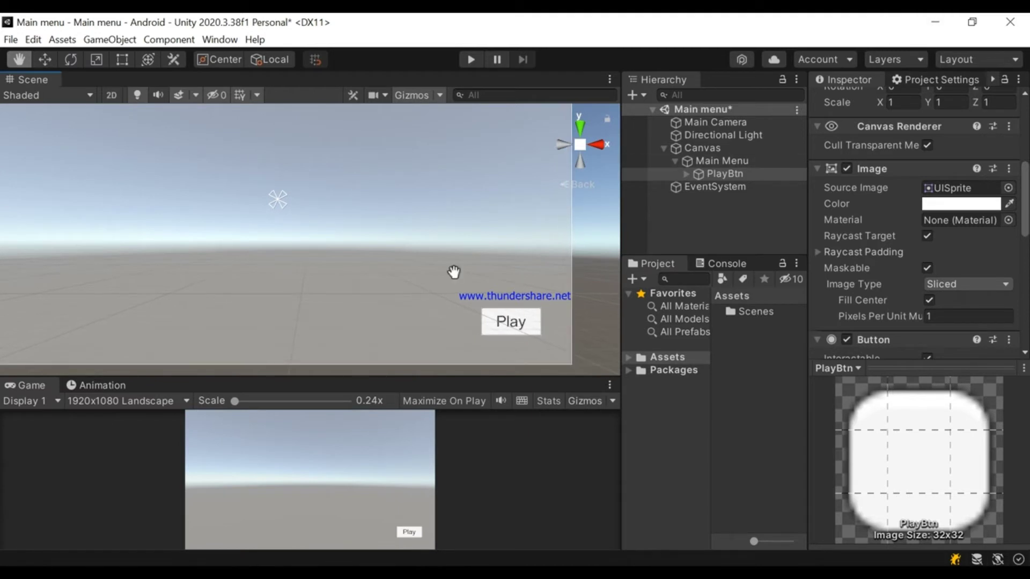
{"action": "key", "text": "w"}
{"action": "key", "text": "e"}
{"action": "key", "text": "r"}
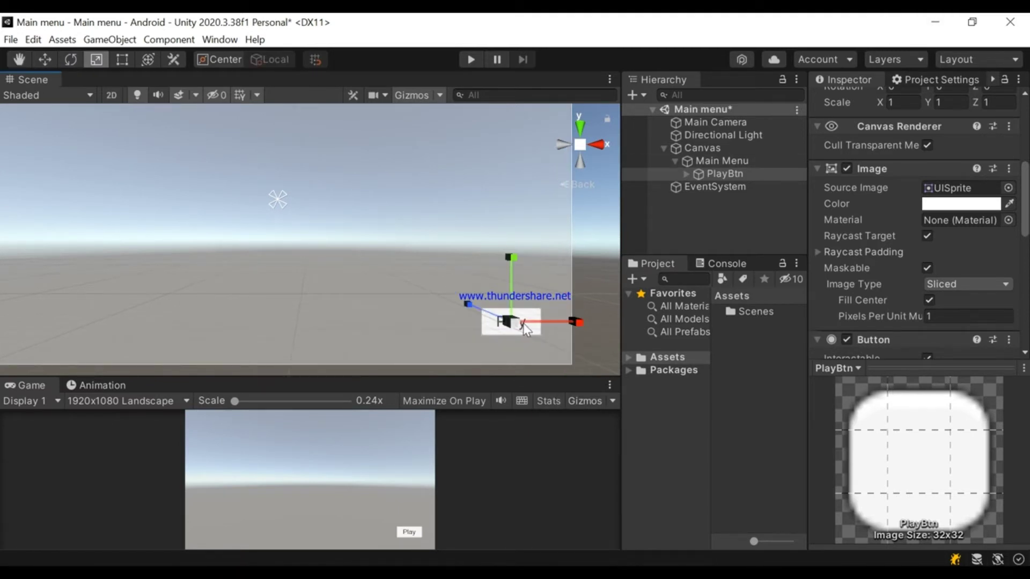
{"action": "left_click_drag", "start_coordinate": [512, 326], "coordinate": [511, 307]}
Nudge PlayBtn slightly left to about Pos X 742 and save the scene
{"action": "key", "text": "w"}
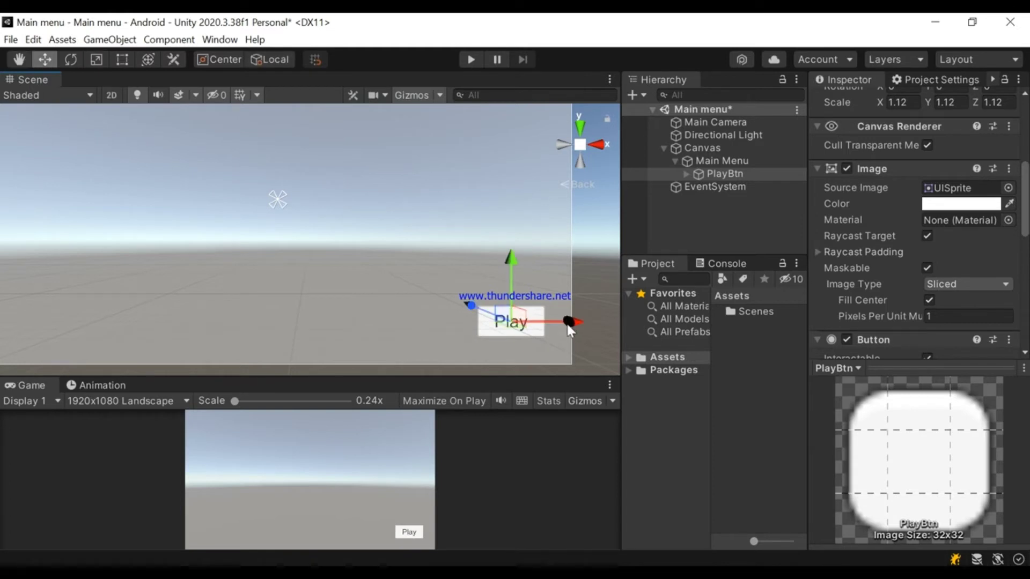
{"action": "left_click_drag", "start_coordinate": [563, 324], "coordinate": [560, 325]}
{"action": "key", "text": "ctrl+s"}
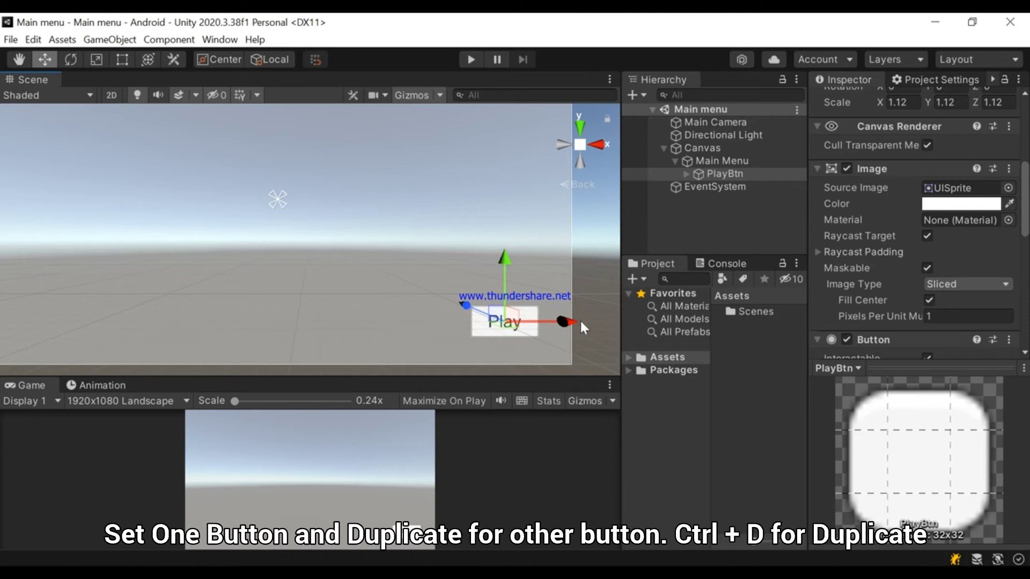
Duplicate PlayBtn and move the copy left along the bottom of the panel to about Pos X 240
{"action": "left_click", "coordinate": [736, 188]}
{"action": "left_click", "coordinate": [747, 172]}
{"action": "key", "text": "ctrl+d"}
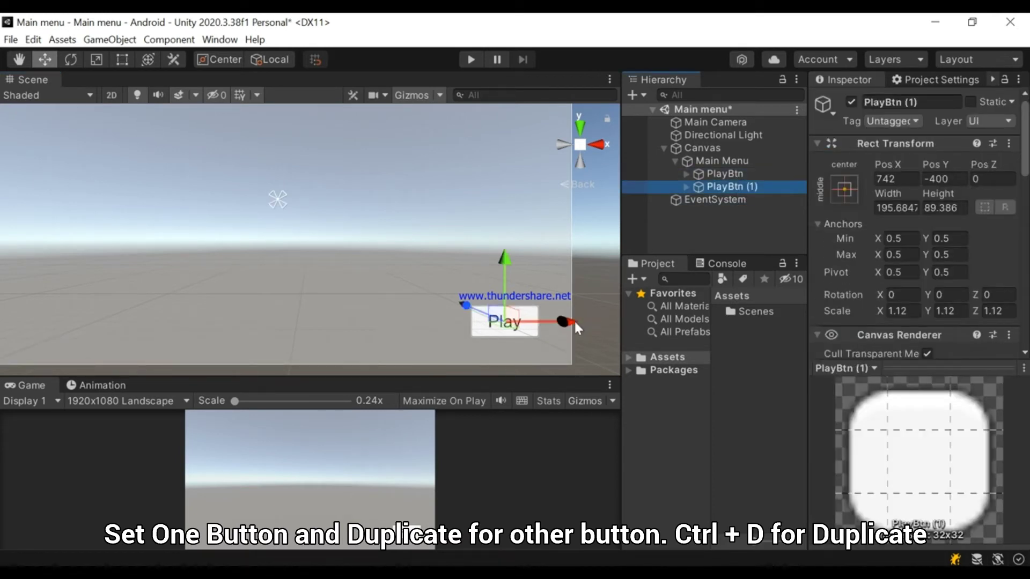
{"action": "left_click_drag", "start_coordinate": [574, 321], "coordinate": [423, 335]}
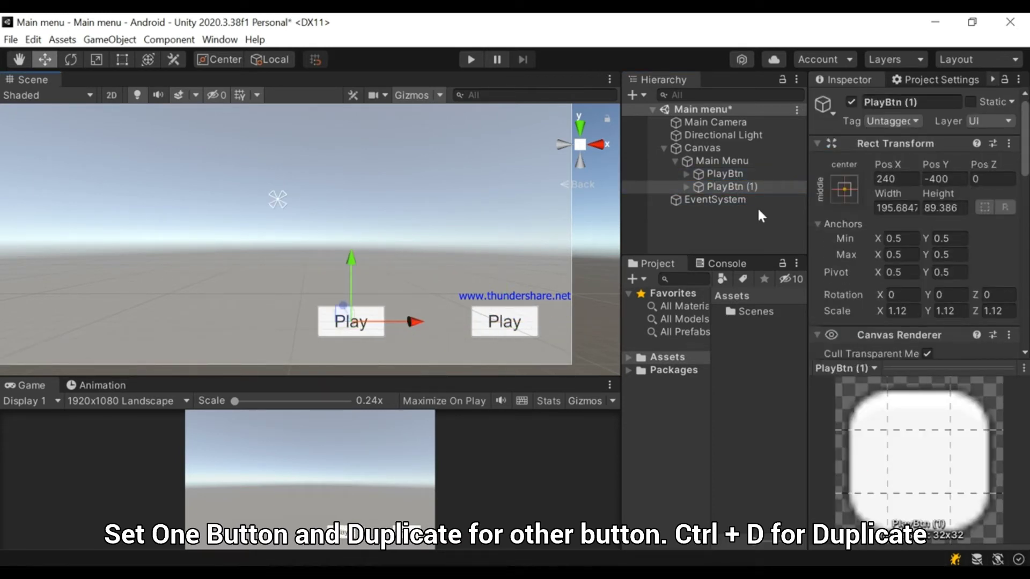
Rename the duplicated play button to RateUsBtn
{"action": "left_click", "coordinate": [926, 102]}
{"action": "key", "text": "BackSpace"}
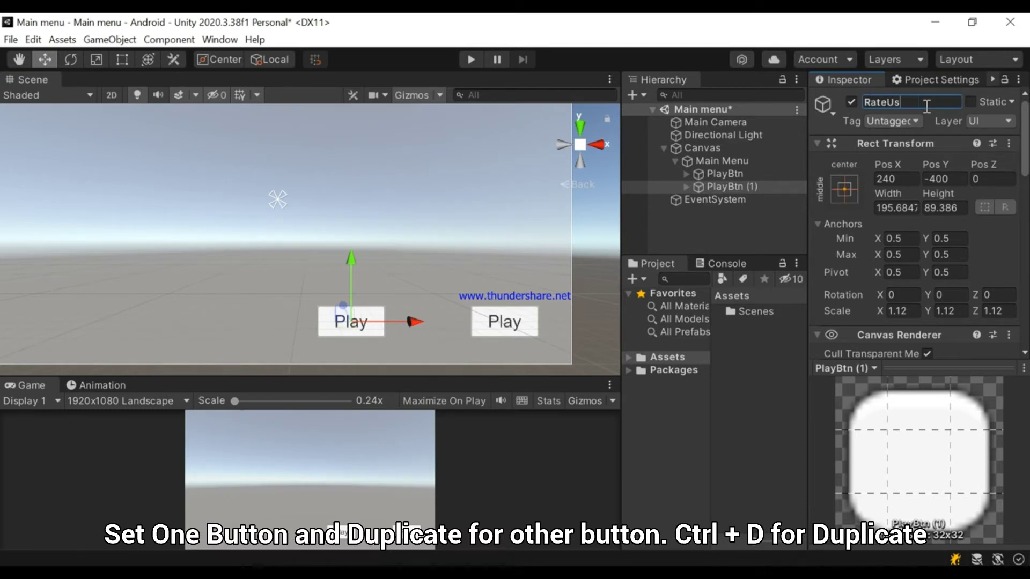
{"action": "type", "text": "RateUsBtn"}
{"action": "key", "text": "Return"}
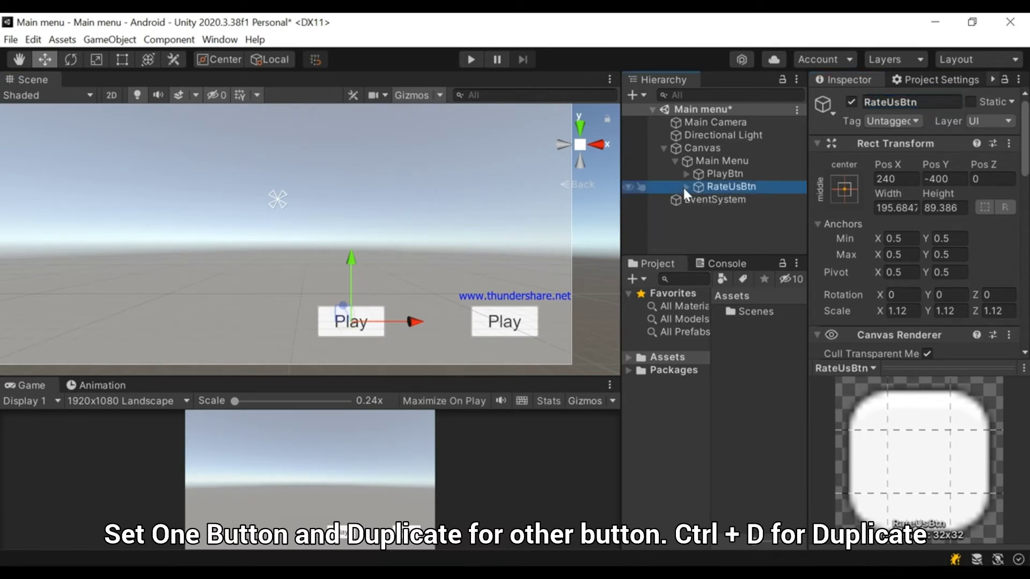
Change the label text of RateUsBtn to "Rate Us"
{"action": "left_click", "coordinate": [686, 186]}
{"action": "left_click", "coordinate": [721, 199]}
{"action": "scroll", "coordinate": [983, 311], "scroll_direction": "down", "scroll_amount": 3}
{"action": "left_click", "coordinate": [963, 272]}
{"action": "key", "text": "BackSpace"}
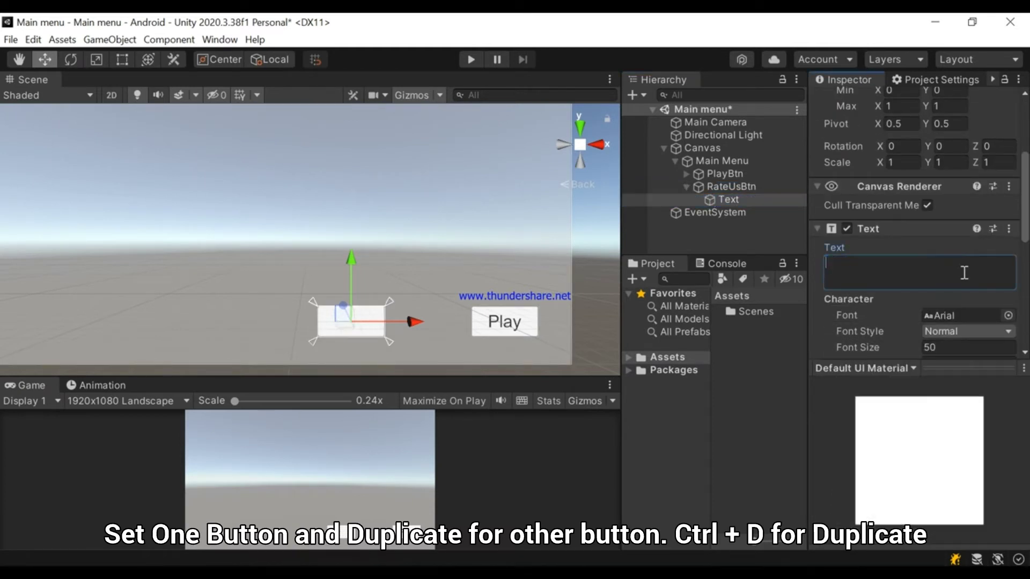
{"action": "type", "text": "Rate Us"}
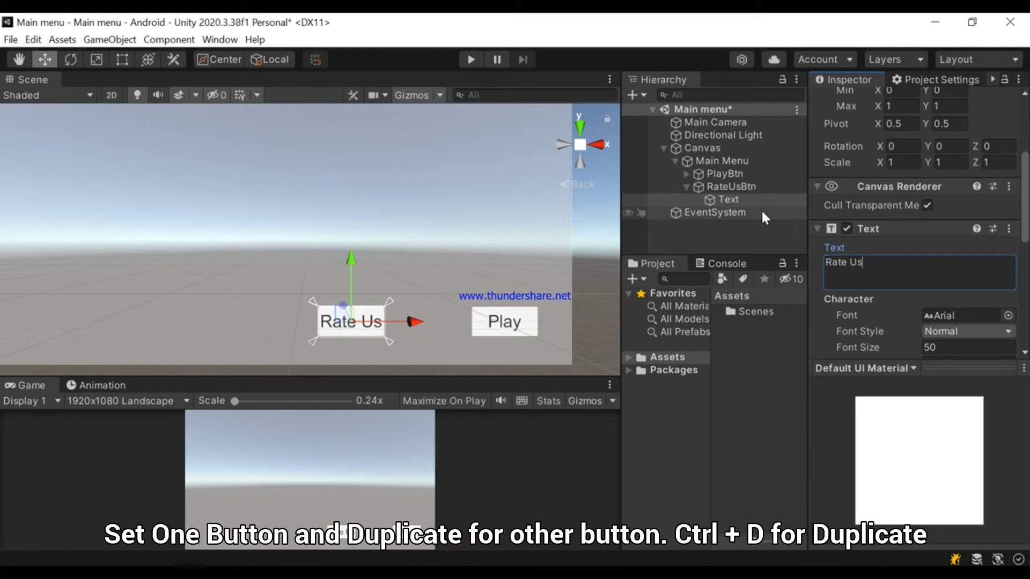
{"action": "left_click", "coordinate": [761, 212]}
{"action": "left_click", "coordinate": [760, 198]}
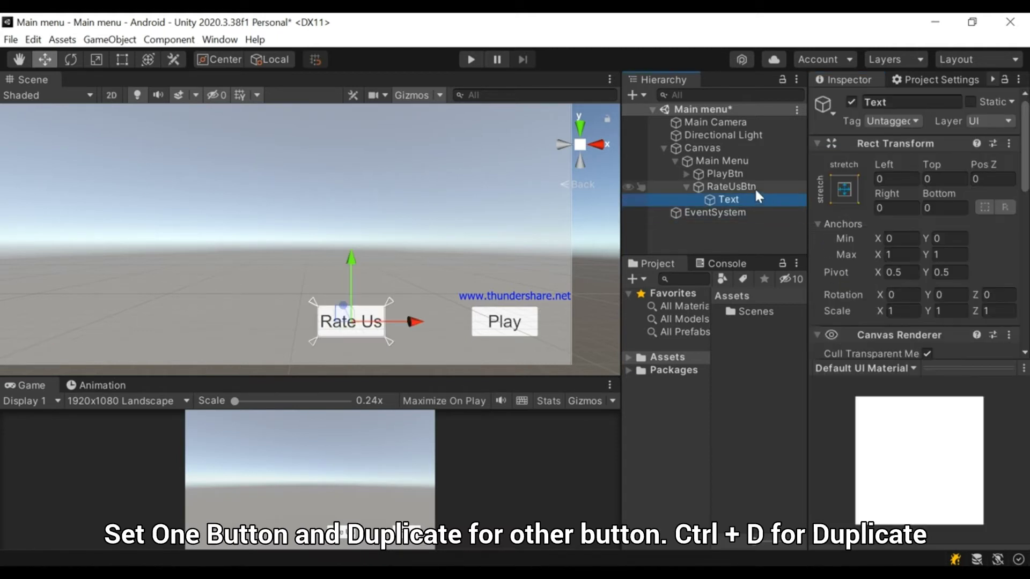
Duplicate RateUsBtn and move the copy left to about Pos X -80
{"action": "left_click", "coordinate": [751, 187]}
{"action": "left_click", "coordinate": [685, 187]}
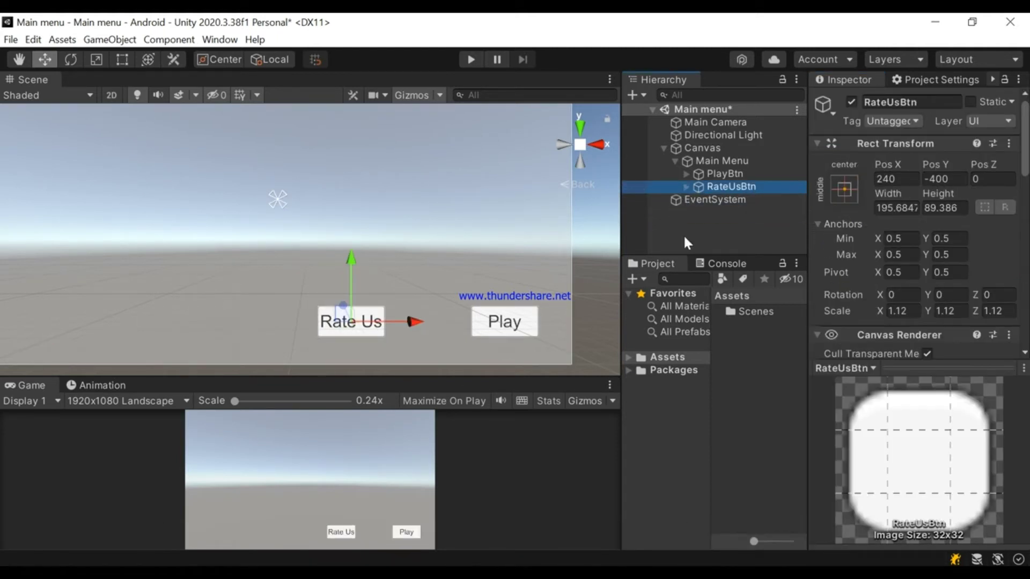
{"action": "key", "text": "ctrl+d"}
{"action": "left_click_drag", "start_coordinate": [416, 320], "coordinate": [321, 323]}
Rename the duplicated rate button to MoreAppBtn and expand it to show its Text child
{"action": "left_click", "coordinate": [936, 101]}
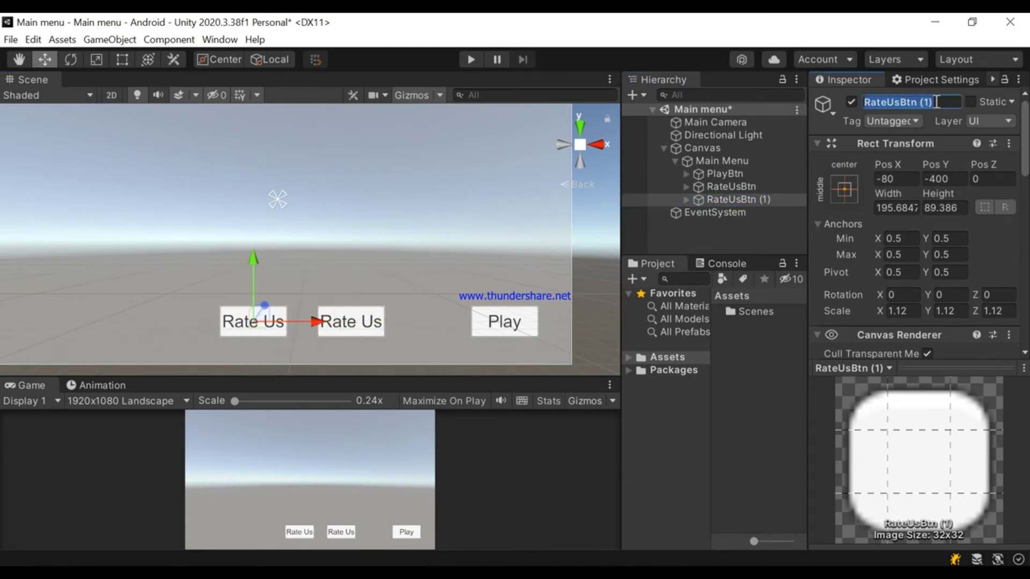
{"action": "key", "text": "BackSpace"}
{"action": "type", "text": "MoreApp"}
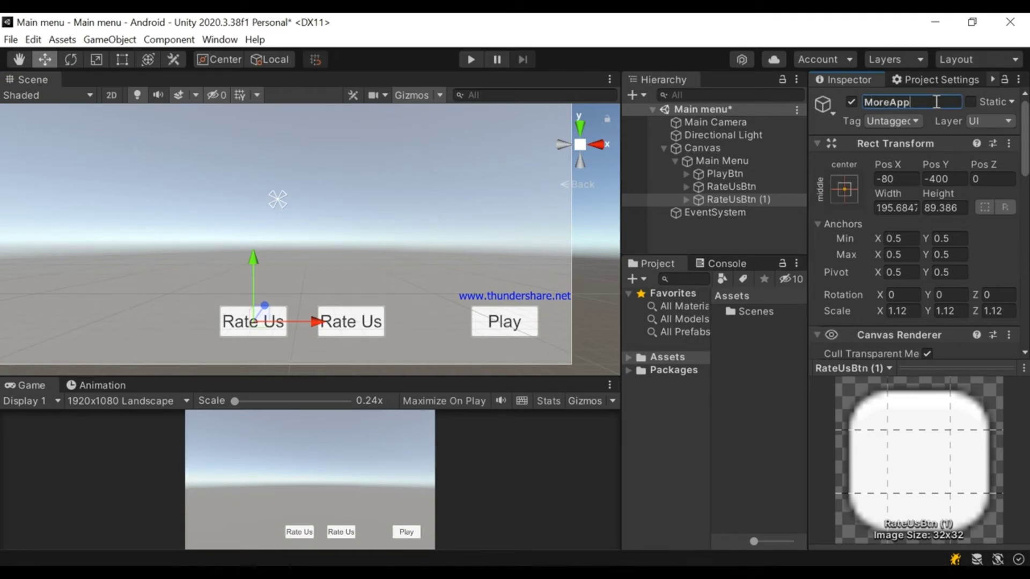
{"action": "type", "text": "Btn"}
{"action": "left_click", "coordinate": [687, 199]}
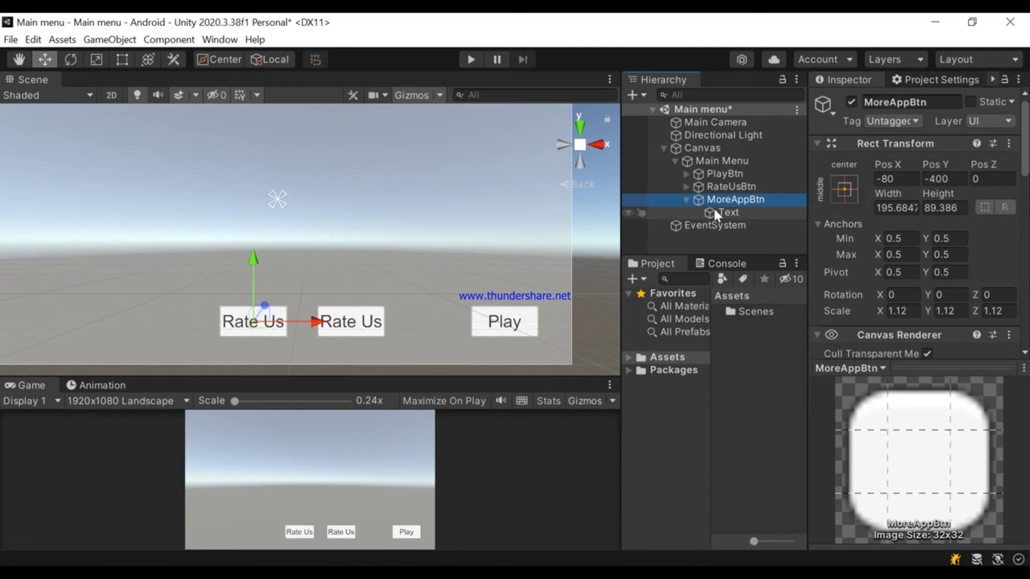
Change the label text of MoreAppBtn to "More" and save the scene
{"action": "left_click", "coordinate": [716, 211]}
{"action": "scroll", "coordinate": [901, 157], "scroll_direction": "down", "scroll_amount": 5}
{"action": "left_click", "coordinate": [901, 157]}
{"action": "key", "text": "BackSpace"}
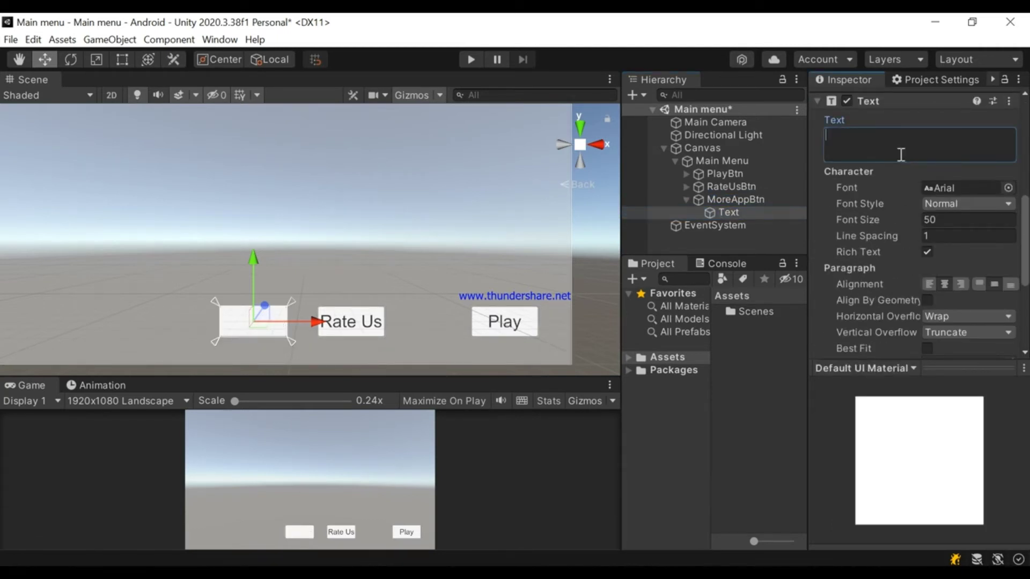
{"action": "type", "text": "Morfe"}
{"action": "key", "text": "BackSpace"}
{"action": "key", "text": "BackSpace"}
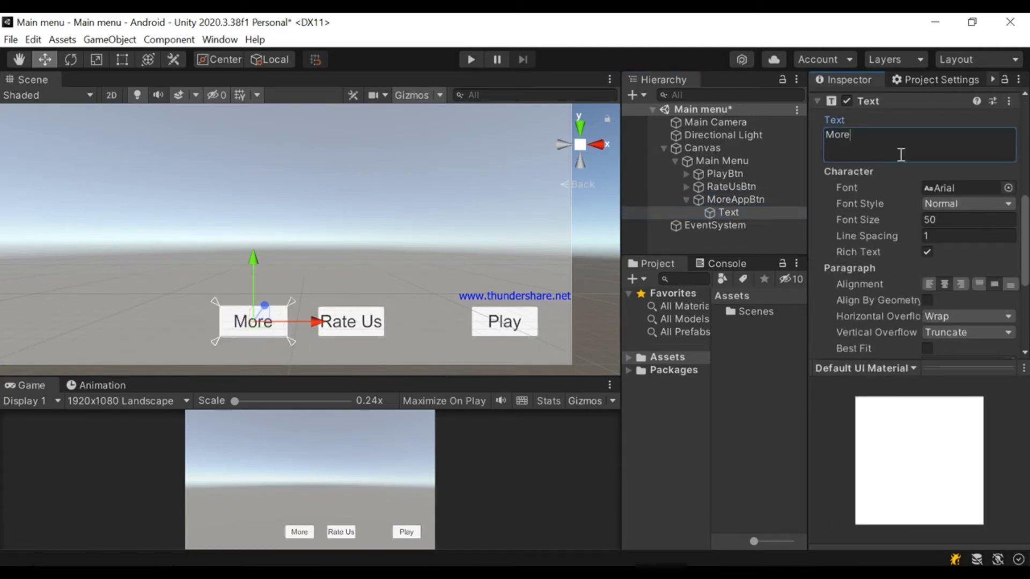
{"action": "key", "text": "ctrl+s"}
{"action": "left_click", "coordinate": [739, 227]}
{"action": "left_click", "coordinate": [698, 200]}
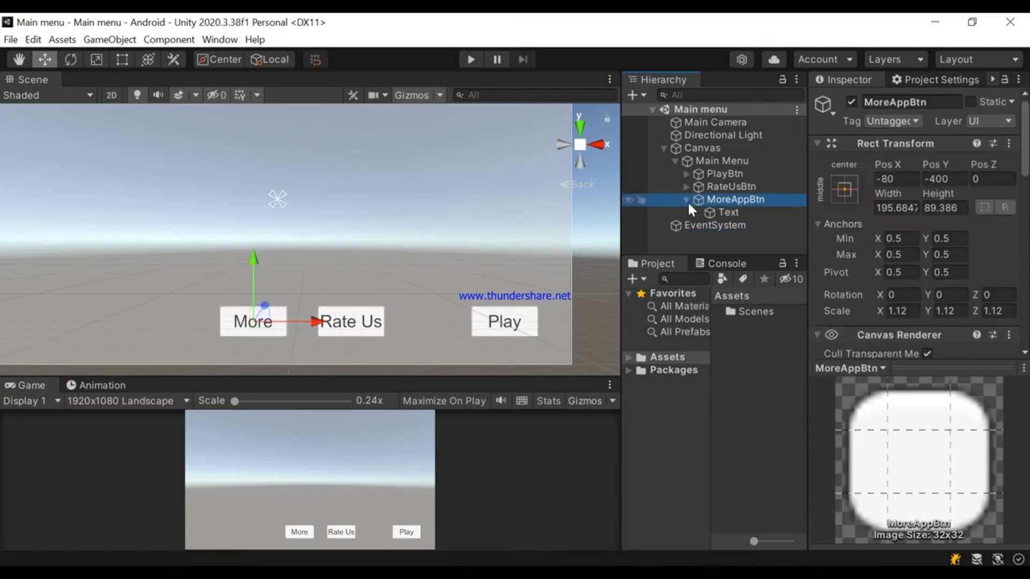
{"action": "left_click", "coordinate": [687, 201]}
{"action": "left_click", "coordinate": [700, 212]}
Duplicate MoreAppBtn as PrivacyBtn and move the copy left to about Pos X -395
{"action": "left_click", "coordinate": [729, 200]}
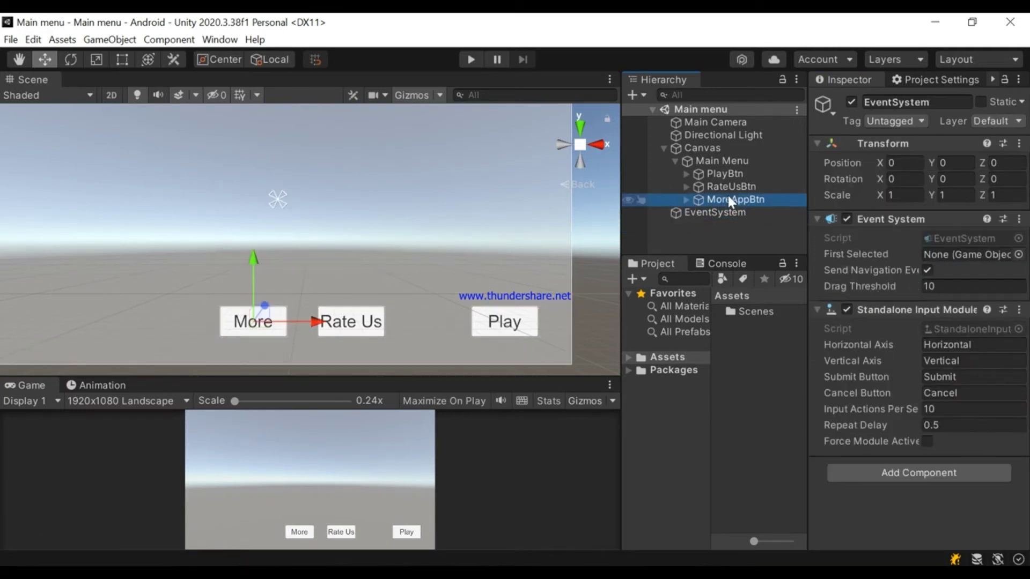
{"action": "key", "text": "ctrl+d"}
{"action": "left_click", "coordinate": [957, 101]}
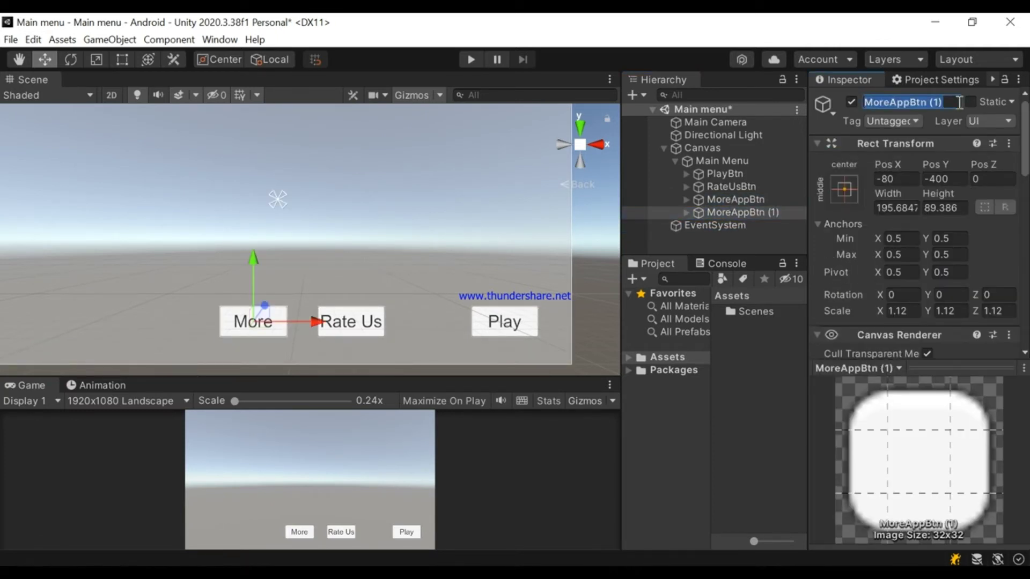
{"action": "type", "text": "PrivacyBtn"}
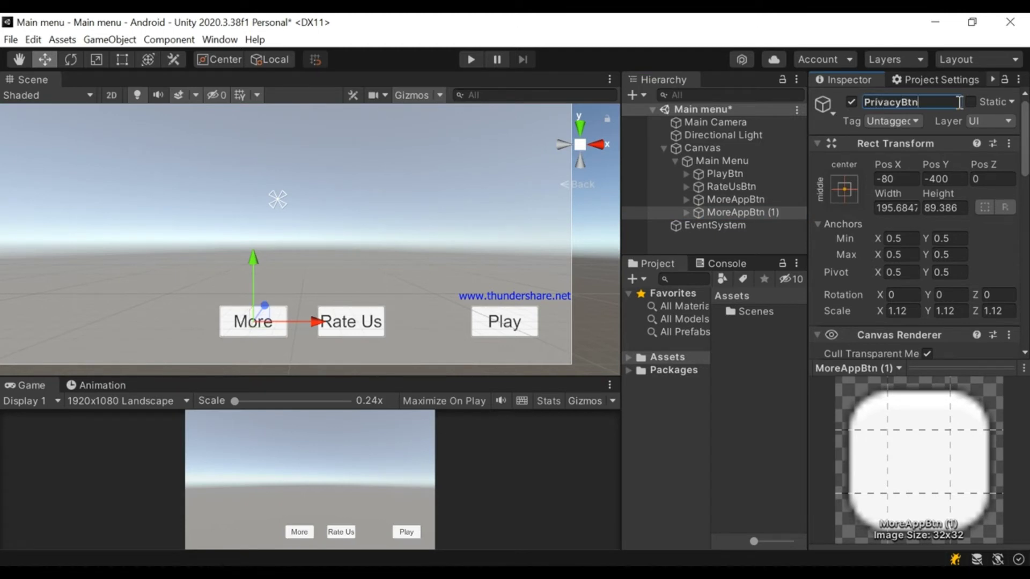
{"action": "key", "text": "Return"}
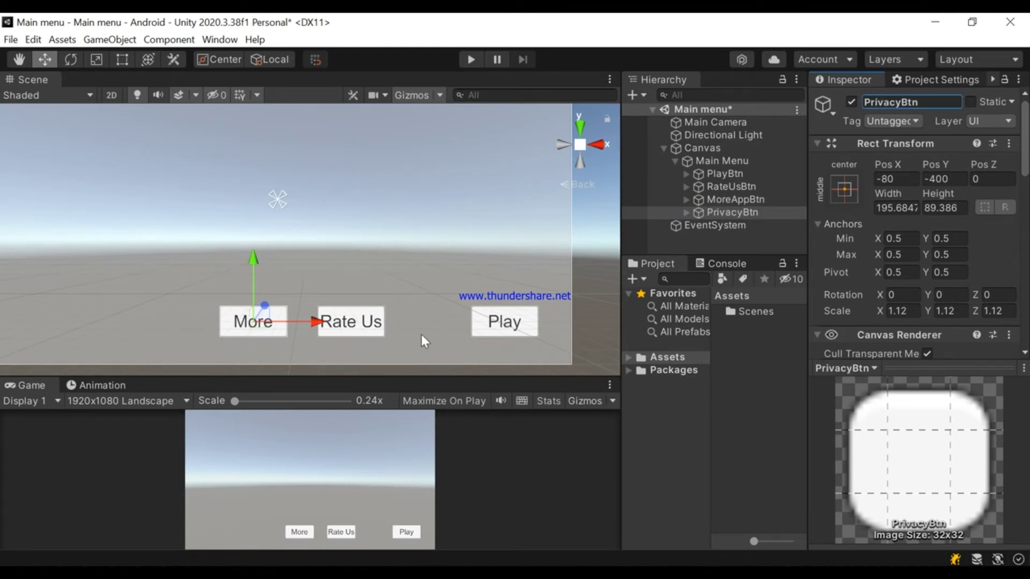
{"action": "scroll", "coordinate": [347, 321], "scroll_direction": "down", "scroll_amount": 3}
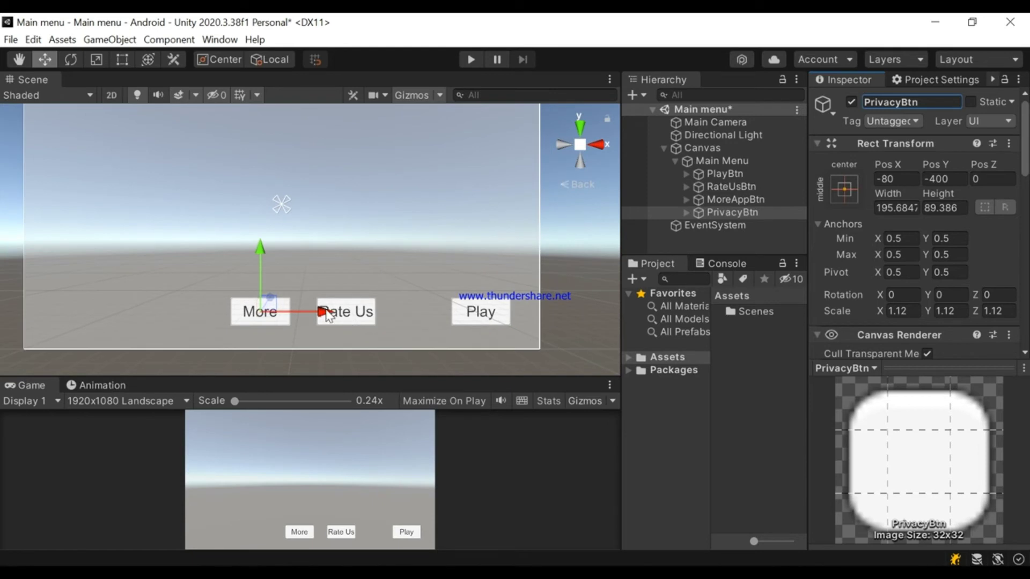
{"action": "left_click_drag", "start_coordinate": [327, 314], "coordinate": [240, 322]}
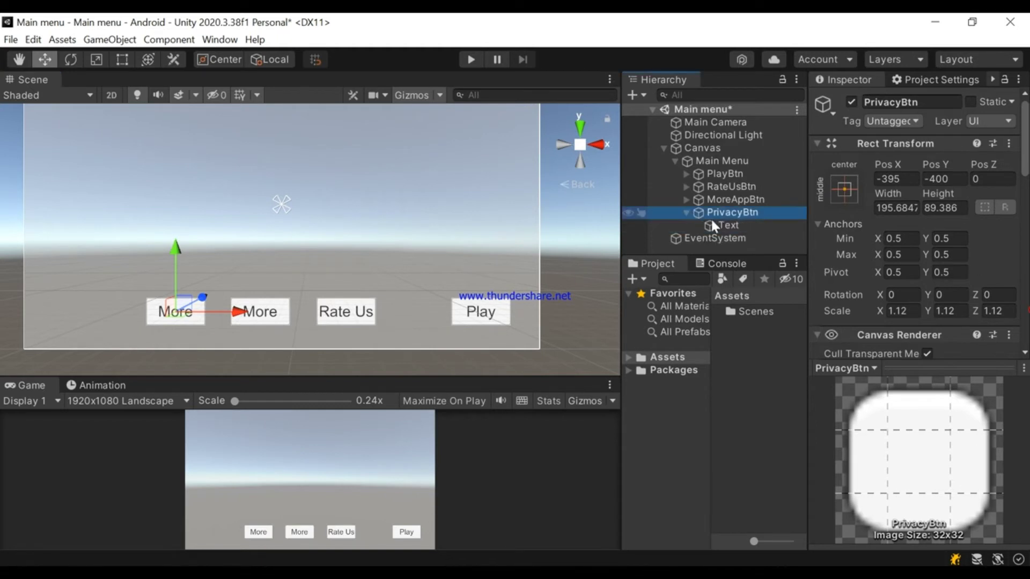
Change the label text of PrivacyBtn to "Privacy"
{"action": "left_click", "coordinate": [687, 212]}
{"action": "left_click", "coordinate": [728, 225]}
{"action": "scroll", "coordinate": [899, 201], "scroll_direction": "down", "scroll_amount": 5}
{"action": "scroll", "coordinate": [907, 150], "scroll_direction": "up", "scroll_amount": 1}
{"action": "left_click", "coordinate": [906, 150]}
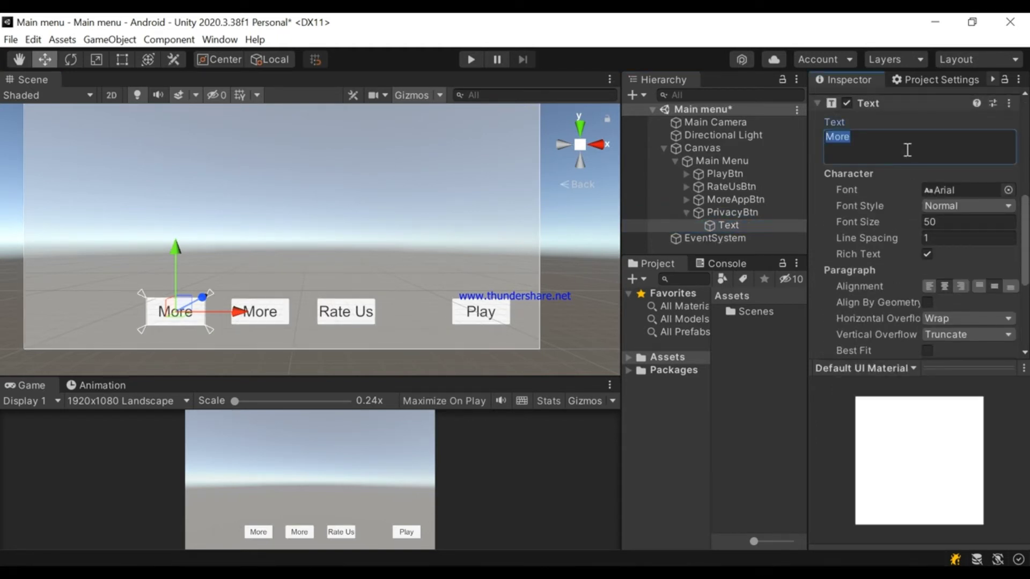
{"action": "key", "text": "BackSpace"}
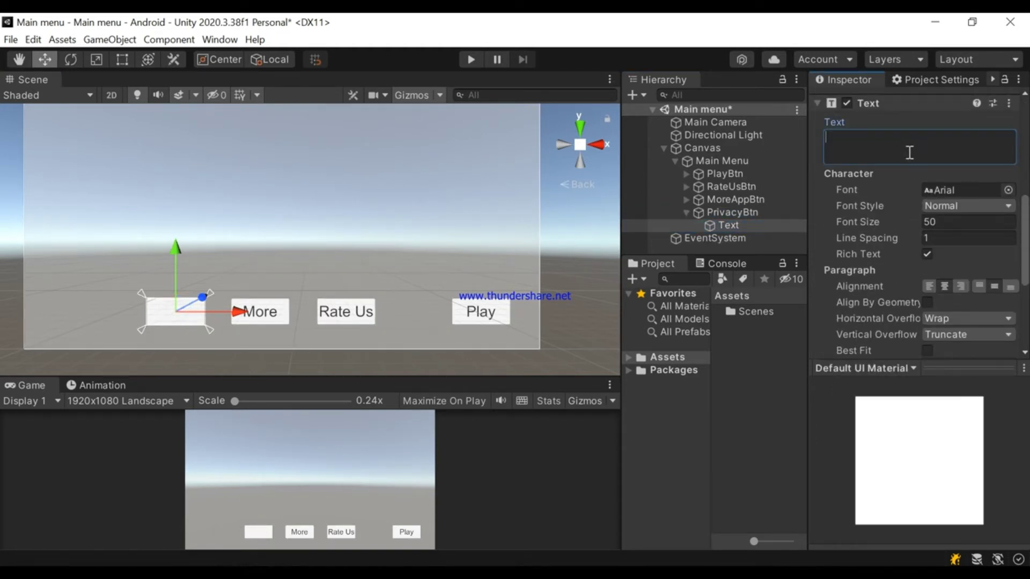
{"action": "type", "text": "Privacy"}
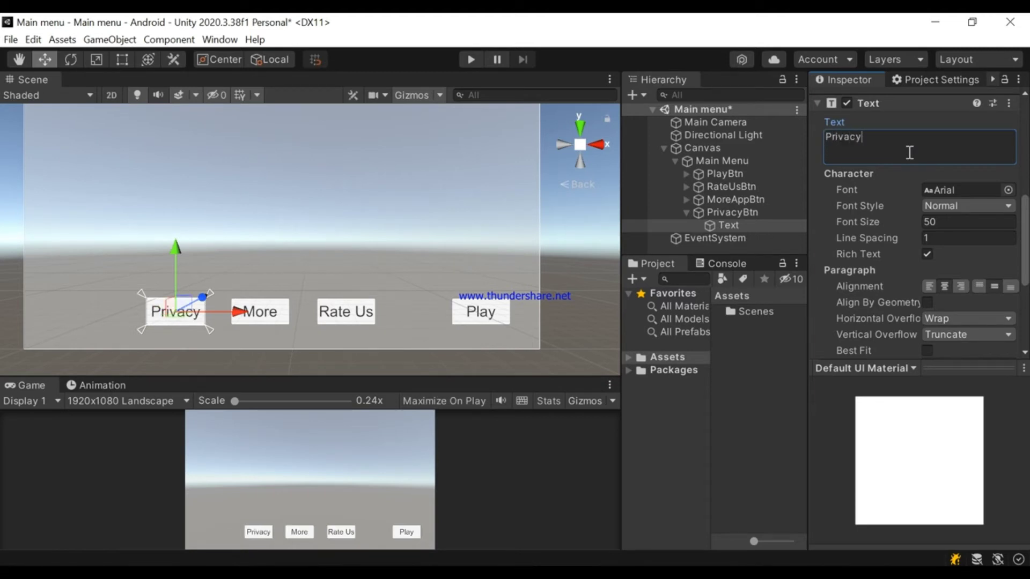
{"action": "left_click", "coordinate": [684, 213]}
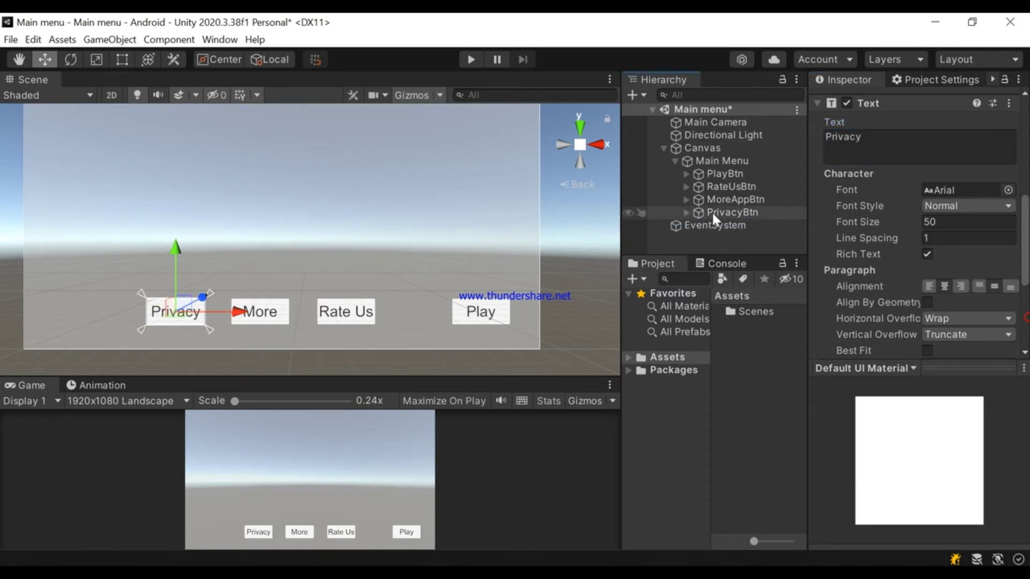
{"action": "left_click", "coordinate": [740, 213]}
Scale PlayBtn, RateUsBtn, MoreAppBtn and PrivacyBtn up together uniformly to about 1.288
{"action": "left_click", "coordinate": [751, 175]}
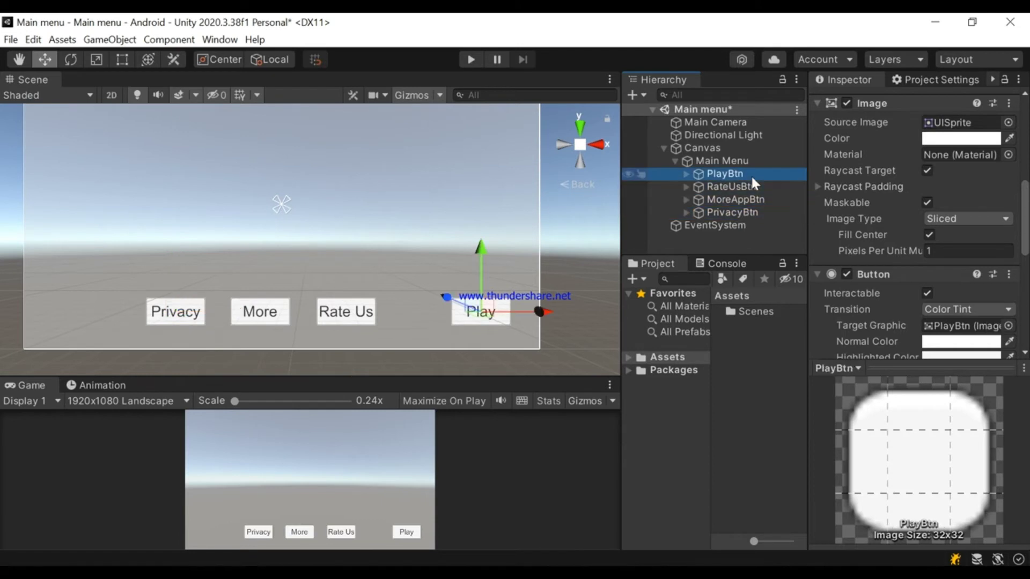
{"action": "left_click", "coordinate": [722, 214], "text": "shift"}
{"action": "key", "text": "e"}
{"action": "key", "text": "r"}
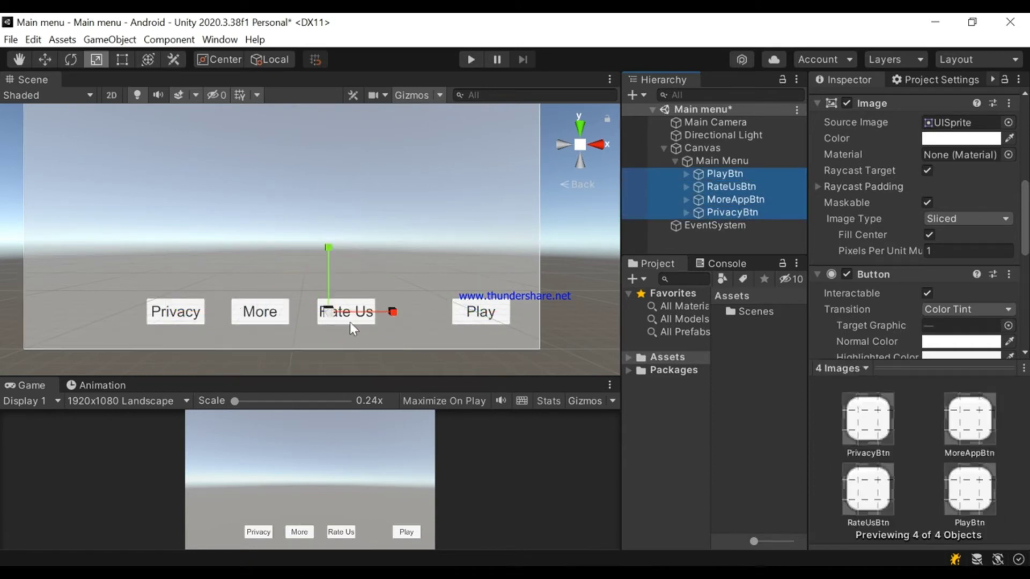
{"action": "left_click_drag", "start_coordinate": [329, 312], "coordinate": [381, 311]}
{"action": "key", "text": "w"}
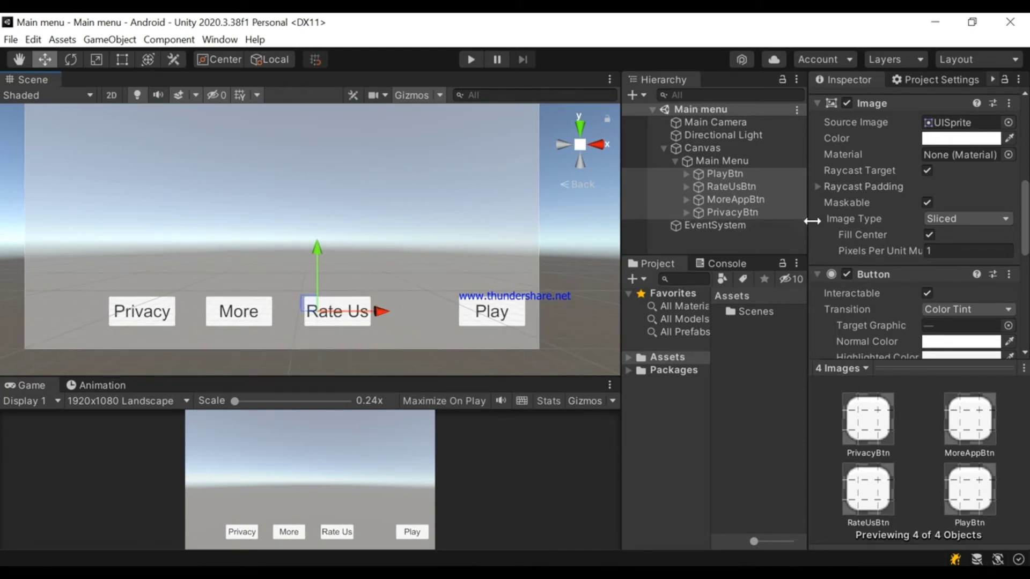
{"action": "left_click", "coordinate": [771, 226]}
{"action": "left_click", "coordinate": [768, 212], "text": "ctrl"}
{"action": "key", "text": "ctrl+d"}
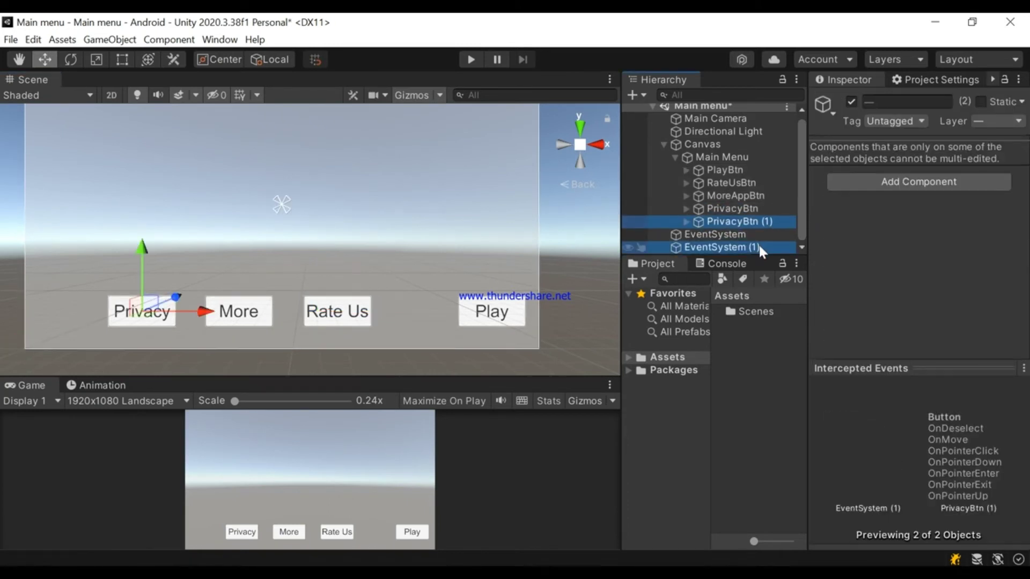
{"action": "key", "text": "ctrl+z"}
Duplicate PrivacyBtn alone and rename the copy to ExitBtn
{"action": "left_click", "coordinate": [768, 210]}
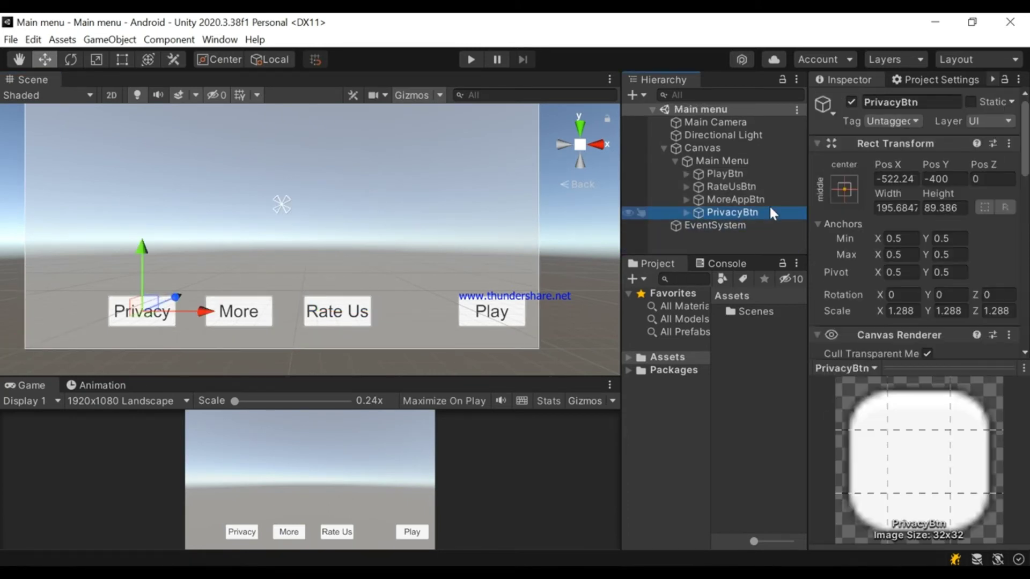
{"action": "right_click", "coordinate": [771, 212]}
{"action": "left_click", "coordinate": [834, 228]}
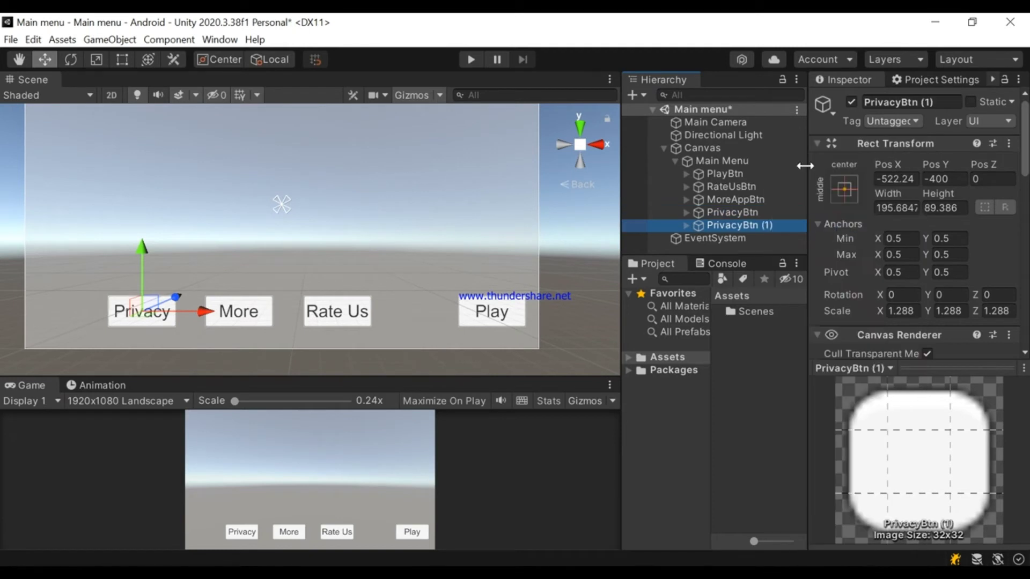
{"action": "left_click", "coordinate": [950, 97]}
{"action": "key", "text": "BackSpace"}
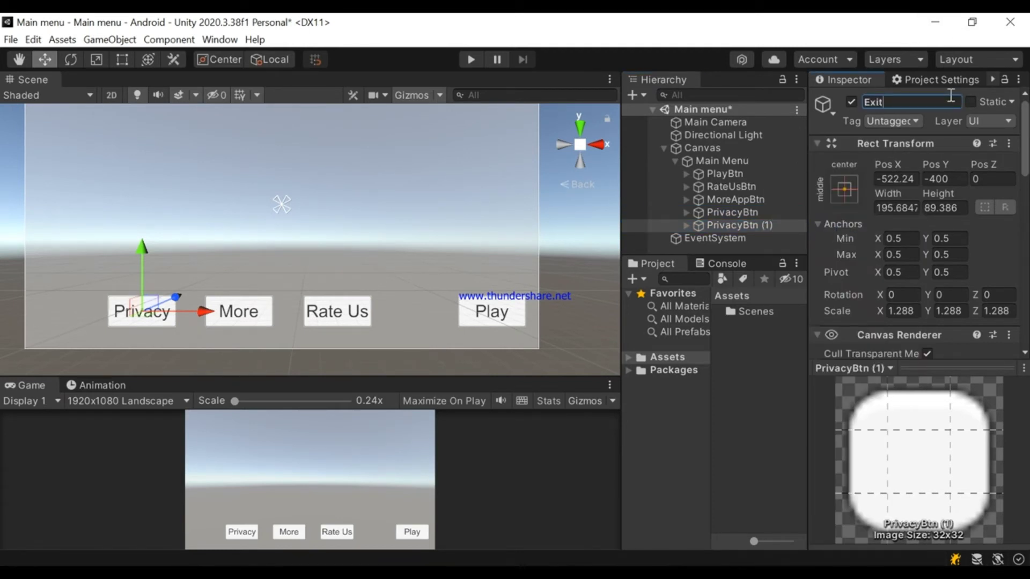
{"action": "left_click", "coordinate": [735, 230]}
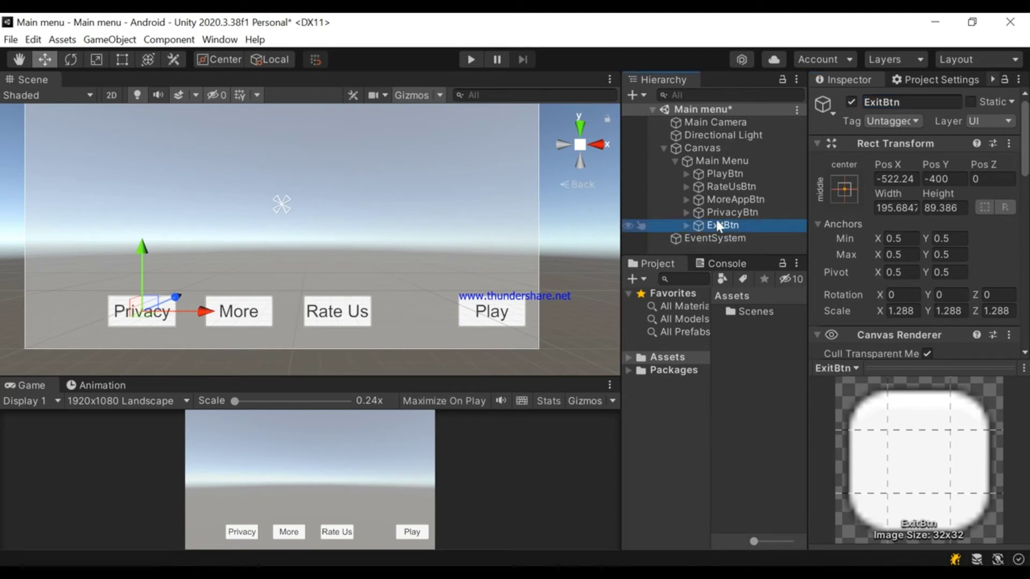
Change the label text of ExitBtn to "Exit" and collapse its children in the object tree
{"action": "left_click", "coordinate": [687, 225]}
{"action": "left_click", "coordinate": [735, 240]}
{"action": "scroll", "coordinate": [881, 294], "scroll_direction": "down", "scroll_amount": 3}
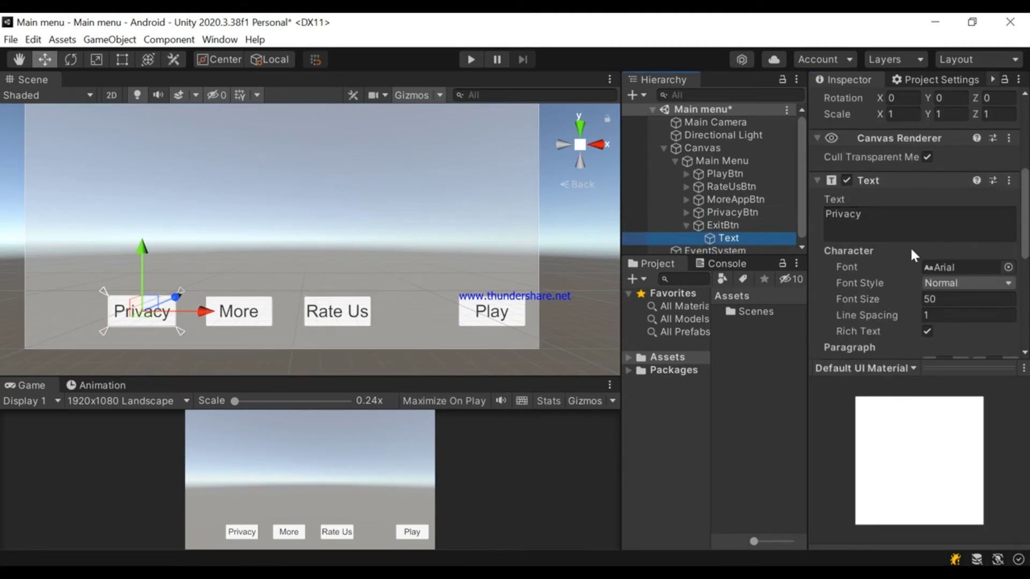
{"action": "left_click", "coordinate": [912, 238]}
{"action": "type", "text": "Exit"}
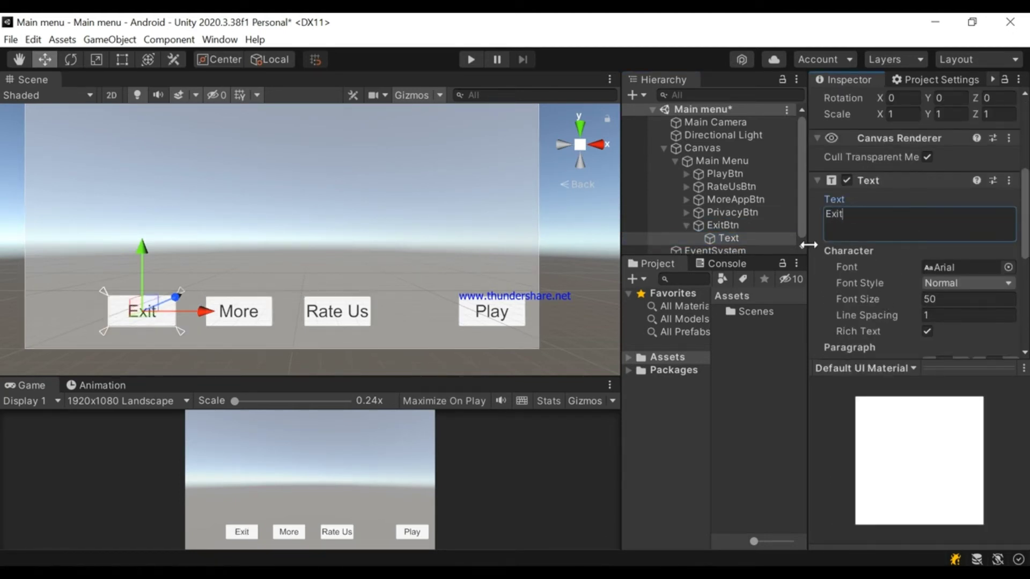
{"action": "left_click", "coordinate": [756, 227]}
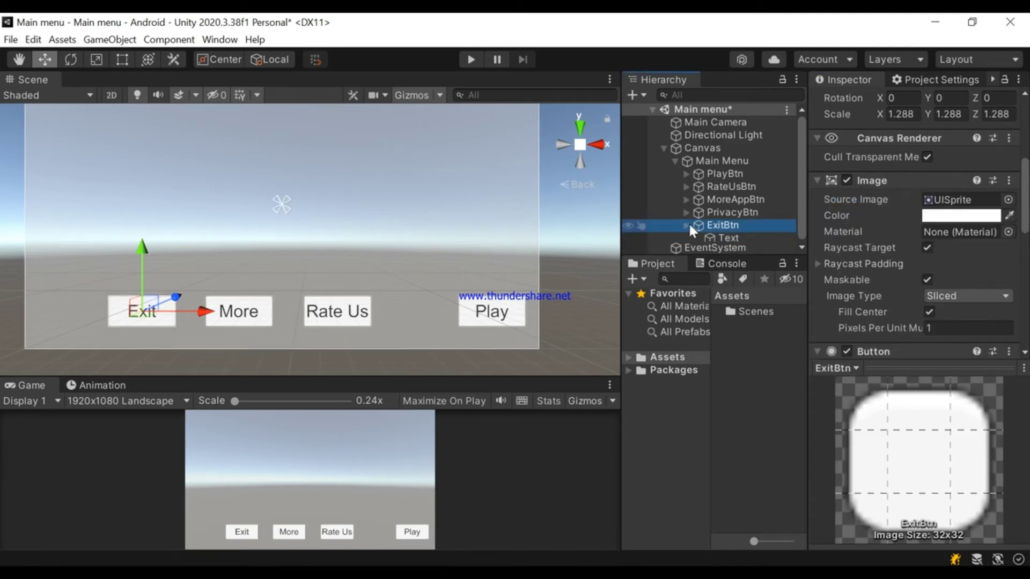
{"action": "left_click", "coordinate": [687, 226]}
Move ExitBtn up and left into the upper-left corner of the Main Menu panel
{"action": "scroll", "coordinate": [328, 260], "scroll_direction": "down", "scroll_amount": 3}
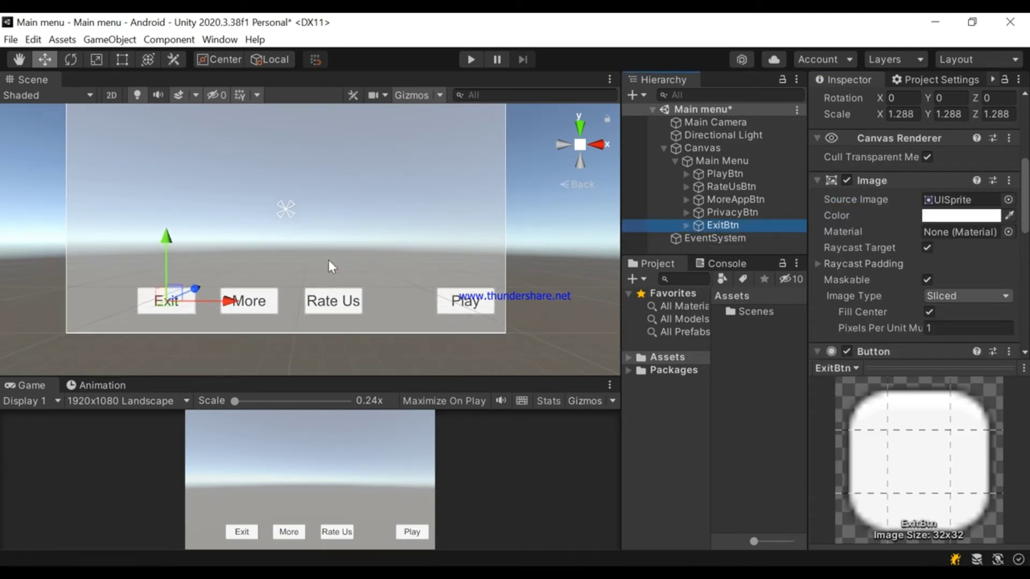
{"action": "left_click_drag", "start_coordinate": [169, 239], "coordinate": [174, 92]}
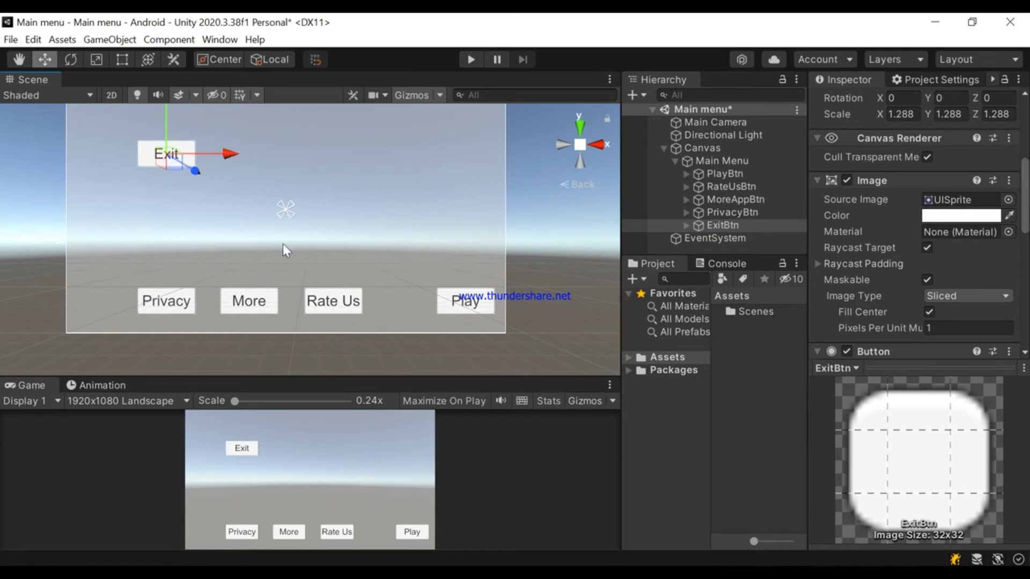
{"action": "left_click", "coordinate": [18, 59]}
{"action": "left_click_drag", "start_coordinate": [230, 168], "coordinate": [211, 307]}
{"action": "scroll", "coordinate": [211, 307], "scroll_direction": "up", "scroll_amount": 1}
{"action": "key", "text": "w"}
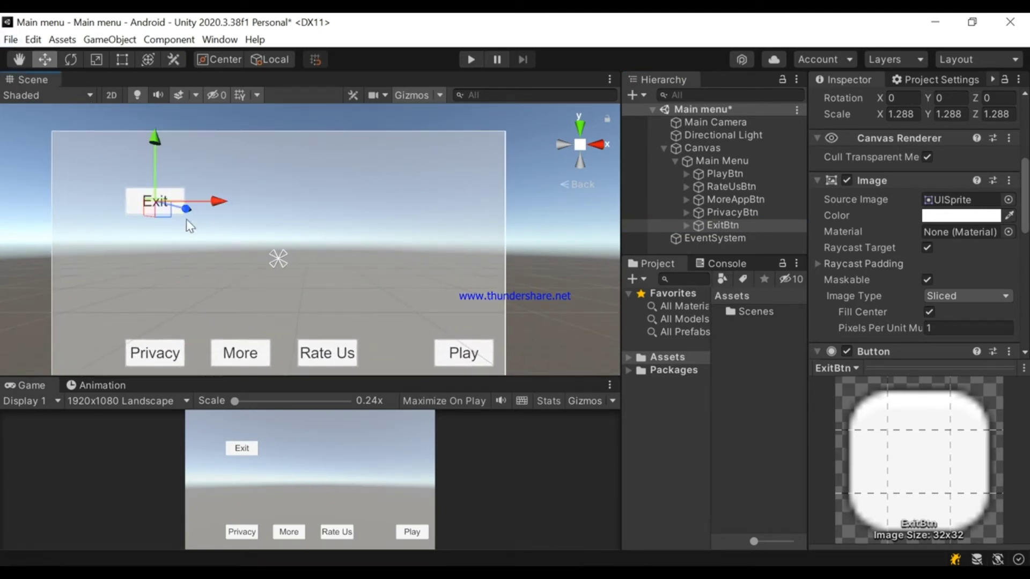
{"action": "left_click_drag", "start_coordinate": [223, 206], "coordinate": [168, 205]}
{"action": "left_click_drag", "start_coordinate": [101, 147], "coordinate": [99, 125]}
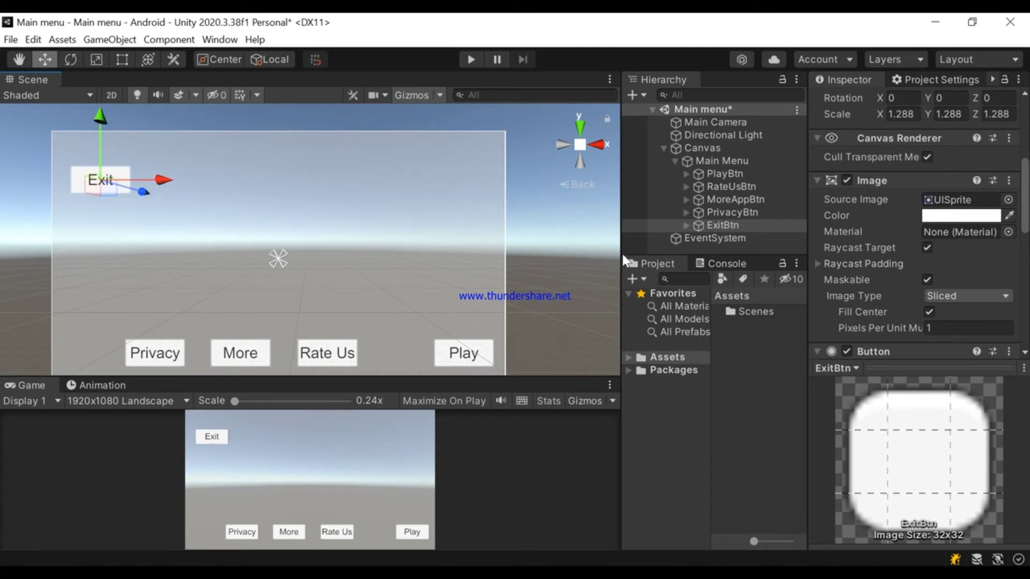
{"action": "left_click", "coordinate": [742, 212]}
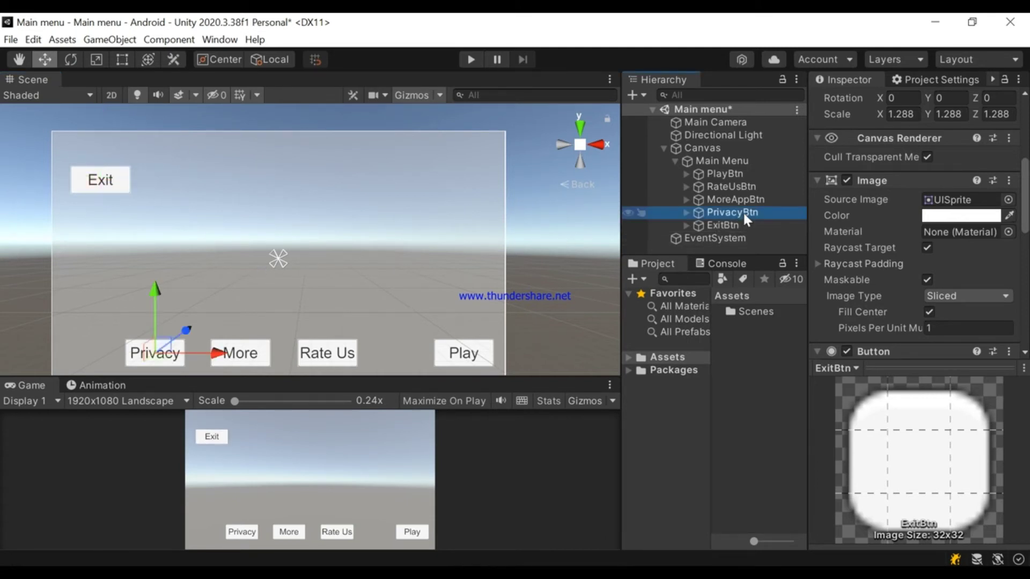
{"action": "left_click", "coordinate": [749, 186]}
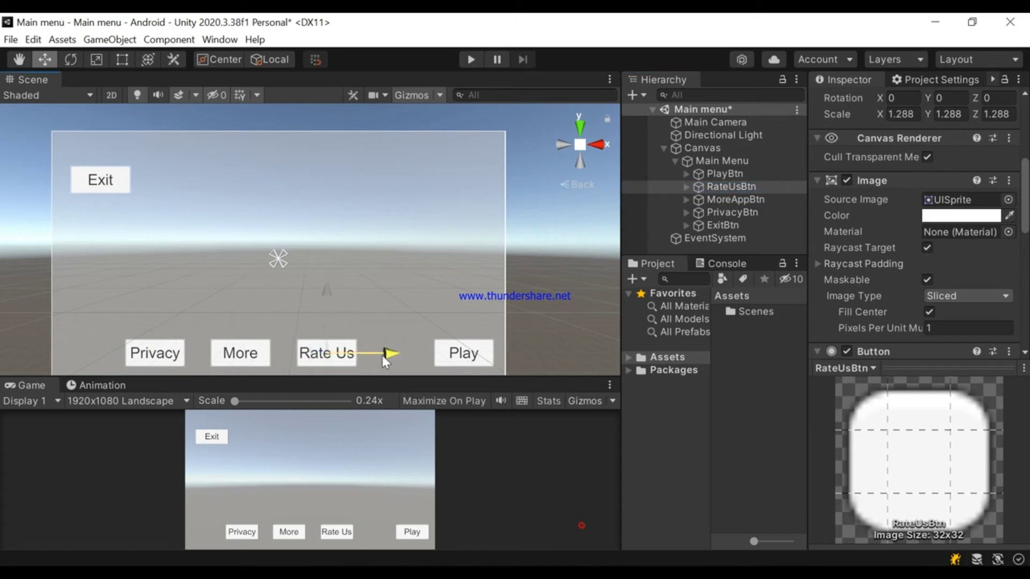
{"action": "mouse_move", "coordinate": [382, 355]}
{"action": "left_mouse_down"}
{"action": "mouse_move", "coordinate": [369, 358]}
{"action": "mouse_move", "coordinate": [387, 357]}
{"action": "left_mouse_up"}
{"action": "left_click", "coordinate": [742, 175]}
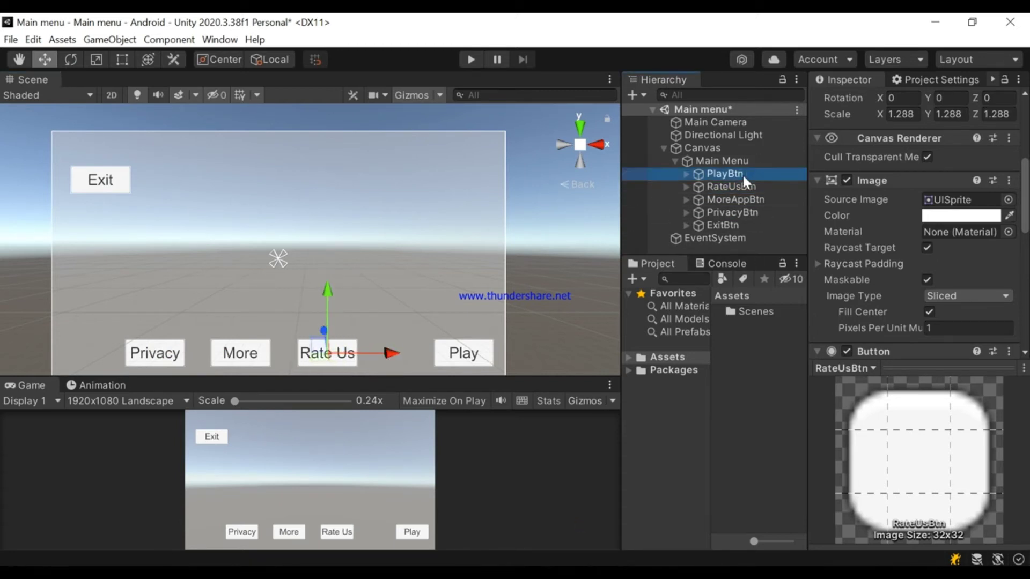
{"action": "left_click", "coordinate": [742, 200], "text": "shift"}
{"action": "left_click_drag", "start_coordinate": [414, 355], "coordinate": [397, 355]}
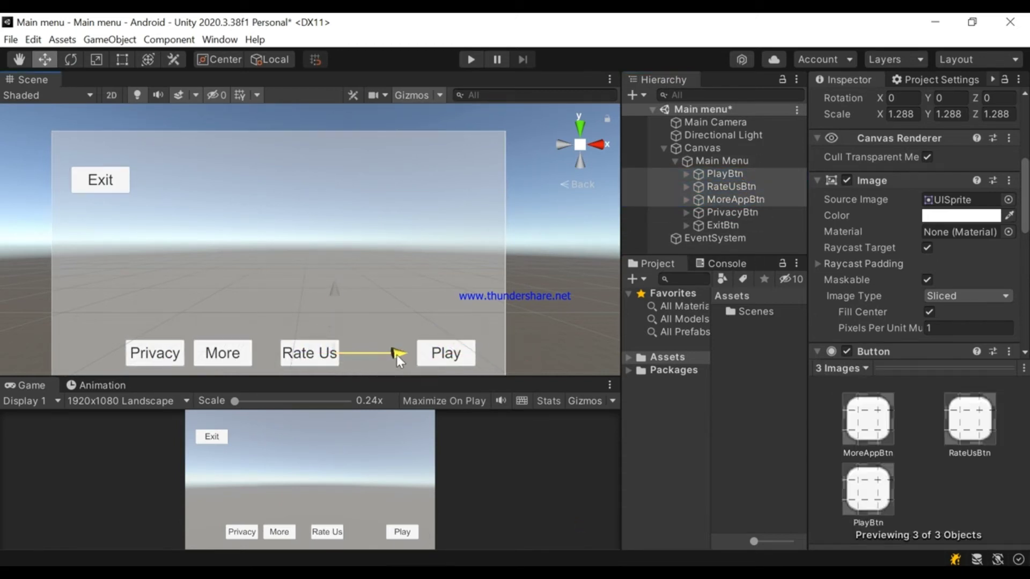
{"action": "key", "text": "ctrl+z"}
Shift RateUsBtn, MoreAppBtn and PrivacyBtn together slightly left, leaving PlayBtn in place
{"action": "left_click", "coordinate": [744, 174], "text": "ctrl"}
{"action": "left_click", "coordinate": [743, 211], "text": "ctrl"}
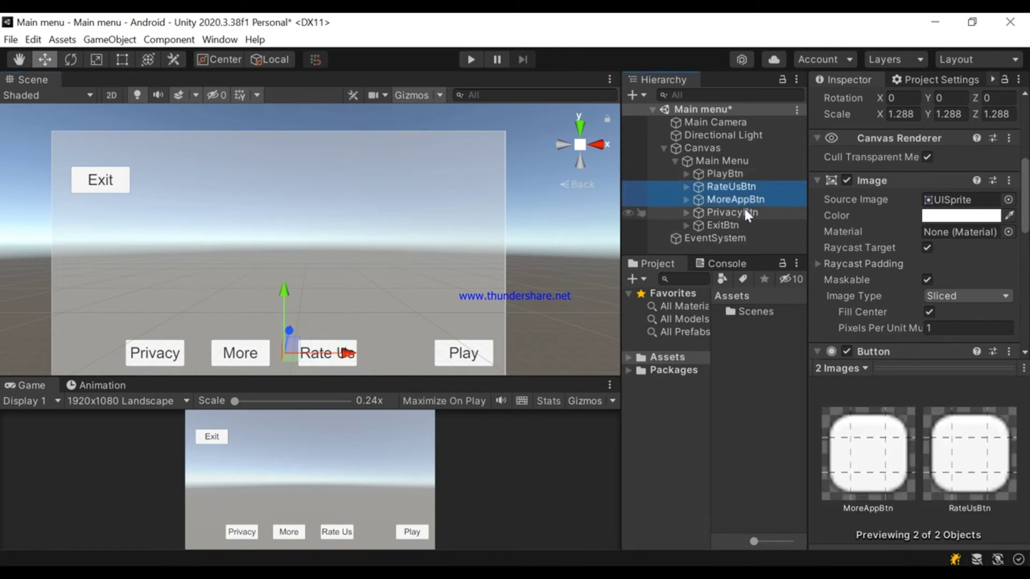
{"action": "left_click_drag", "start_coordinate": [308, 356], "coordinate": [295, 358]}
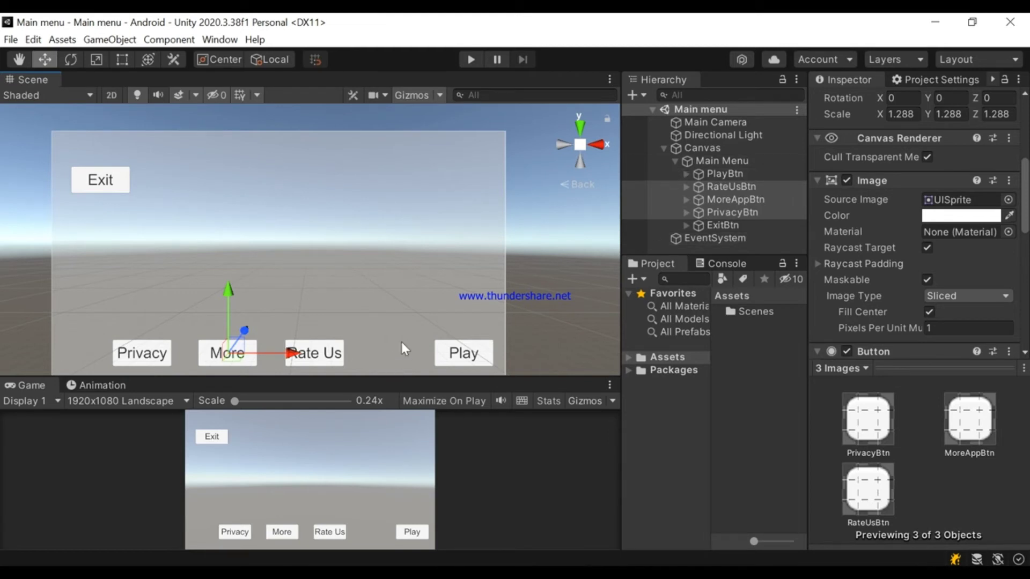
{"action": "scroll", "coordinate": [401, 342], "scroll_direction": "down", "scroll_amount": 1}
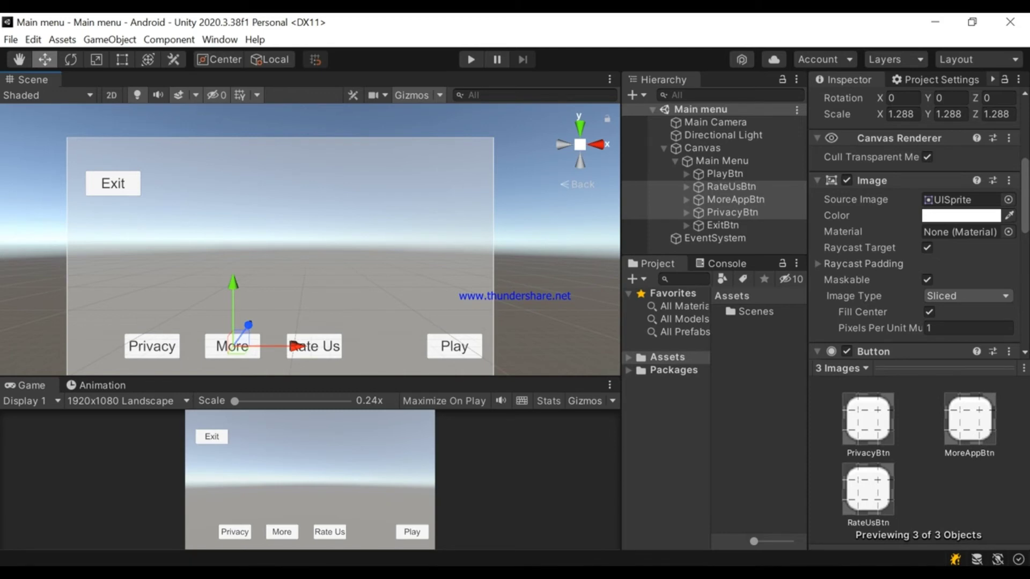
Import the MainMenu image folder from the computer's Downloads folder into the project's Assets
{"action": "key", "text": "super+e"}
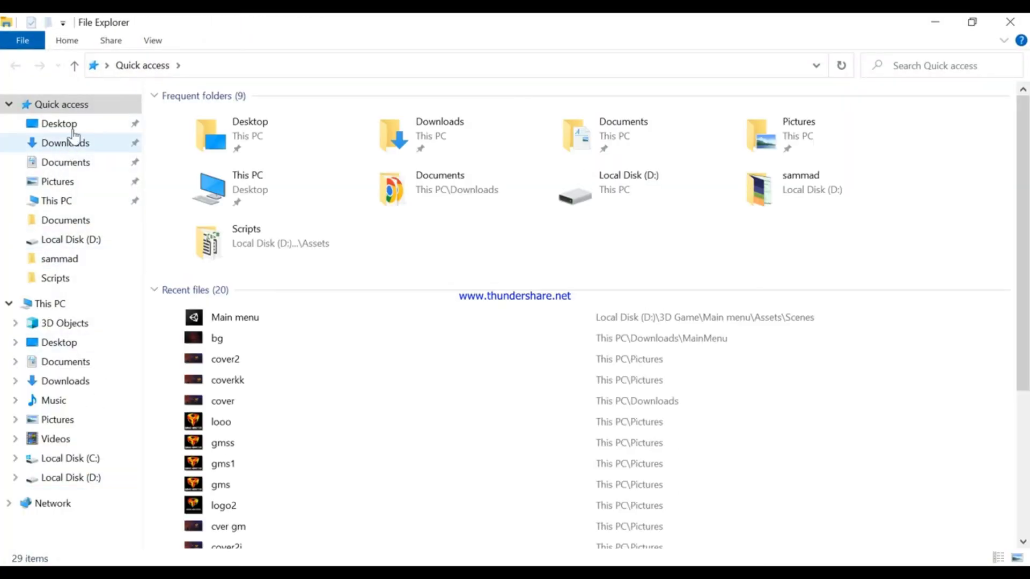
{"action": "left_click", "coordinate": [72, 142]}
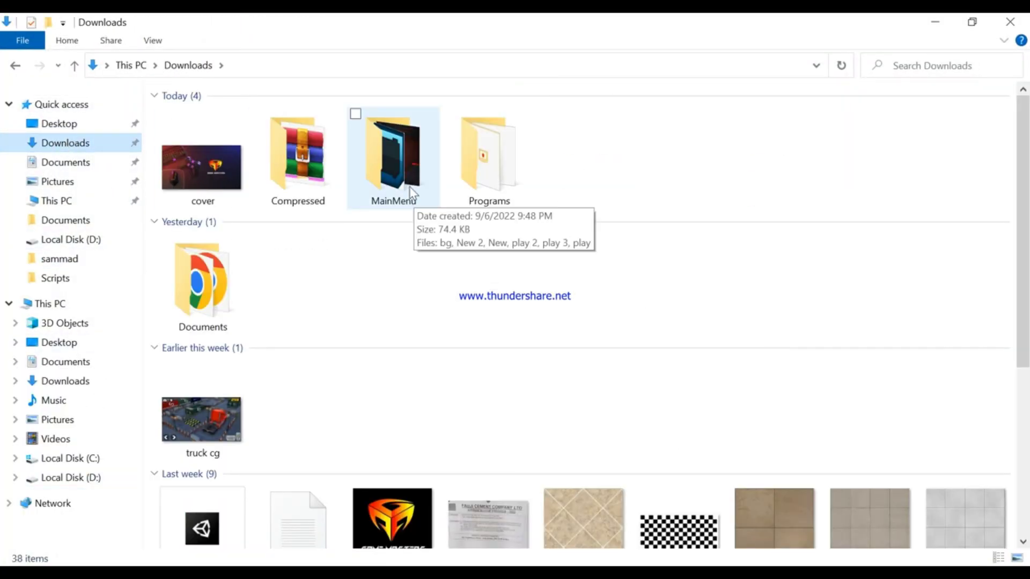
{"action": "left_click", "coordinate": [411, 192]}
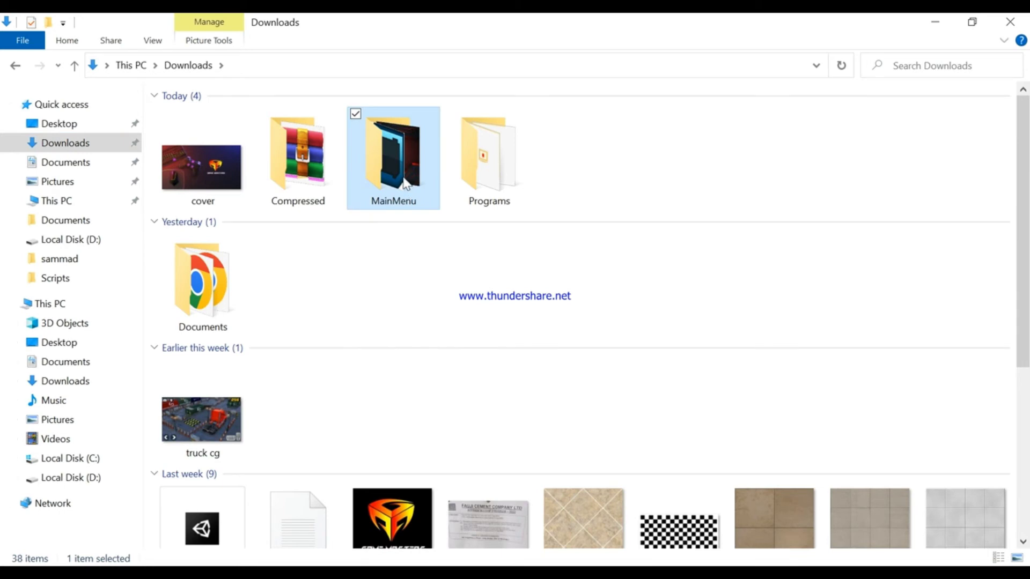
{"action": "left_click_drag", "start_coordinate": [405, 184], "coordinate": [657, 355]}
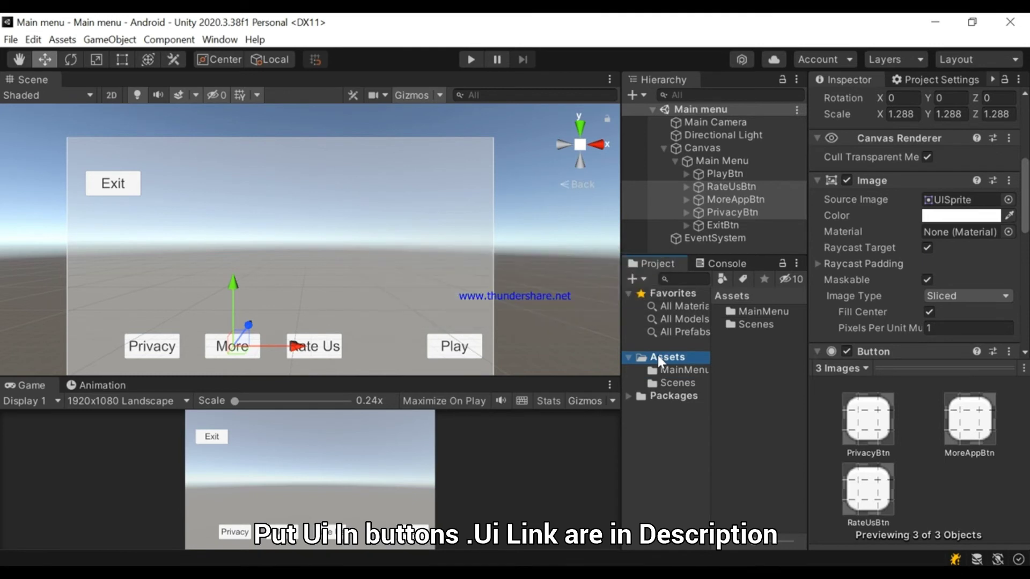
Open the imported MainMenu folder and set the texture type of all six images to Sprite (2D and UI)
{"action": "left_click", "coordinate": [770, 316]}
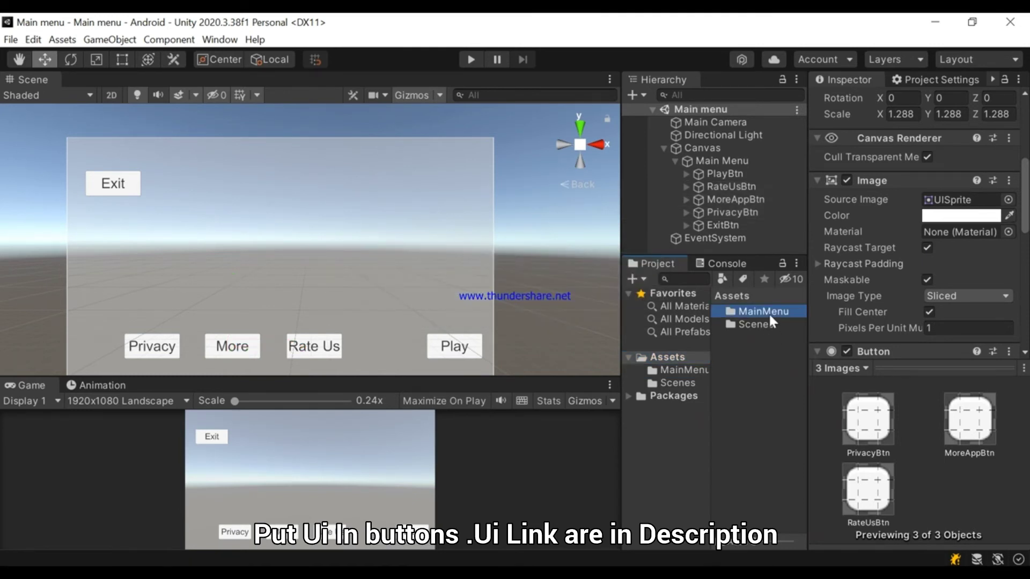
{"action": "left_click", "coordinate": [768, 311]}
{"action": "left_click", "coordinate": [751, 375], "text": "shift"}
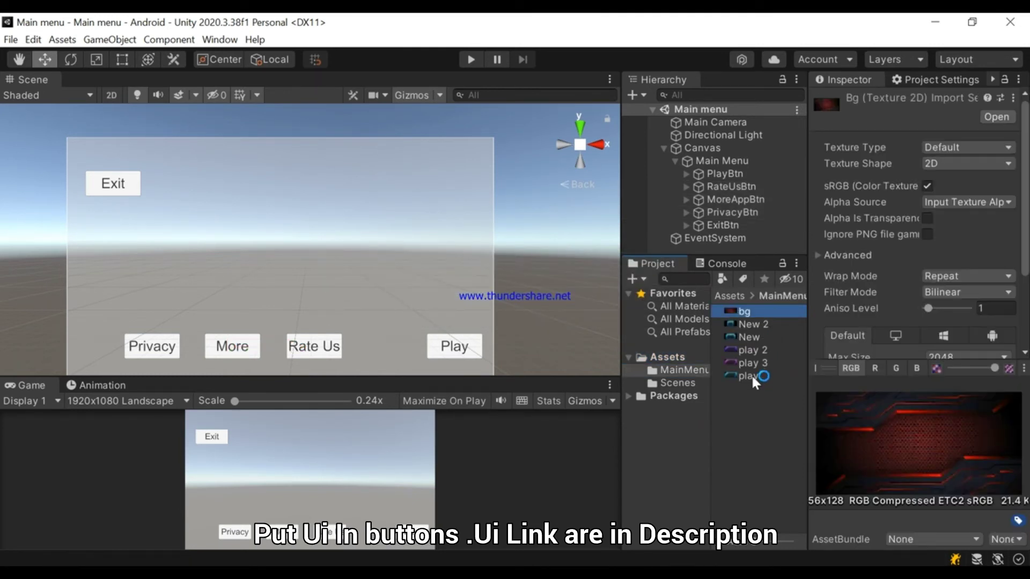
{"action": "left_click", "coordinate": [971, 149]}
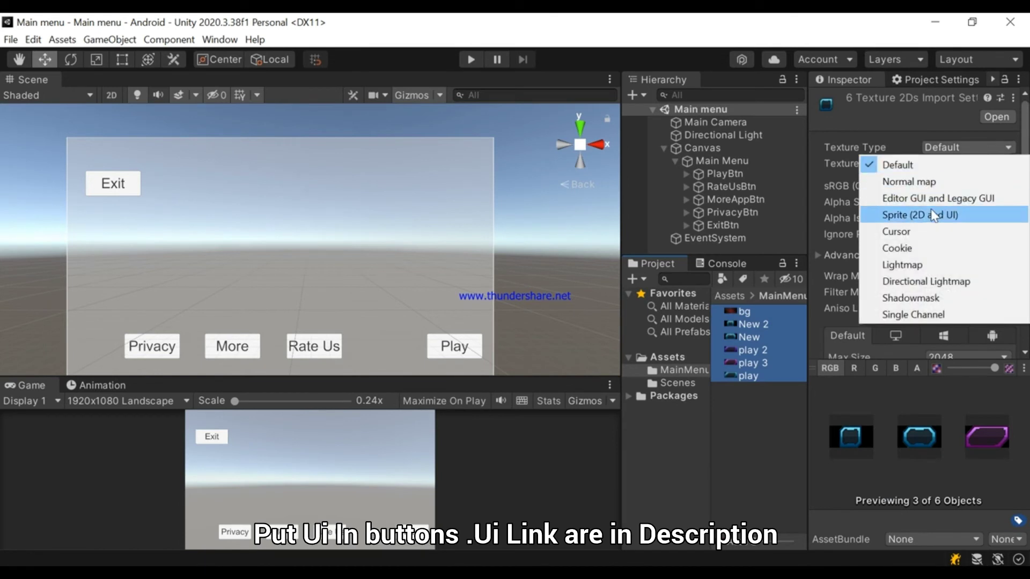
{"action": "left_click", "coordinate": [907, 212]}
Set the default max size of the six selected textures to 512, keeping the Mitchell resize algorithm
{"action": "left_click", "coordinate": [950, 253]}
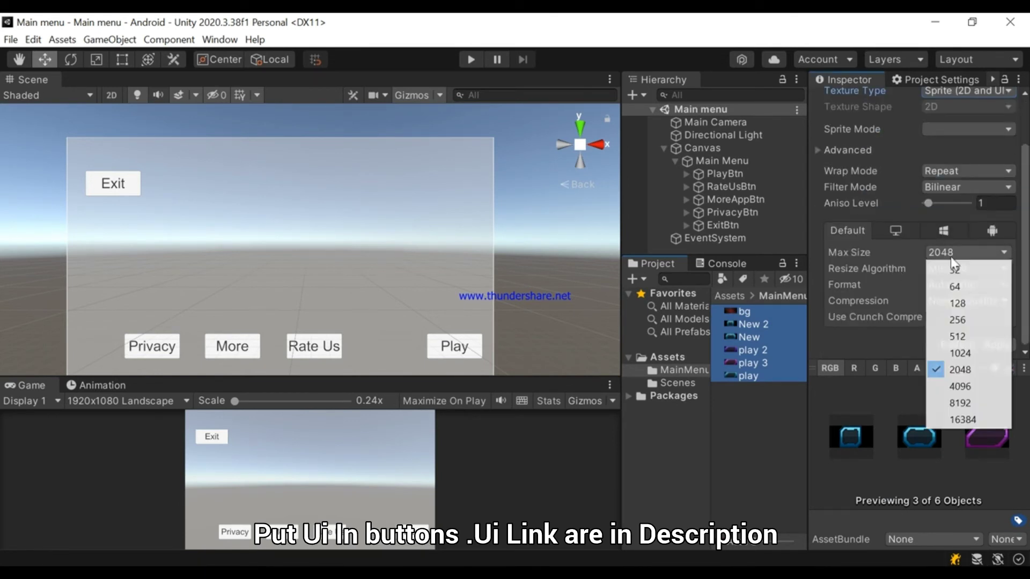
{"action": "left_click", "coordinate": [959, 338]}
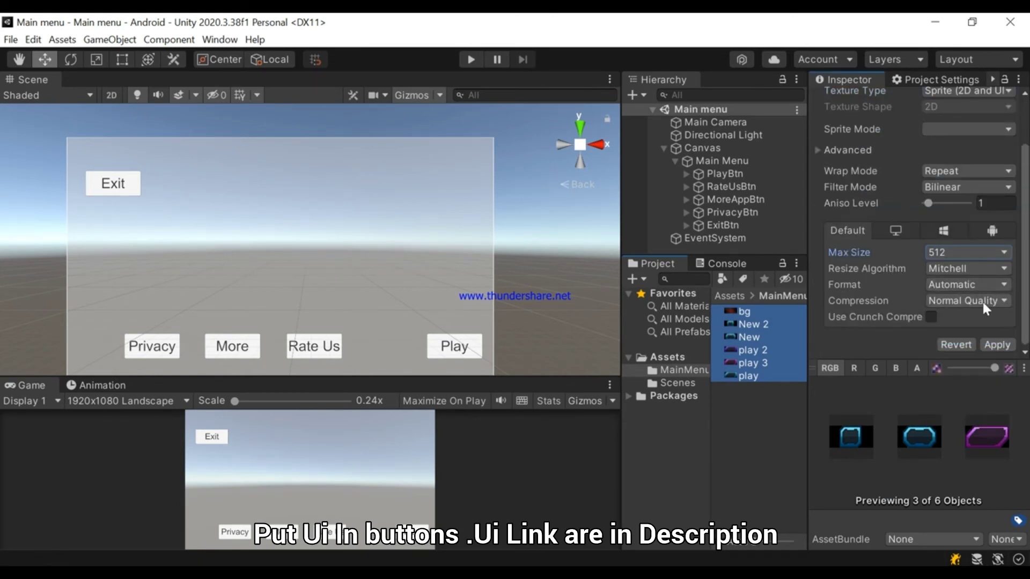
{"action": "left_click", "coordinate": [986, 285]}
{"action": "left_click", "coordinate": [982, 269]}
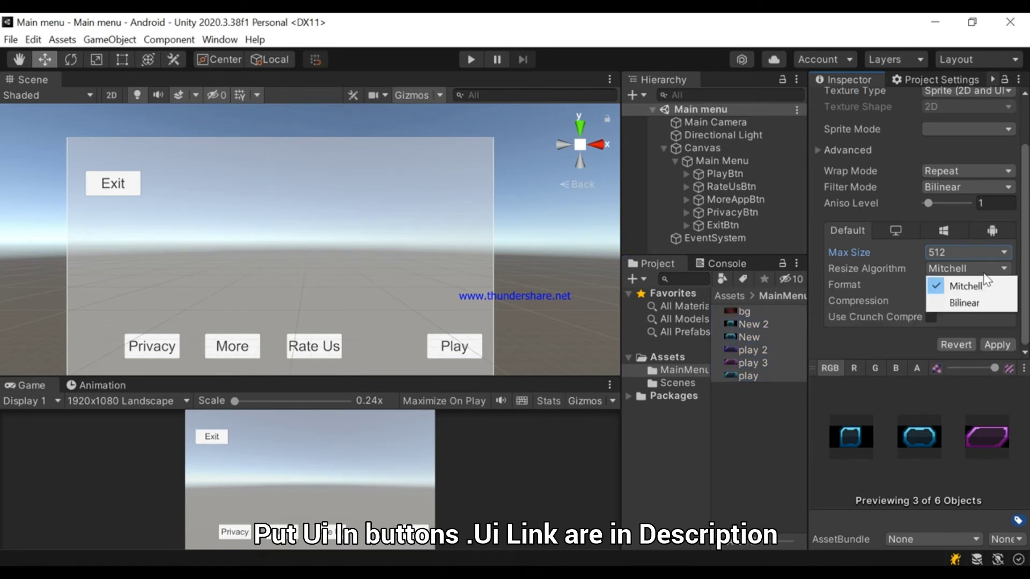
{"action": "left_click", "coordinate": [915, 336]}
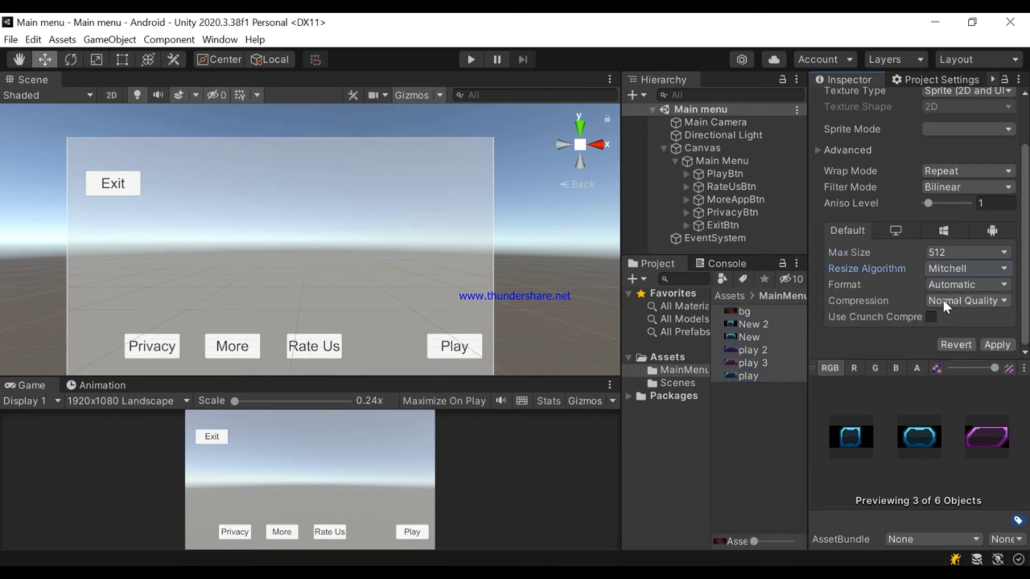
Override the six textures for Android with the RGB(A) Compressed ASTC 4x4 block format and apply the import settings
{"action": "left_click", "coordinate": [942, 299]}
{"action": "left_click", "coordinate": [955, 286]}
{"action": "left_click", "coordinate": [993, 230]}
{"action": "left_click", "coordinate": [993, 230]}
{"action": "left_click", "coordinate": [939, 252]}
{"action": "left_click", "coordinate": [962, 300]}
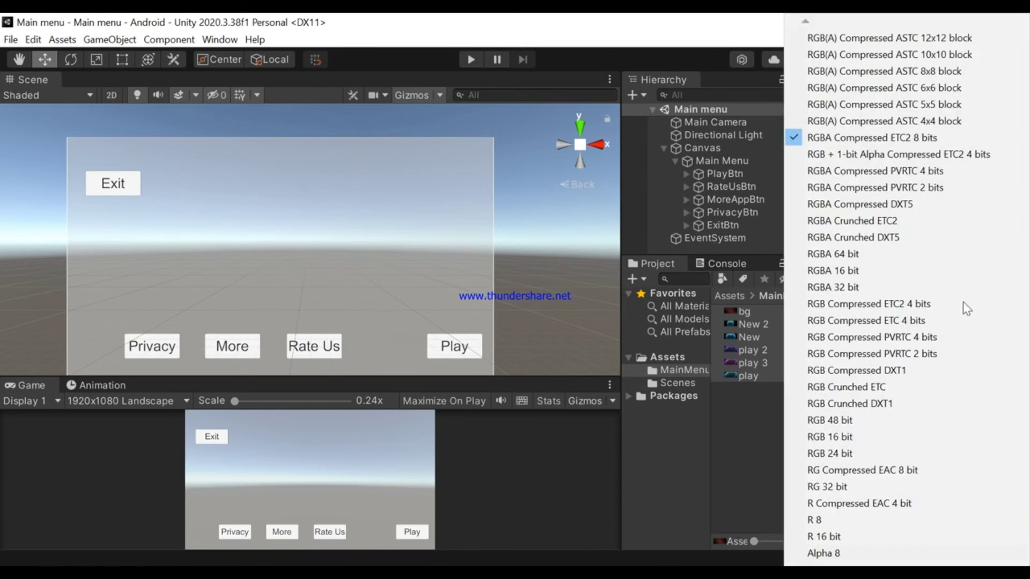
{"action": "left_click", "coordinate": [972, 127]}
{"action": "scroll", "coordinate": [999, 333], "scroll_direction": "down", "scroll_amount": 1}
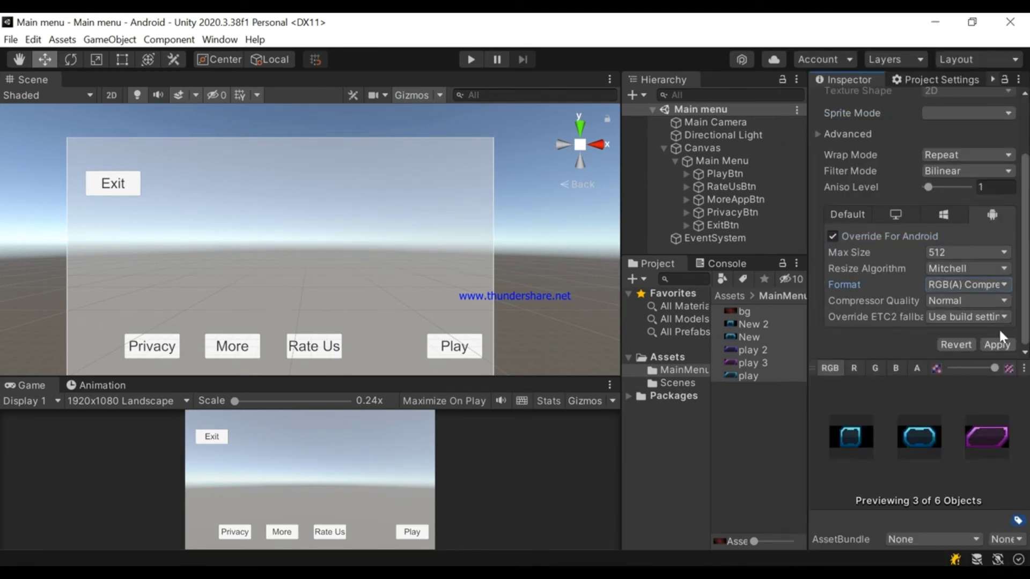
{"action": "left_click", "coordinate": [998, 343]}
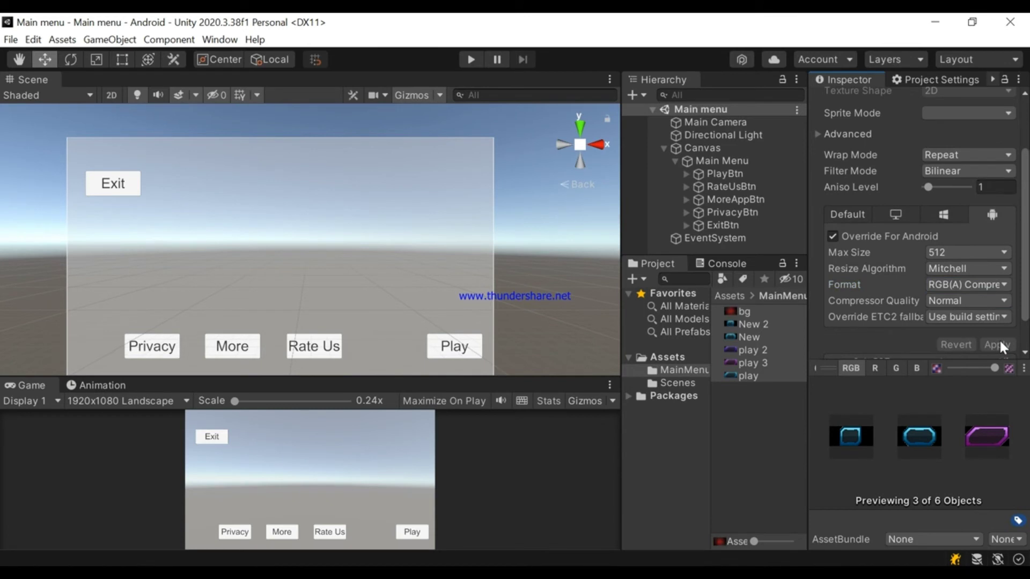
Assign the play sprite as PlayBtn's source image, with preserved aspect and native size
{"action": "left_click", "coordinate": [761, 323]}
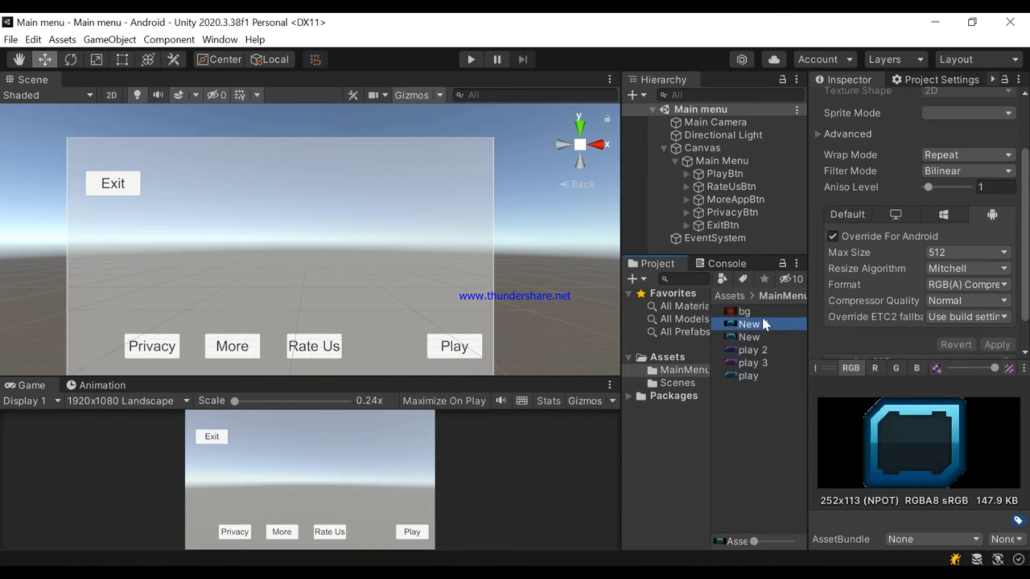
{"action": "left_click", "coordinate": [755, 338]}
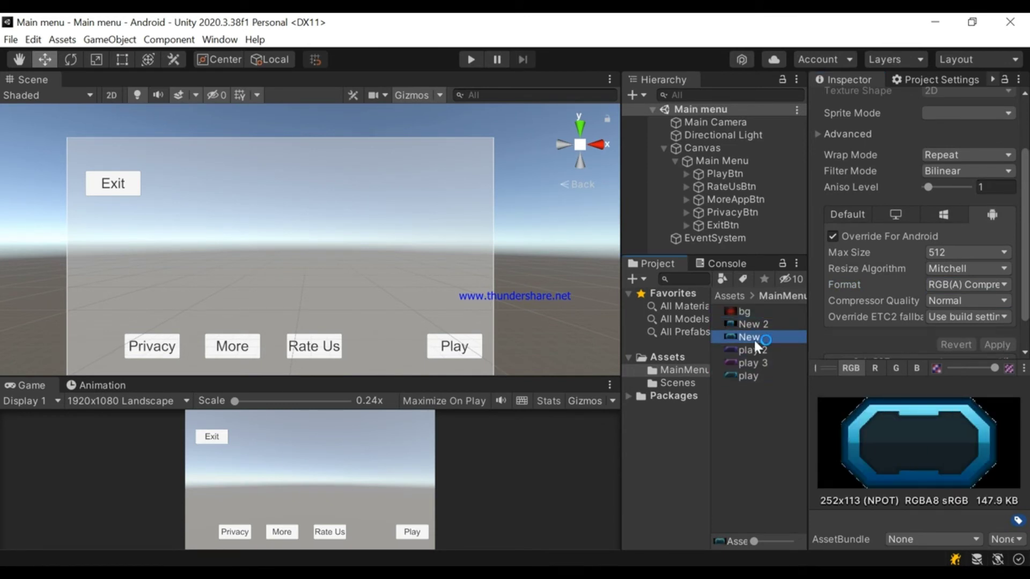
{"action": "left_click", "coordinate": [751, 172]}
{"action": "left_click_drag", "start_coordinate": [755, 374], "coordinate": [980, 223]}
{"action": "scroll", "coordinate": [982, 225], "scroll_direction": "down", "scroll_amount": 2}
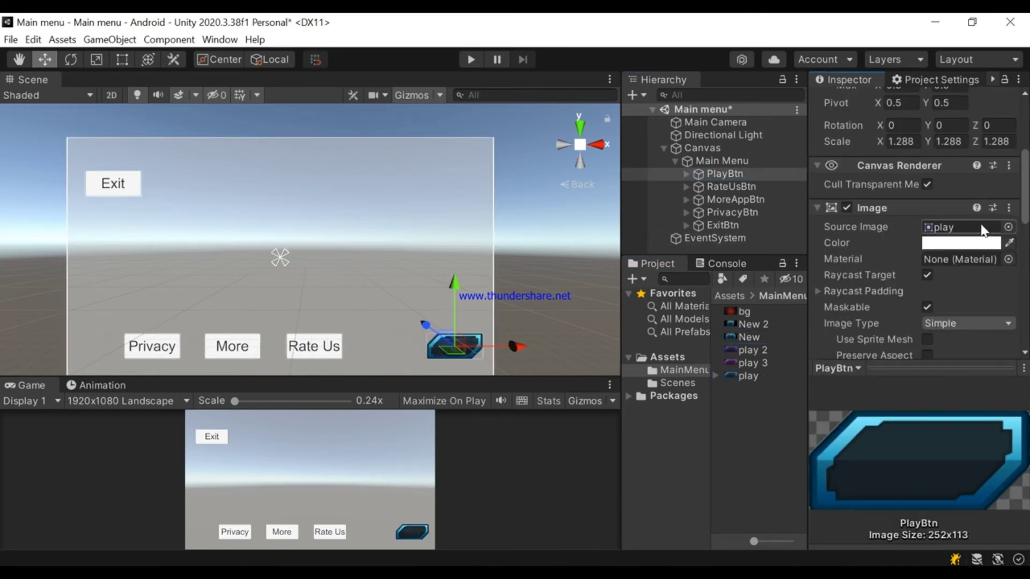
{"action": "scroll", "coordinate": [937, 332], "scroll_direction": "down", "scroll_amount": 3}
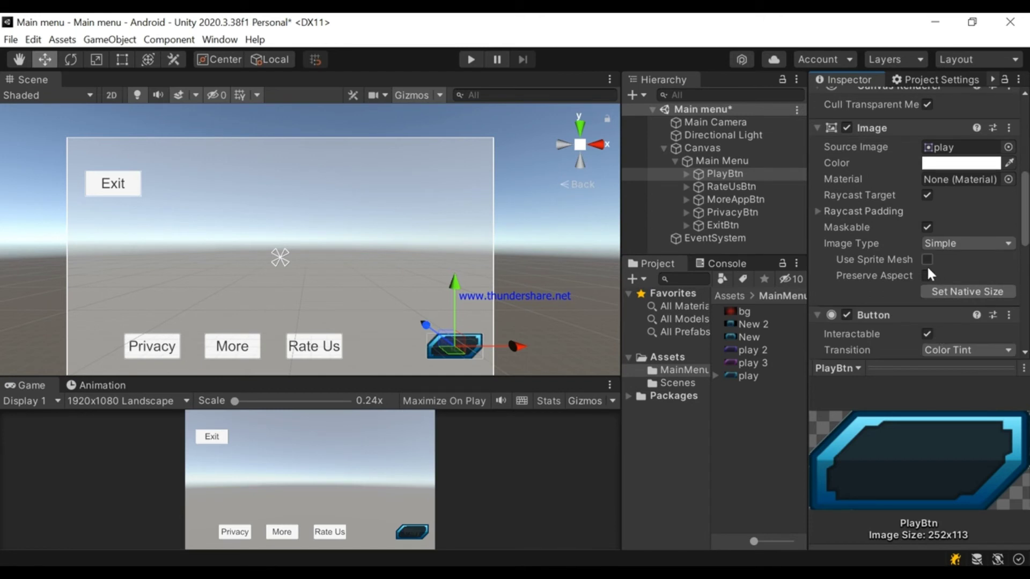
{"action": "left_click", "coordinate": [948, 290]}
Shift PlayBtn slightly left, enlarge it to a scale of about 1.468, and save the scene
{"action": "scroll", "coordinate": [451, 337], "scroll_direction": "up", "scroll_amount": 2}
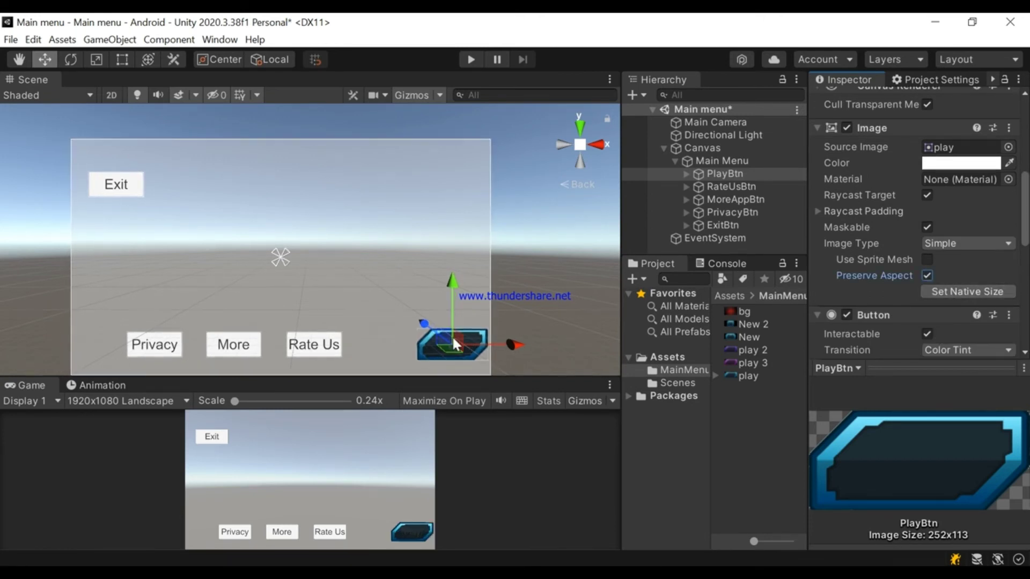
{"action": "scroll", "coordinate": [453, 339], "scroll_direction": "up", "scroll_amount": 2}
{"action": "key", "text": "q"}
{"action": "left_click_drag", "start_coordinate": [465, 280], "coordinate": [472, 244]}
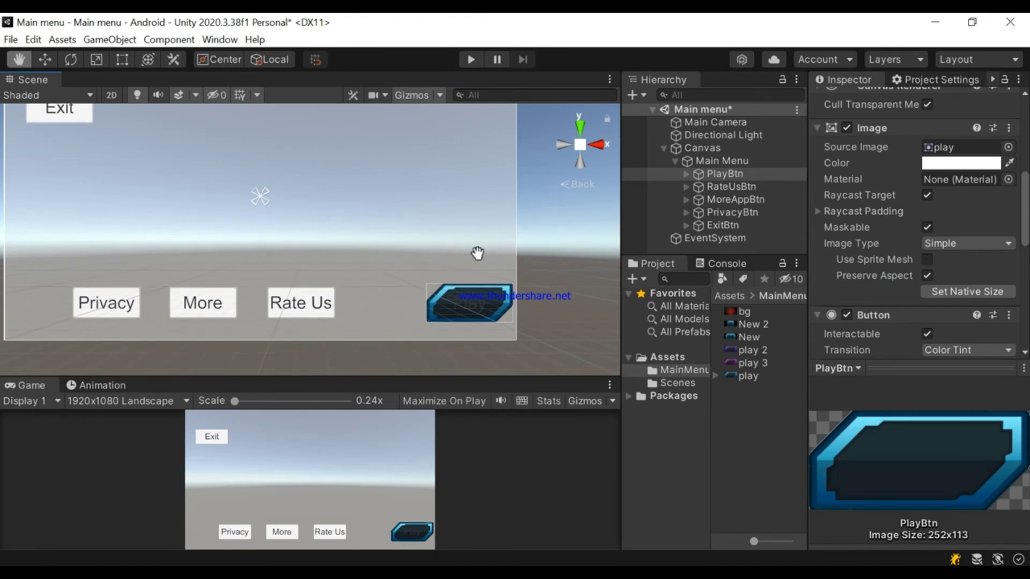
{"action": "key", "text": "w"}
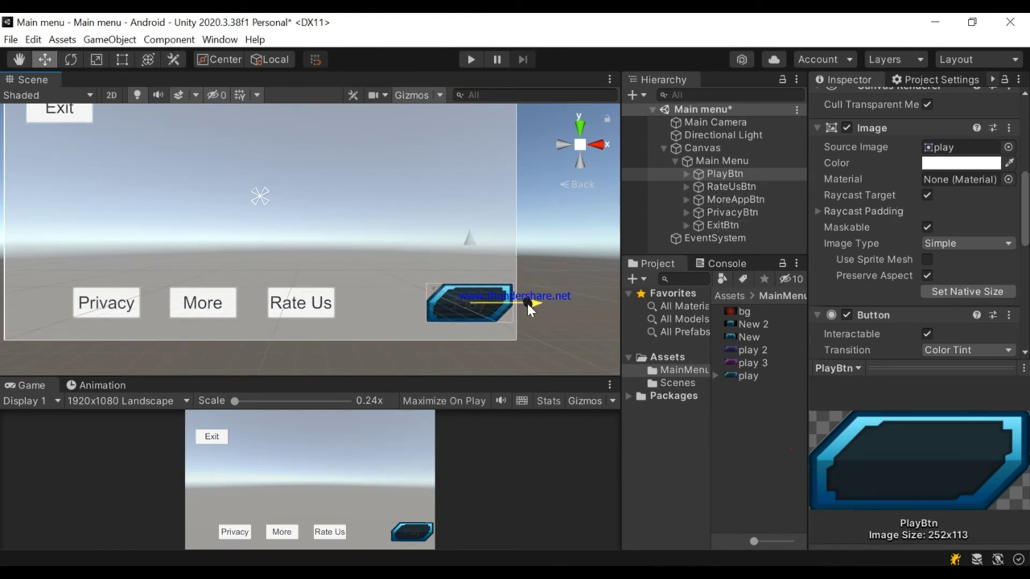
{"action": "mouse_move", "coordinate": [522, 306]}
{"action": "left_mouse_down"}
{"action": "mouse_move", "coordinate": [460, 302]}
{"action": "mouse_move", "coordinate": [508, 303]}
{"action": "left_mouse_up"}
{"action": "key", "text": "r"}
{"action": "key", "text": "w"}
{"action": "key", "text": "ctrl+s"}
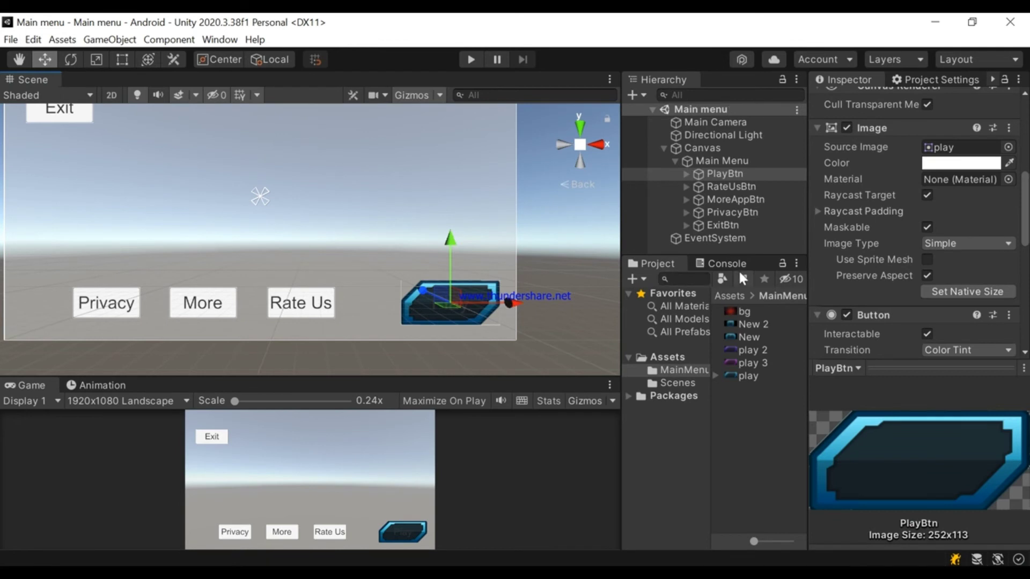
Change PlayBtn's label text color to white (FFFFFF) and collapse its children in the object tree
{"action": "left_click", "coordinate": [685, 173]}
{"action": "left_click", "coordinate": [719, 184]}
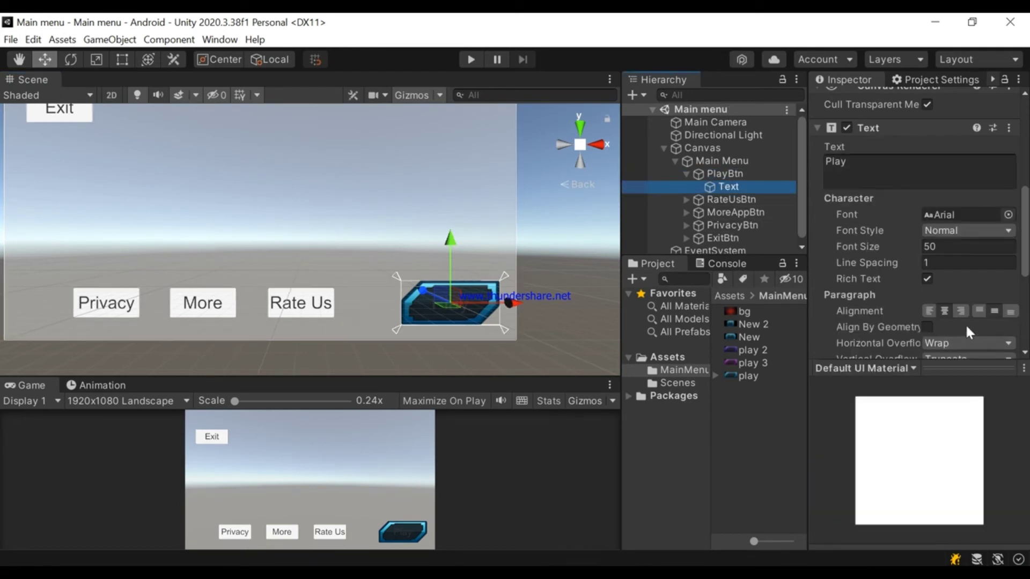
{"action": "scroll", "coordinate": [962, 247], "scroll_direction": "down", "scroll_amount": 4}
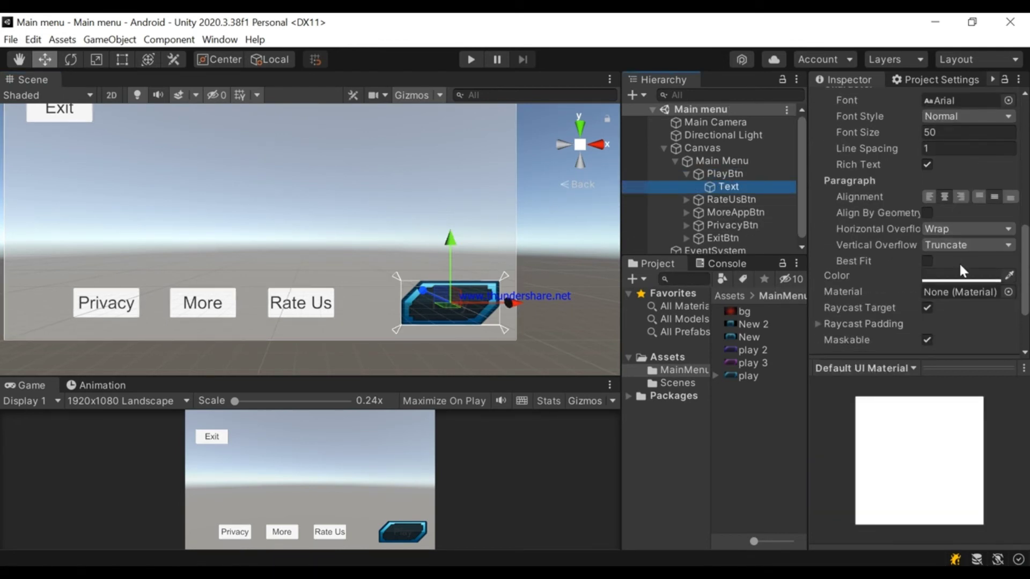
{"action": "left_click", "coordinate": [958, 269]}
{"action": "left_click", "coordinate": [942, 301]}
{"action": "left_click_drag", "start_coordinate": [916, 298], "coordinate": [784, 237]}
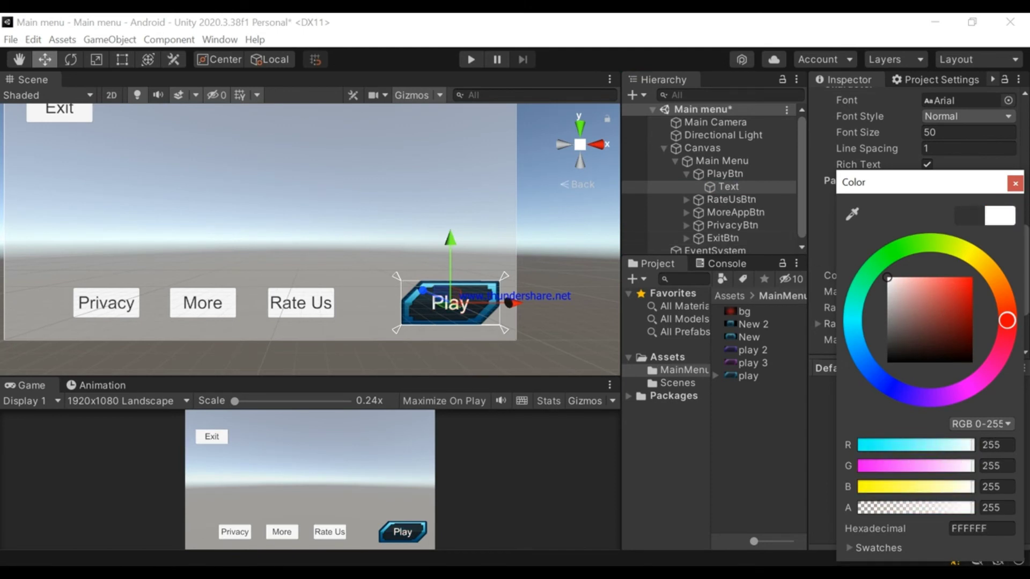
{"action": "left_click", "coordinate": [1015, 183]}
{"action": "left_click", "coordinate": [687, 173]}
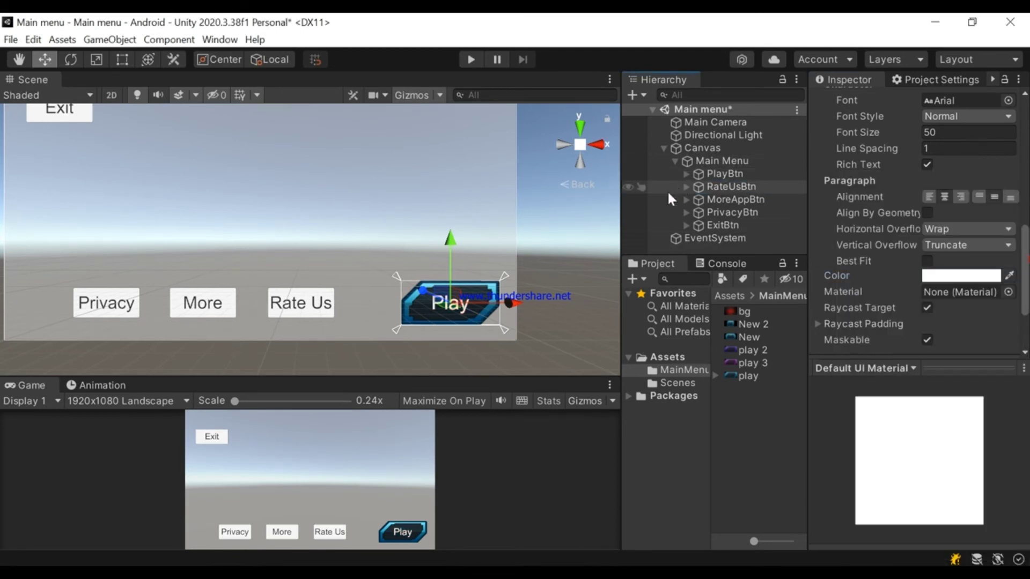
Assign the play sprite as RateUsBtn's source image, with preserved aspect and native size
{"action": "left_click", "coordinate": [736, 182]}
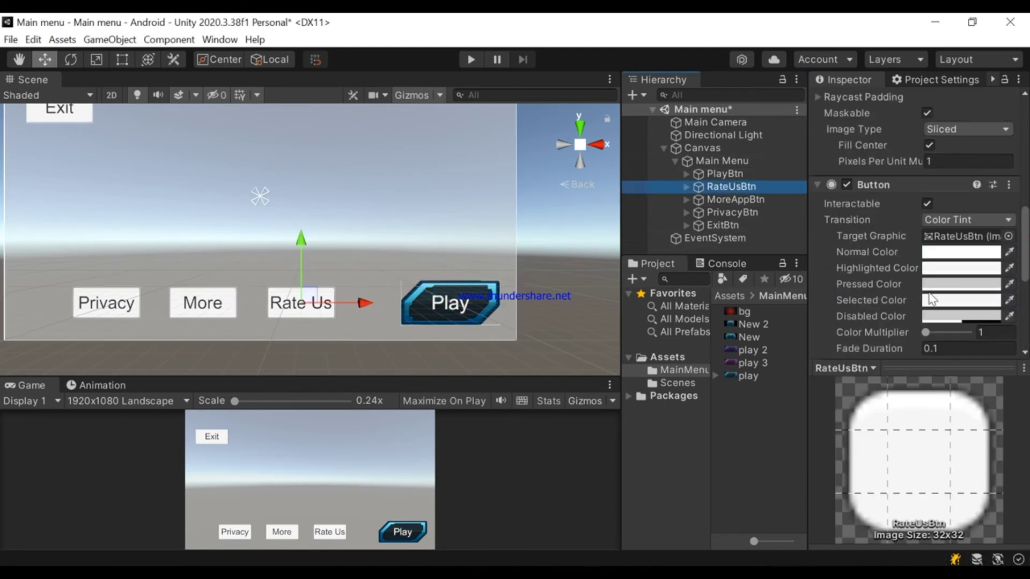
{"action": "scroll", "coordinate": [996, 339], "scroll_direction": "down", "scroll_amount": 3}
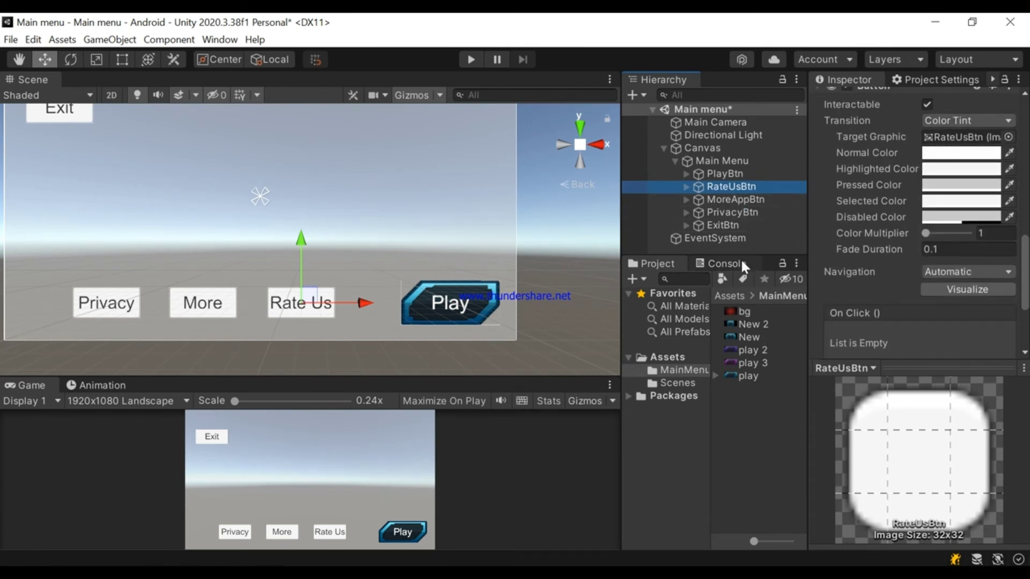
{"action": "left_click", "coordinate": [759, 174]}
{"action": "scroll", "coordinate": [993, 182], "scroll_direction": "up", "scroll_amount": 6}
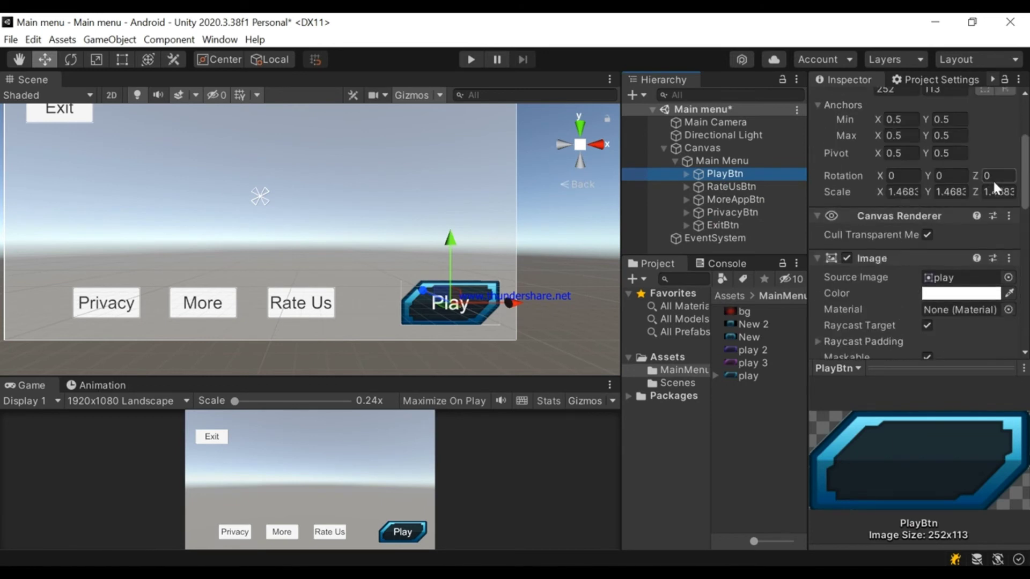
{"action": "scroll", "coordinate": [992, 180], "scroll_direction": "down", "scroll_amount": 4}
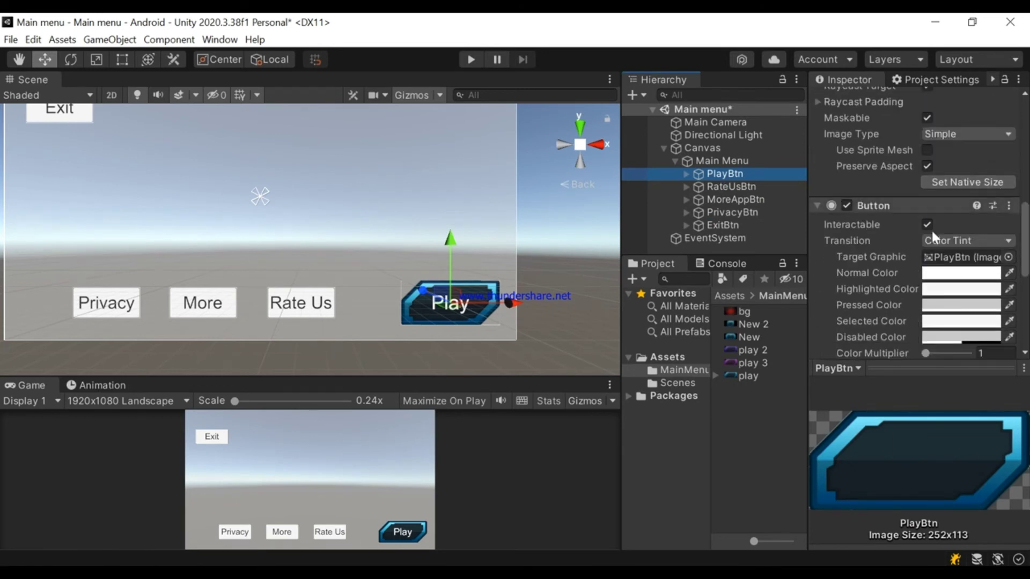
{"action": "left_click", "coordinate": [762, 187]}
{"action": "left_click_drag", "start_coordinate": [744, 375], "coordinate": [960, 183]}
{"action": "left_click", "coordinate": [927, 311]}
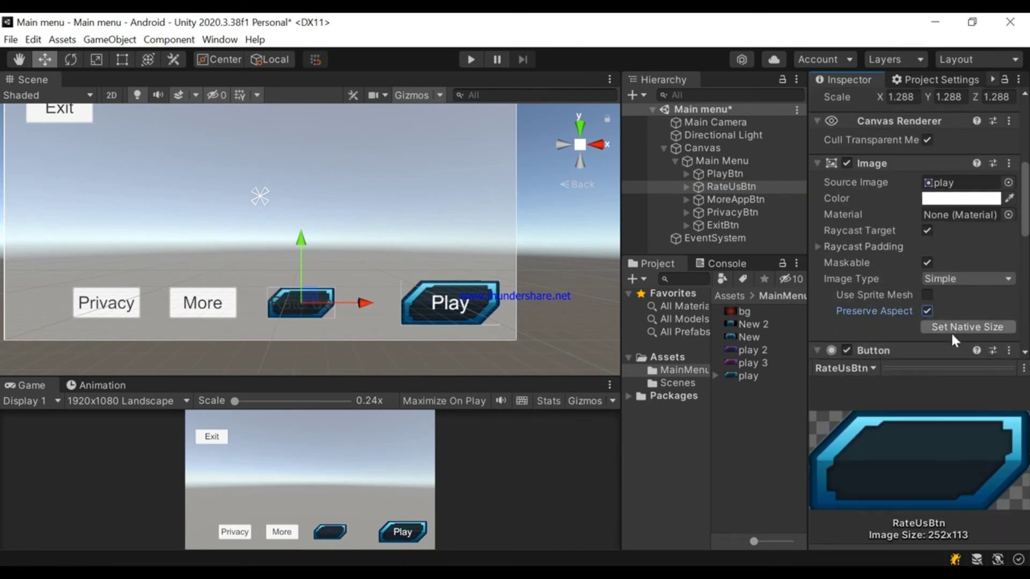
{"action": "left_click", "coordinate": [953, 328]}
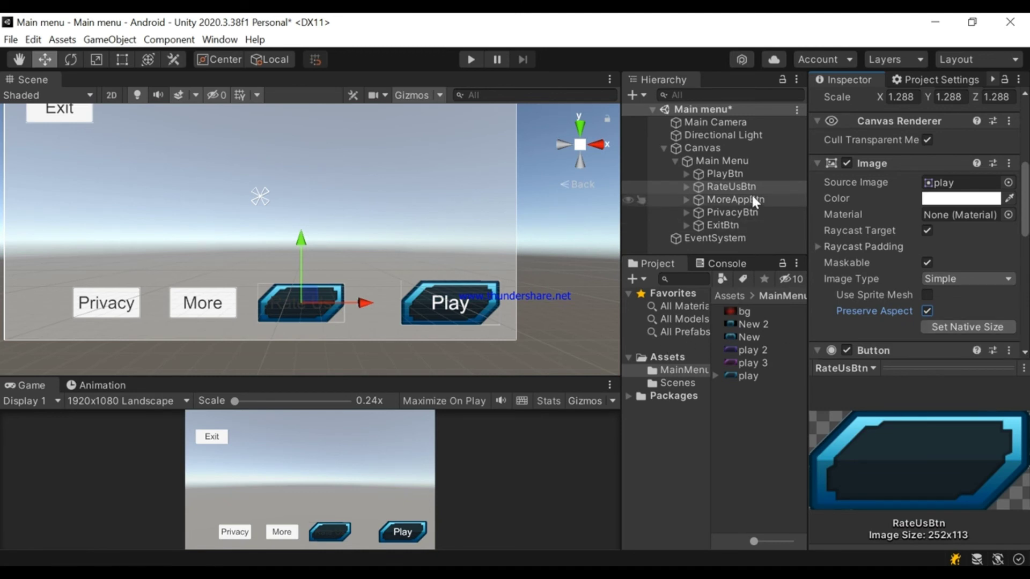
Assign the play sprite as MoreAppBtn's source image, with preserved aspect and native size
{"action": "left_click", "coordinate": [724, 200]}
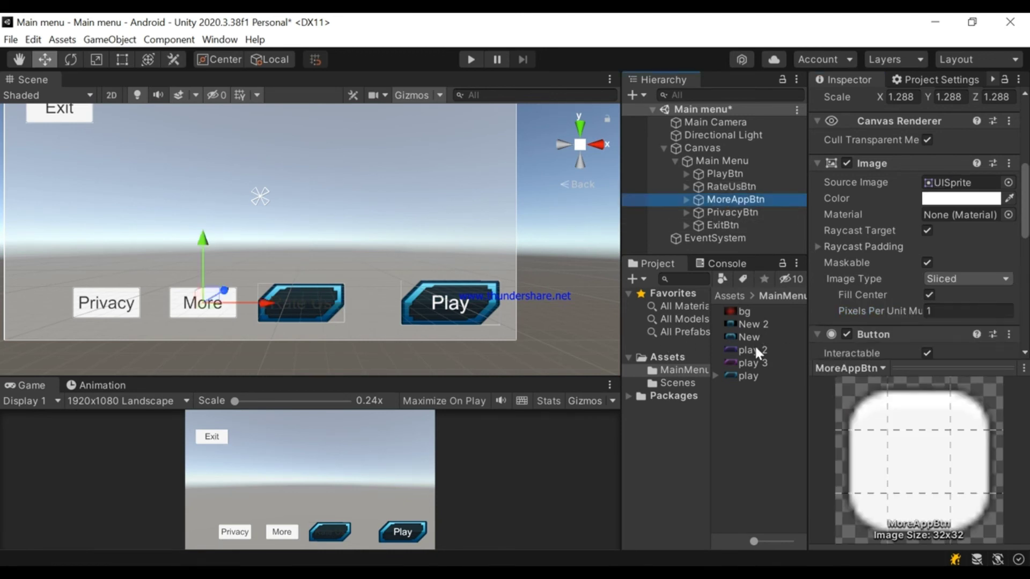
{"action": "left_click_drag", "start_coordinate": [749, 375], "coordinate": [960, 183]}
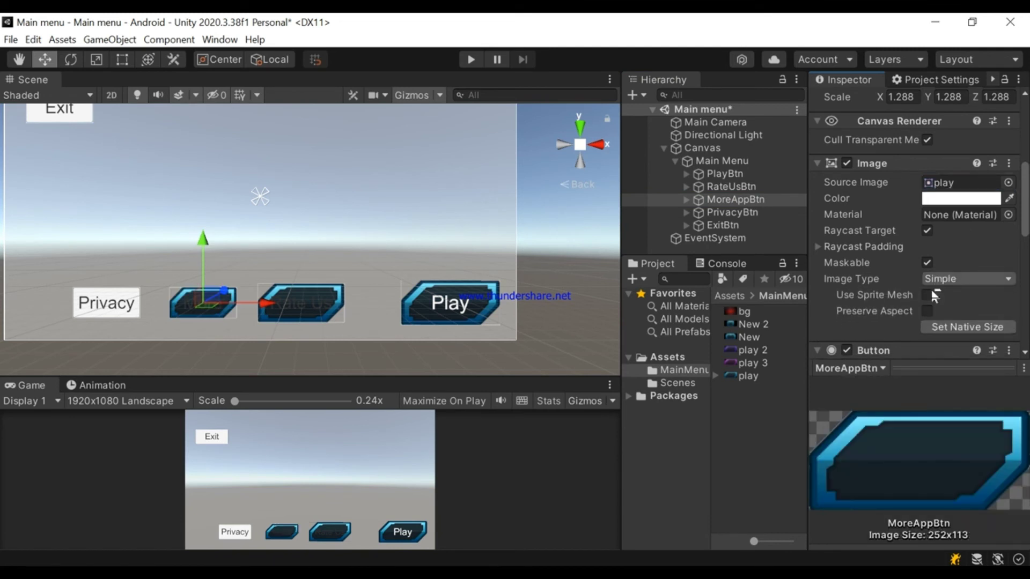
{"action": "left_click", "coordinate": [924, 311]}
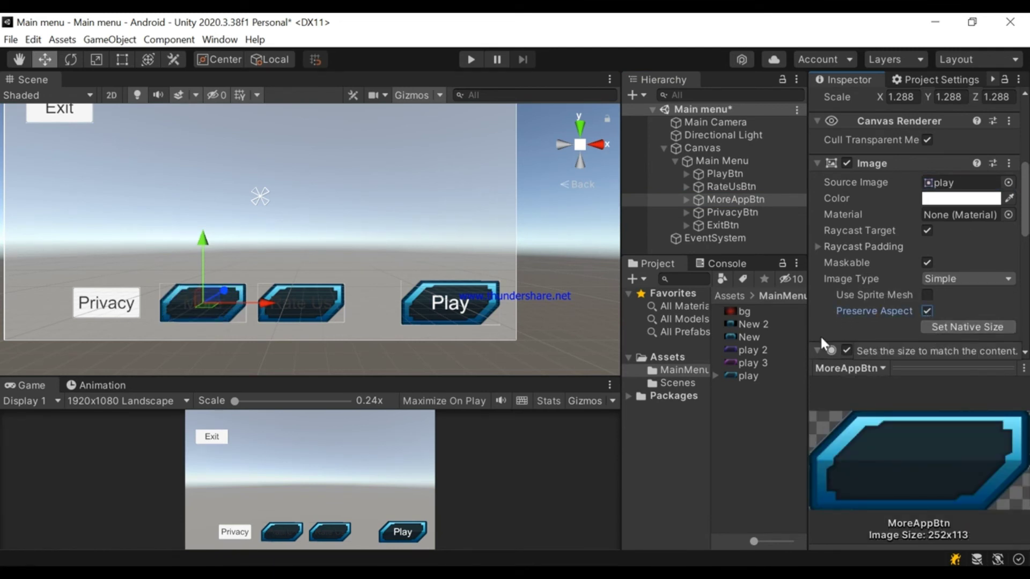
Assign the play sprite as PrivacyBtn's source image, with preserved aspect and native size
{"action": "left_click", "coordinate": [740, 213]}
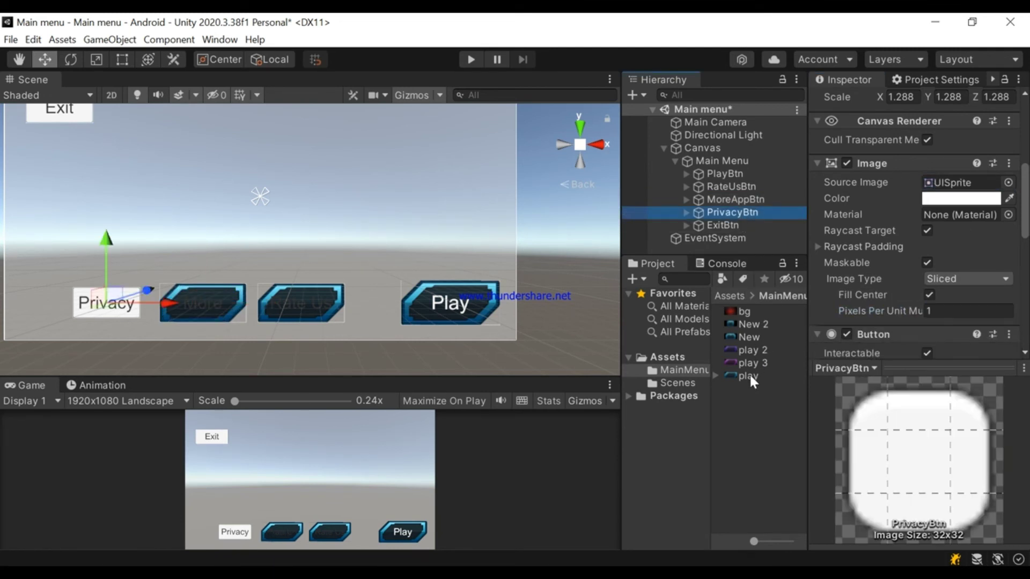
{"action": "left_click_drag", "start_coordinate": [749, 374], "coordinate": [957, 347]}
{"action": "scroll", "coordinate": [957, 350], "scroll_direction": "down", "scroll_amount": 1}
{"action": "left_click", "coordinate": [927, 316]}
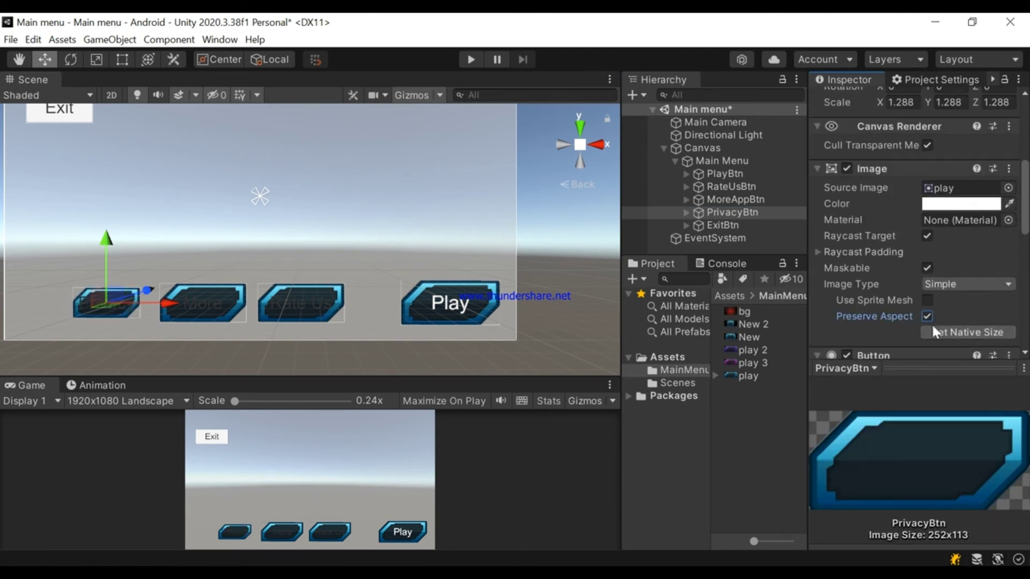
{"action": "left_click", "coordinate": [933, 332]}
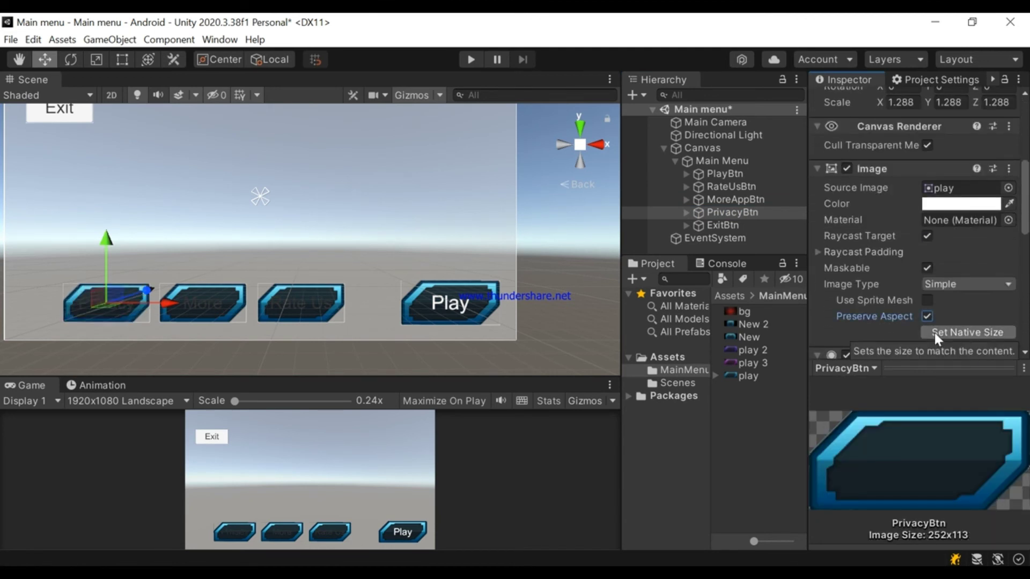
Set the text color of the RateUsBtn, MoreAppBtn, PrivacyBtn and ExitBtn labels together to white (FFFFFF)
{"action": "left_click", "coordinate": [686, 186]}
{"action": "left_click", "coordinate": [687, 200]}
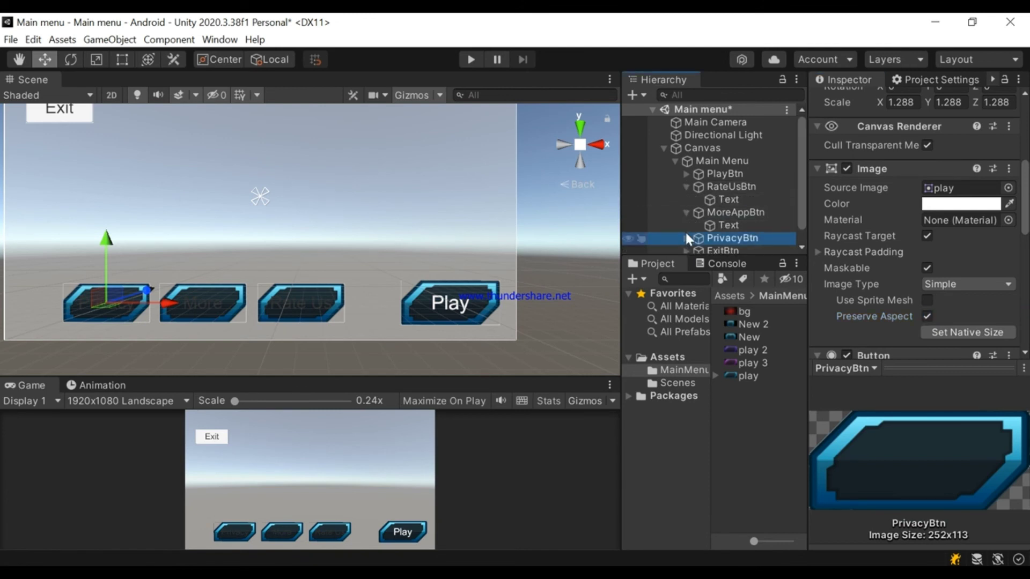
{"action": "left_click", "coordinate": [686, 237]}
{"action": "left_click", "coordinate": [686, 235]}
{"action": "left_click", "coordinate": [732, 170]}
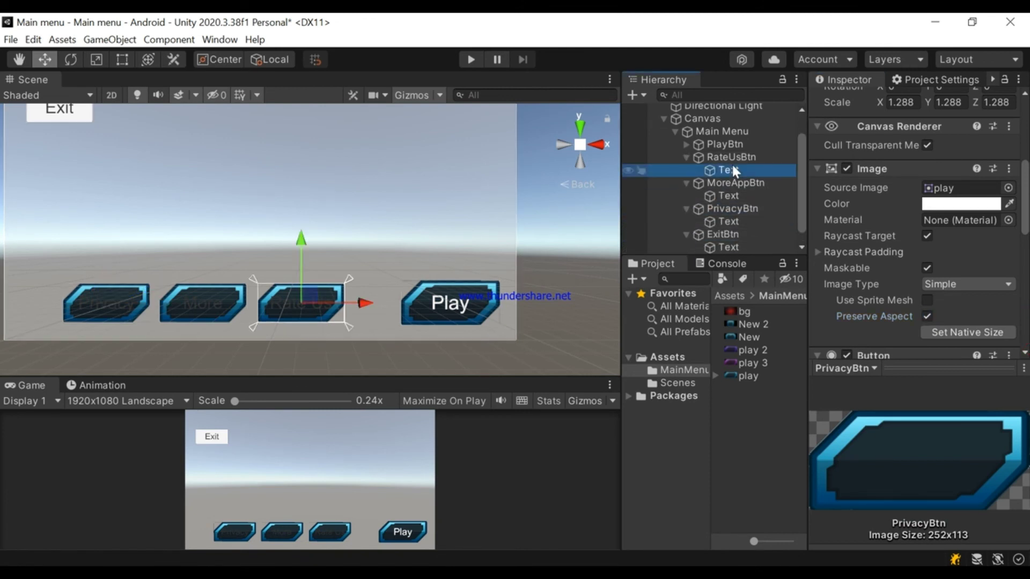
{"action": "left_click", "coordinate": [730, 195], "text": "ctrl"}
{"action": "left_click", "coordinate": [729, 221], "text": "ctrl"}
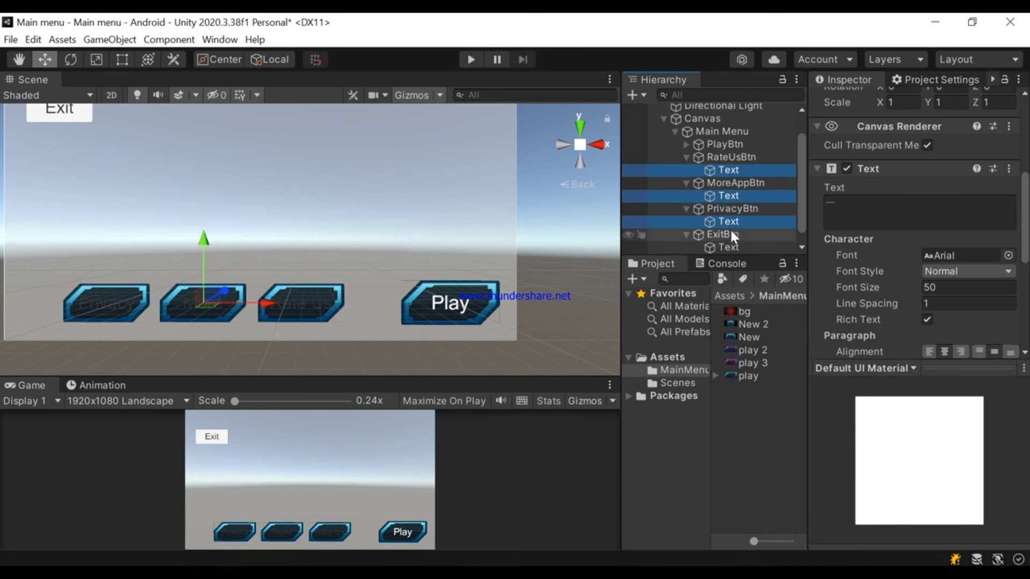
{"action": "left_click", "coordinate": [730, 246], "text": "ctrl"}
{"action": "scroll", "coordinate": [904, 262], "scroll_direction": "down", "scroll_amount": 5}
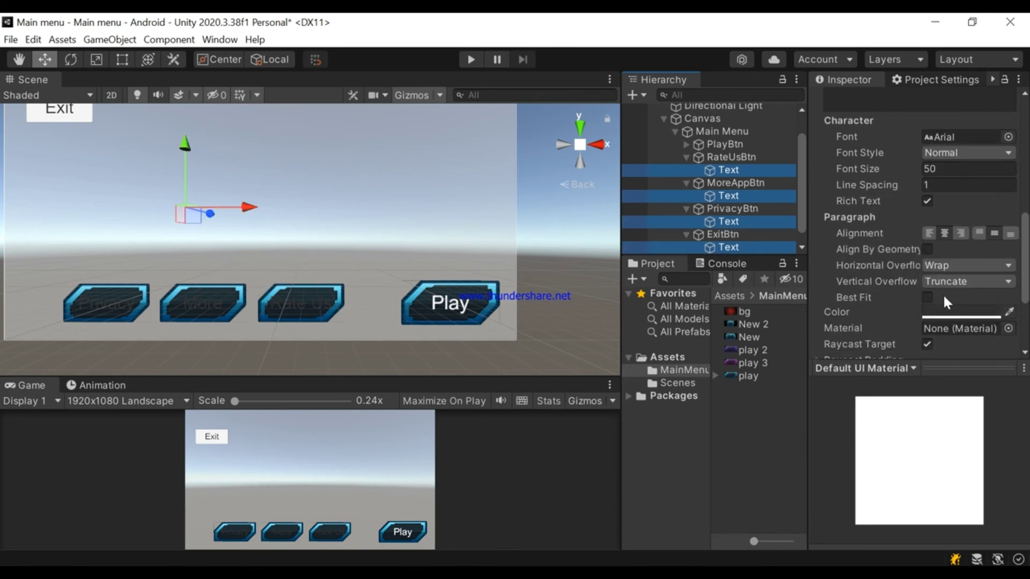
{"action": "left_click", "coordinate": [945, 310]}
{"action": "left_click_drag", "start_coordinate": [945, 310], "coordinate": [830, 239]}
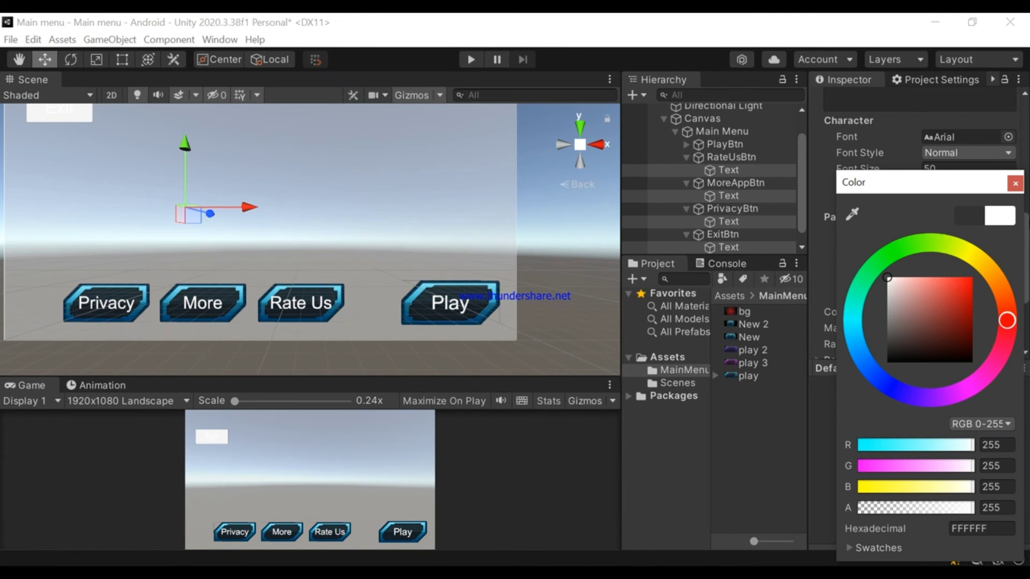
{"action": "left_click", "coordinate": [1014, 184]}
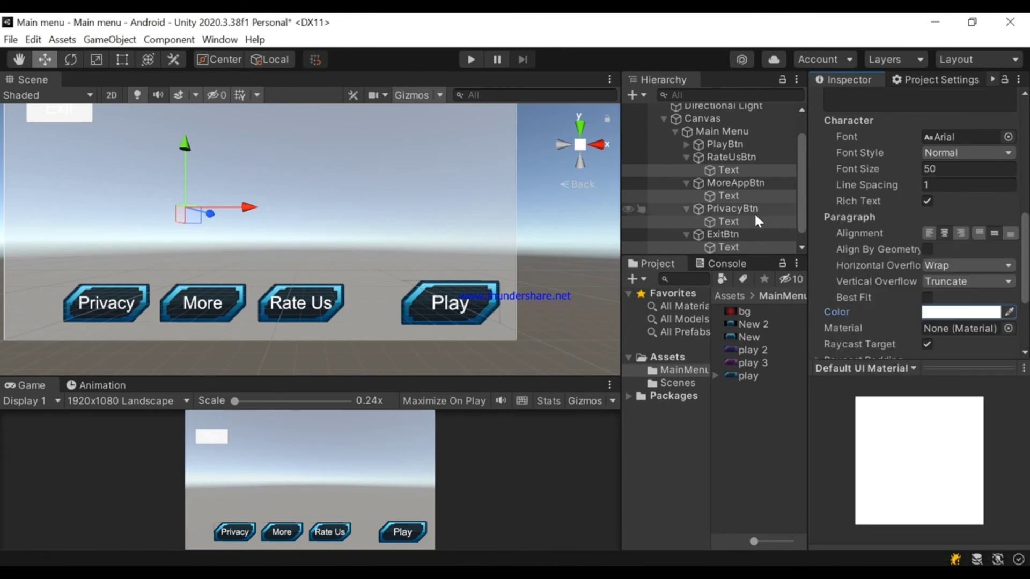
Shorten RateUsBtn's label text to "Rate" and save the scene
{"action": "left_click", "coordinate": [729, 168]}
{"action": "scroll", "coordinate": [886, 248], "scroll_direction": "up", "scroll_amount": 1}
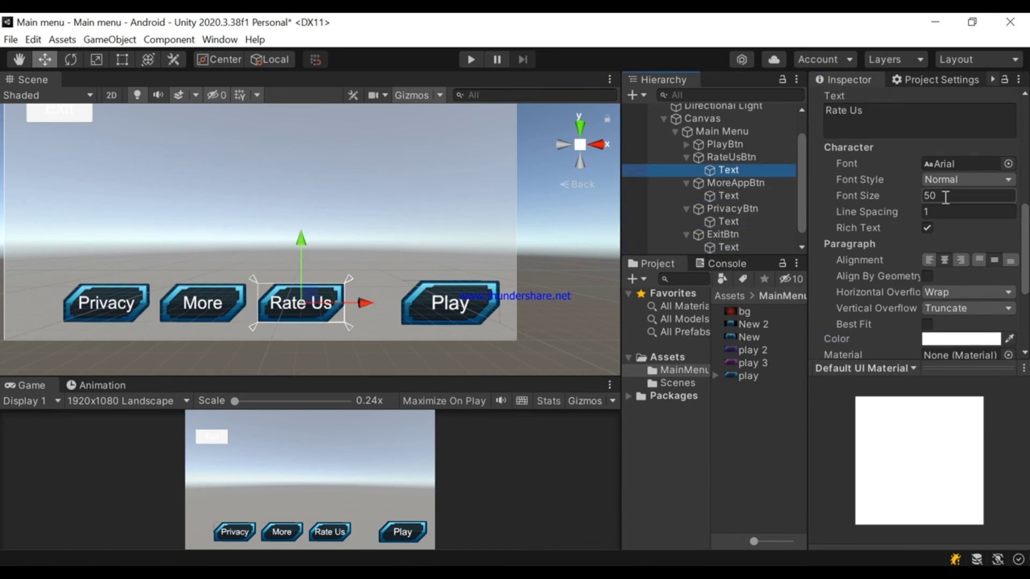
{"action": "left_click", "coordinate": [893, 115]}
{"action": "key", "text": "BackSpace"}
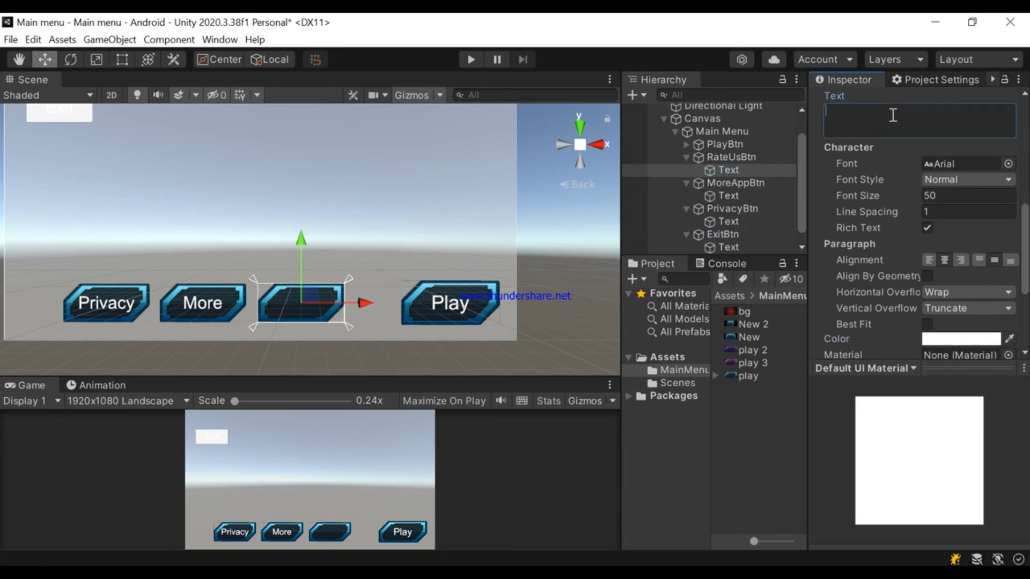
{"action": "key", "text": "ctrl+z"}
{"action": "key", "text": "BackSpace"}
{"action": "key", "text": "BackSpace"}
{"action": "key", "text": "BackSpace"}
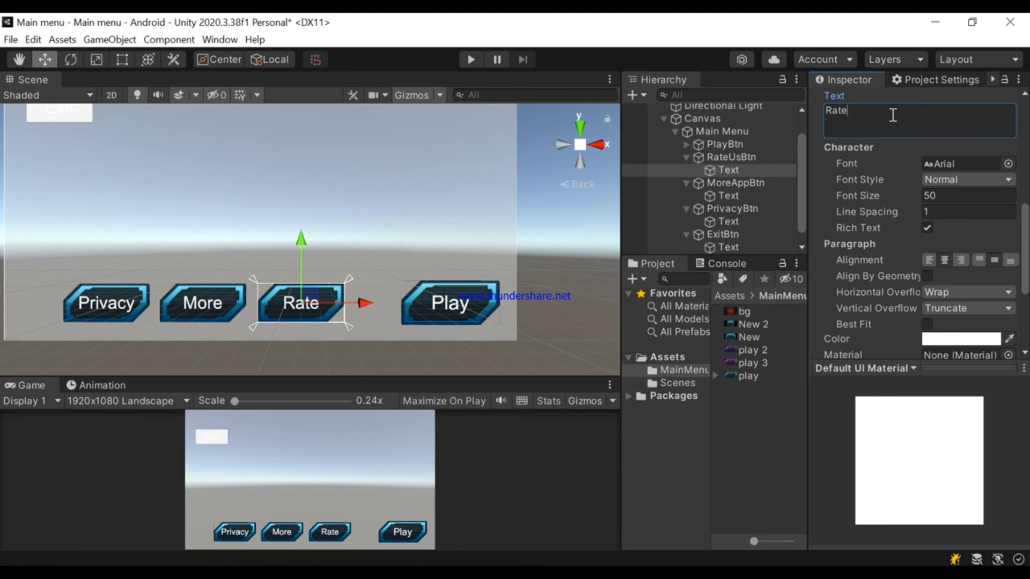
{"action": "key", "text": "ctrl+s"}
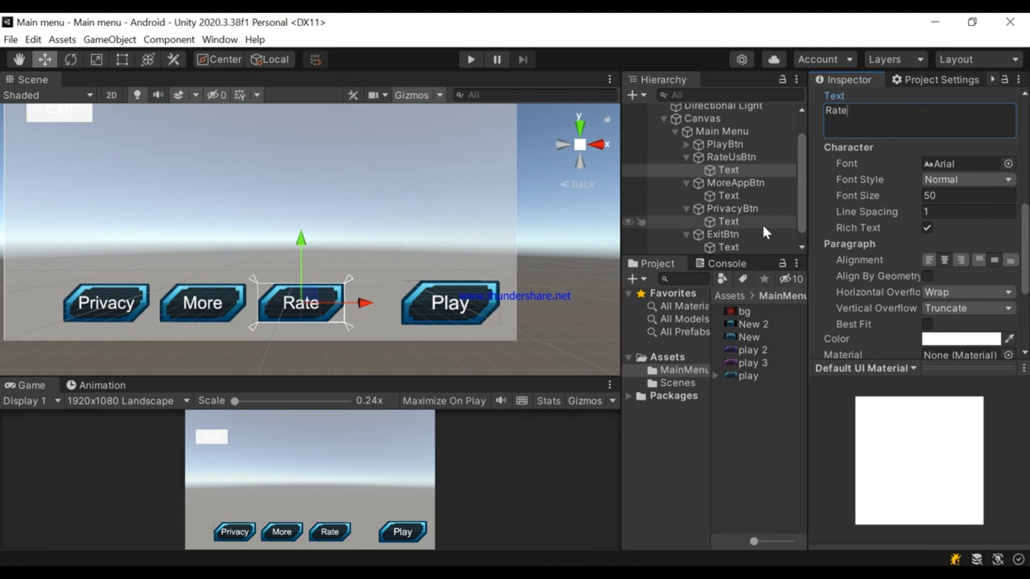
Assign the play sprite as ExitBtn's source image, with preserved aspect and native size
{"action": "scroll", "coordinate": [498, 241], "scroll_direction": "down", "scroll_amount": 1}
{"action": "scroll", "coordinate": [498, 241], "scroll_direction": "down", "scroll_amount": 1}
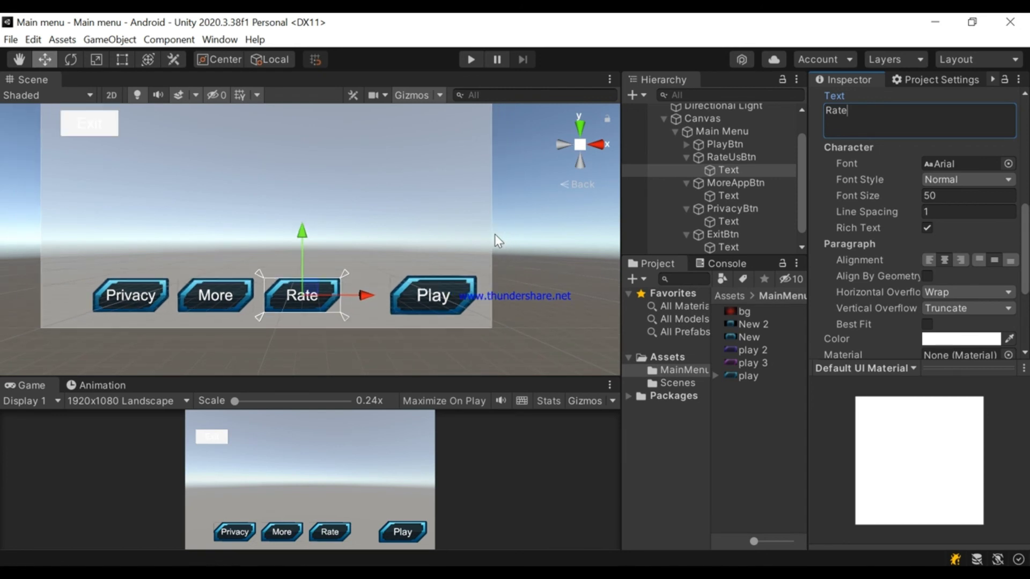
{"action": "scroll", "coordinate": [759, 202], "scroll_direction": "down", "scroll_amount": 1}
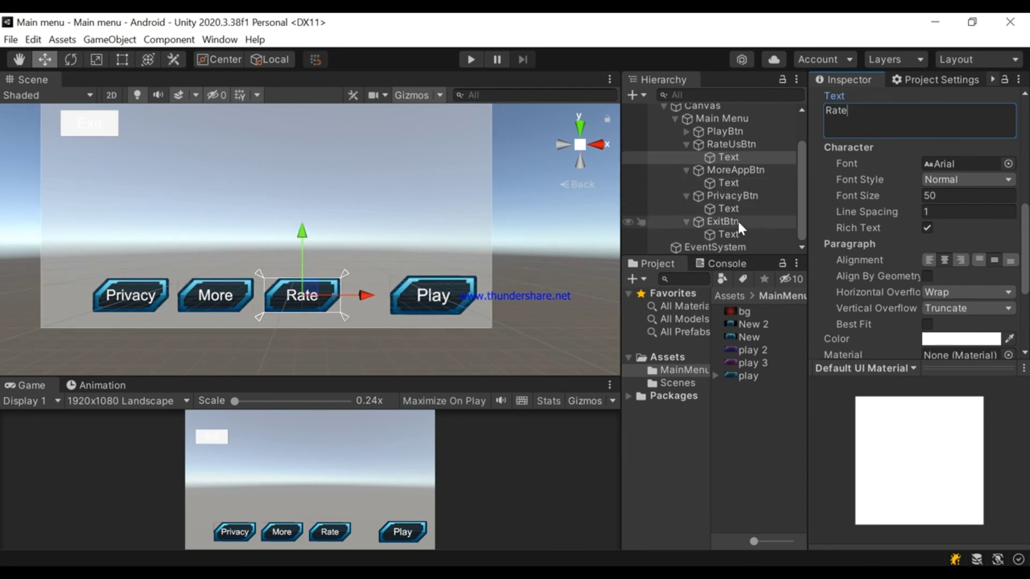
{"action": "left_click", "coordinate": [746, 222]}
{"action": "left_click_drag", "start_coordinate": [755, 376], "coordinate": [931, 287]}
{"action": "scroll", "coordinate": [932, 287], "scroll_direction": "down", "scroll_amount": 3}
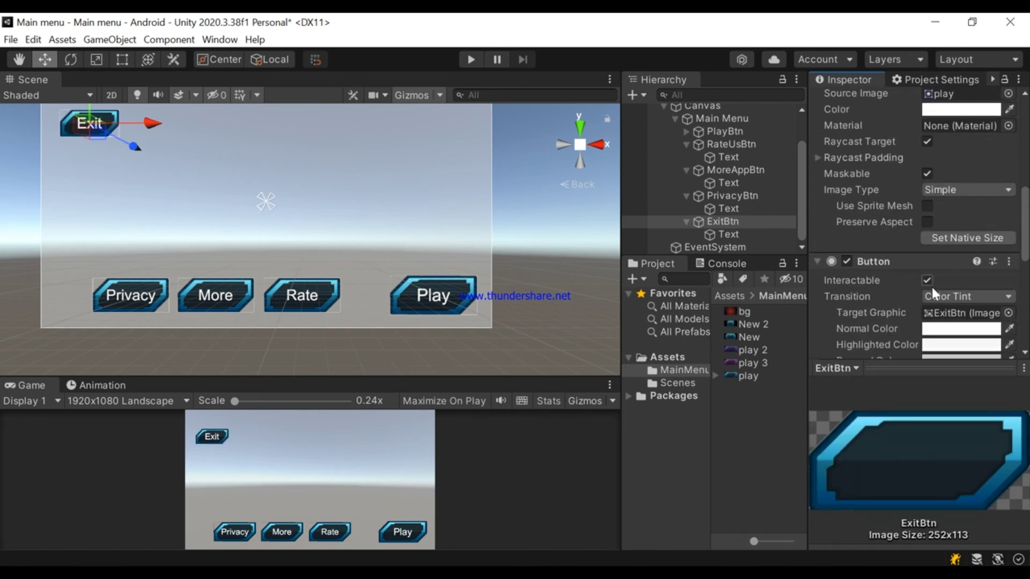
{"action": "left_click", "coordinate": [928, 223]}
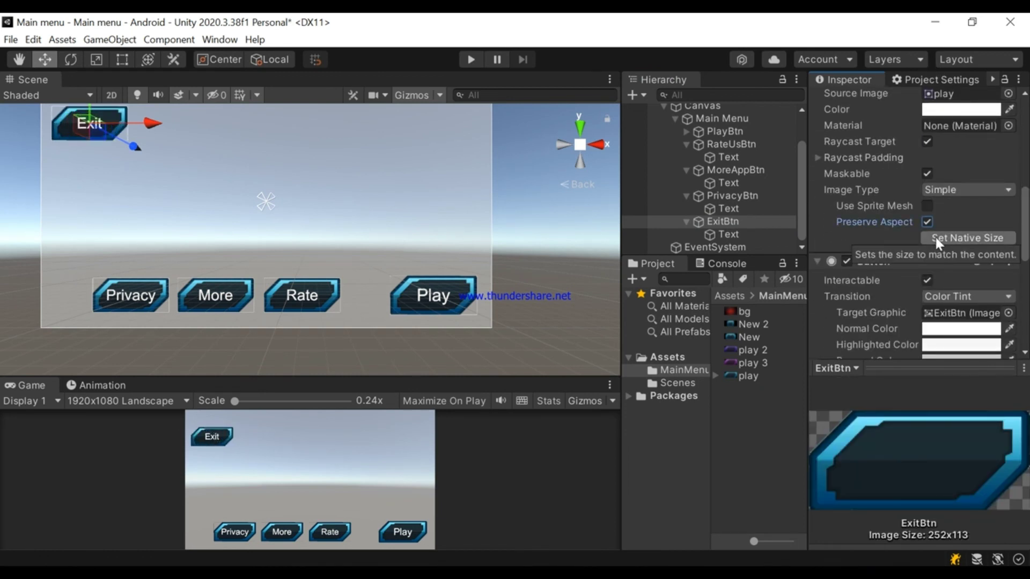
Scale ExitBtn down uniformly to about 0.906 and save the scene
{"action": "left_click", "coordinate": [726, 234]}
{"action": "left_click", "coordinate": [729, 222]}
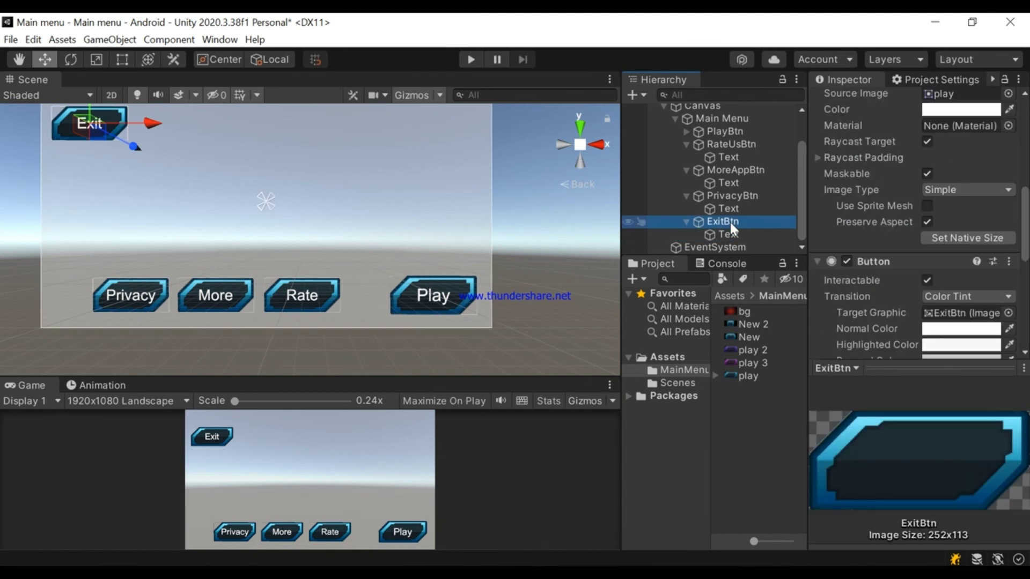
{"action": "key", "text": "r"}
{"action": "left_click_drag", "start_coordinate": [84, 123], "coordinate": [107, 153]}
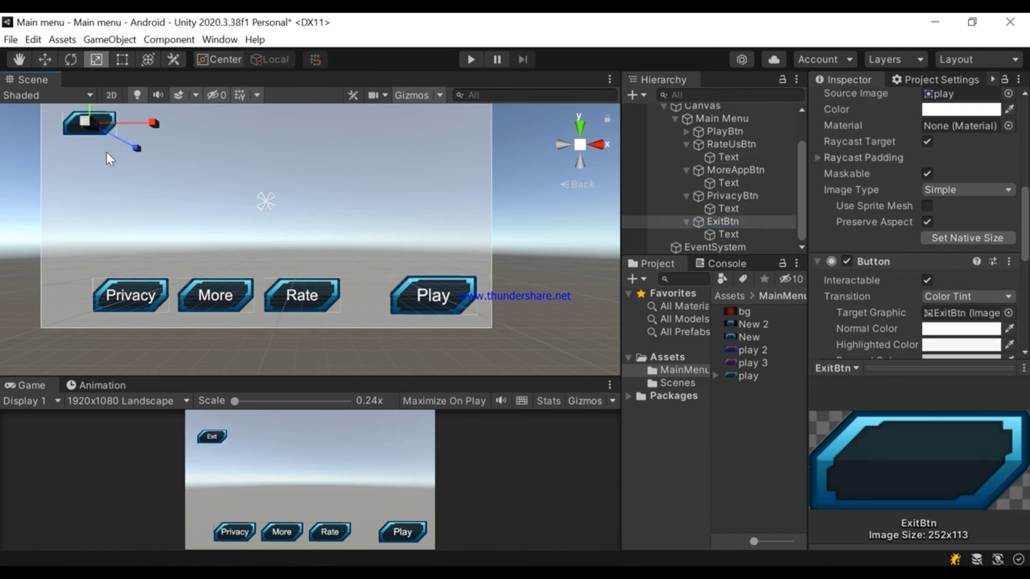
{"action": "key", "text": "ctrl+s"}
Assign the bg sprite as the Main Menu panel's source image and make its color fully opaque with alpha 255
{"action": "scroll", "coordinate": [289, 231], "scroll_direction": "down", "scroll_amount": 3}
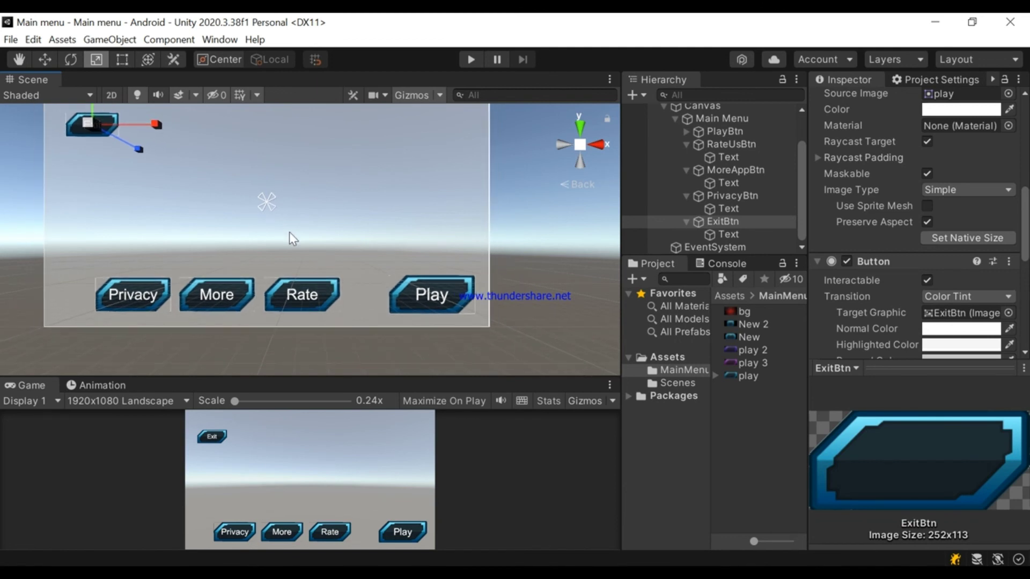
{"action": "scroll", "coordinate": [289, 231], "scroll_direction": "down", "scroll_amount": 2}
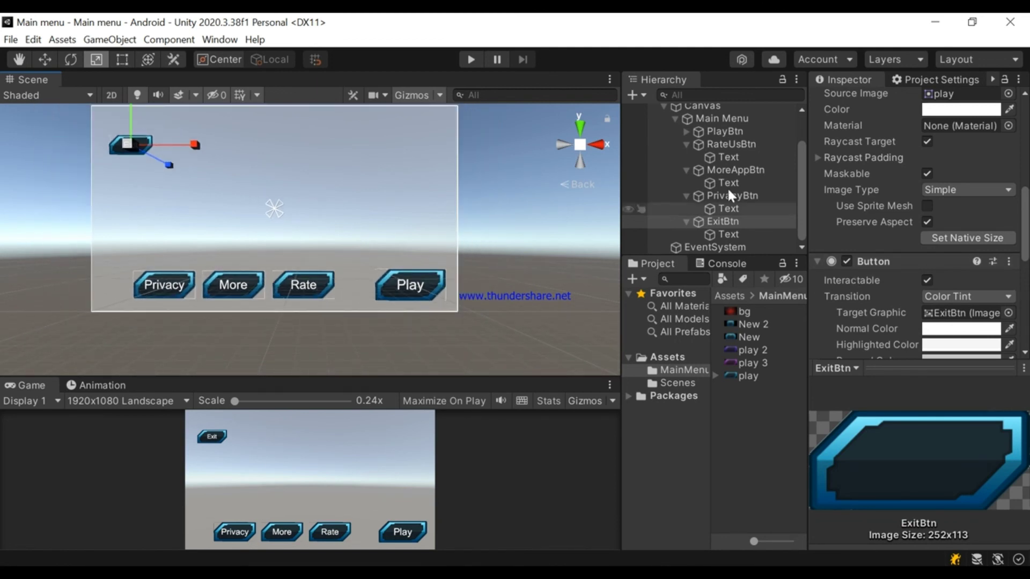
{"action": "left_click", "coordinate": [730, 118]}
{"action": "scroll", "coordinate": [916, 294], "scroll_direction": "up", "scroll_amount": 1}
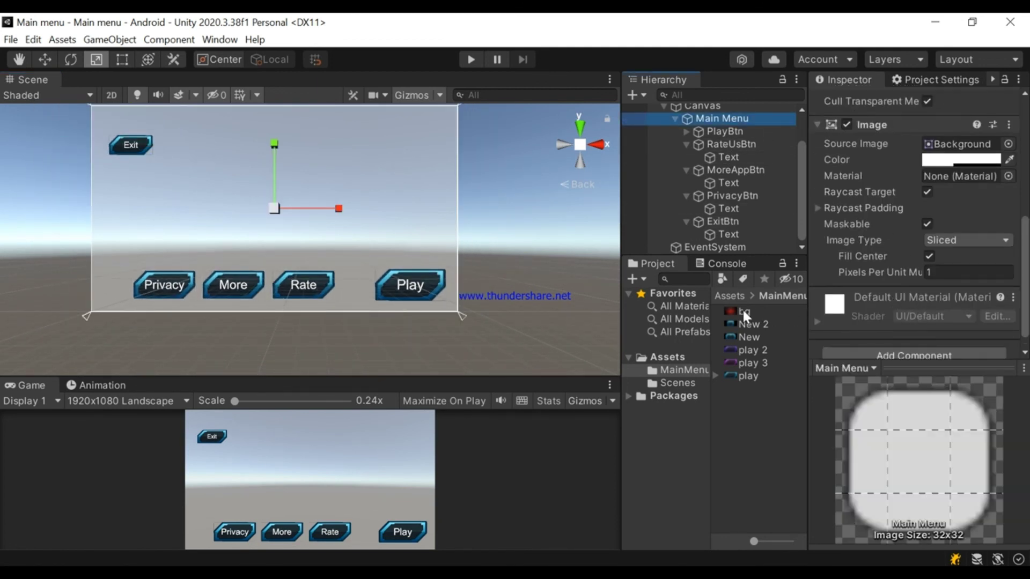
{"action": "left_click_drag", "start_coordinate": [744, 310], "coordinate": [960, 143]}
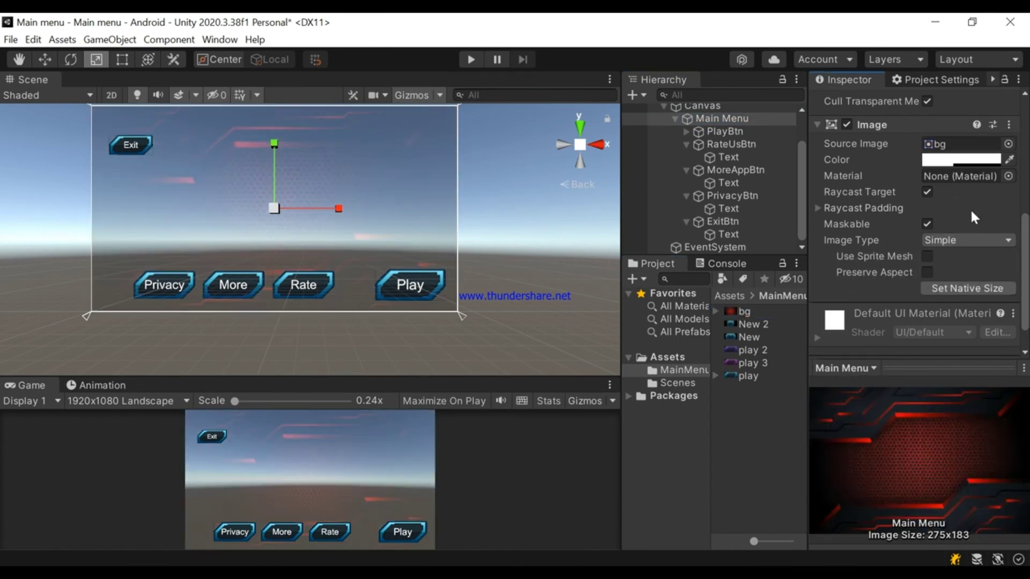
{"action": "left_click", "coordinate": [963, 161]}
{"action": "left_click_drag", "start_coordinate": [923, 470], "coordinate": [1015, 475]}
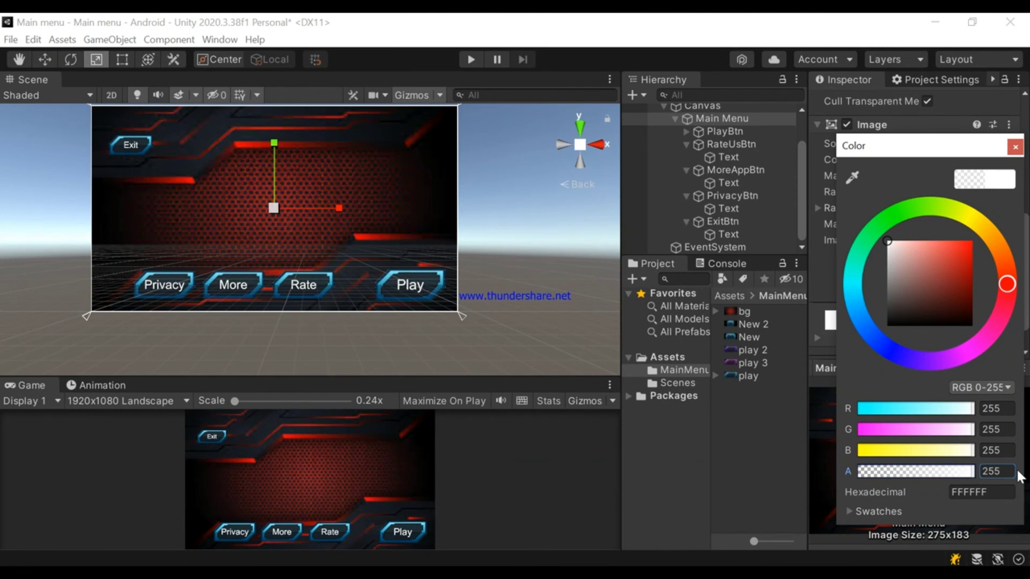
{"action": "left_click", "coordinate": [1014, 147]}
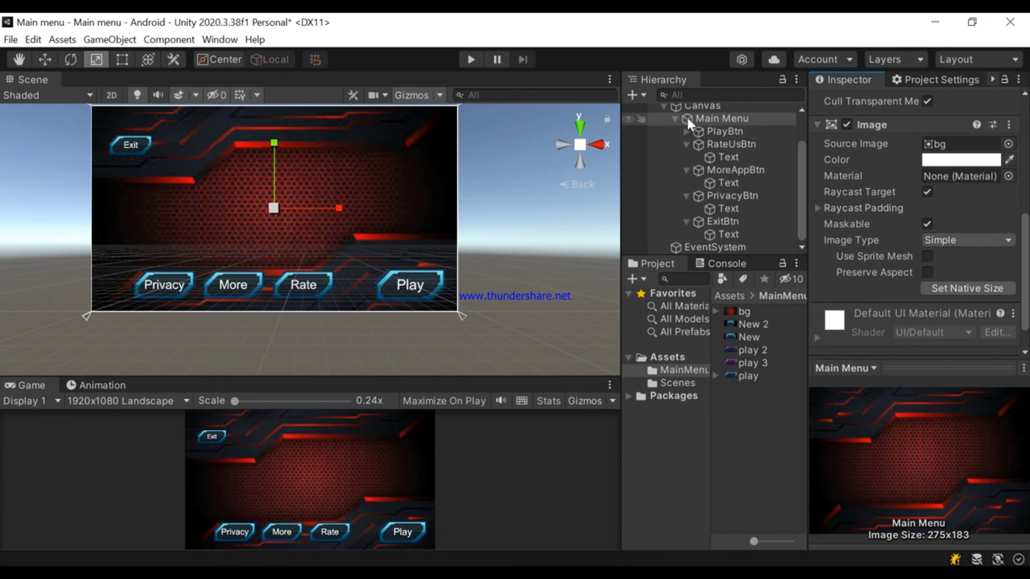
Collapse the children of RateUsBtn, MoreAppBtn, PrivacyBtn and ExitBtn in the object tree
{"action": "scroll", "coordinate": [697, 161], "scroll_direction": "up", "scroll_amount": 2}
{"action": "left_click", "coordinate": [675, 161]}
{"action": "left_click", "coordinate": [677, 160]}
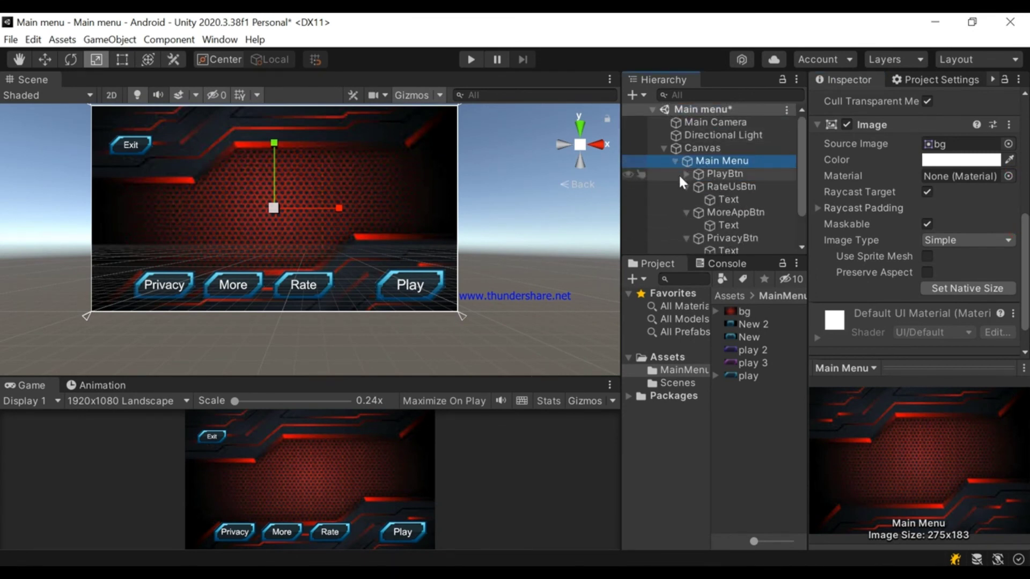
{"action": "left_click", "coordinate": [686, 187]}
{"action": "left_click", "coordinate": [687, 204]}
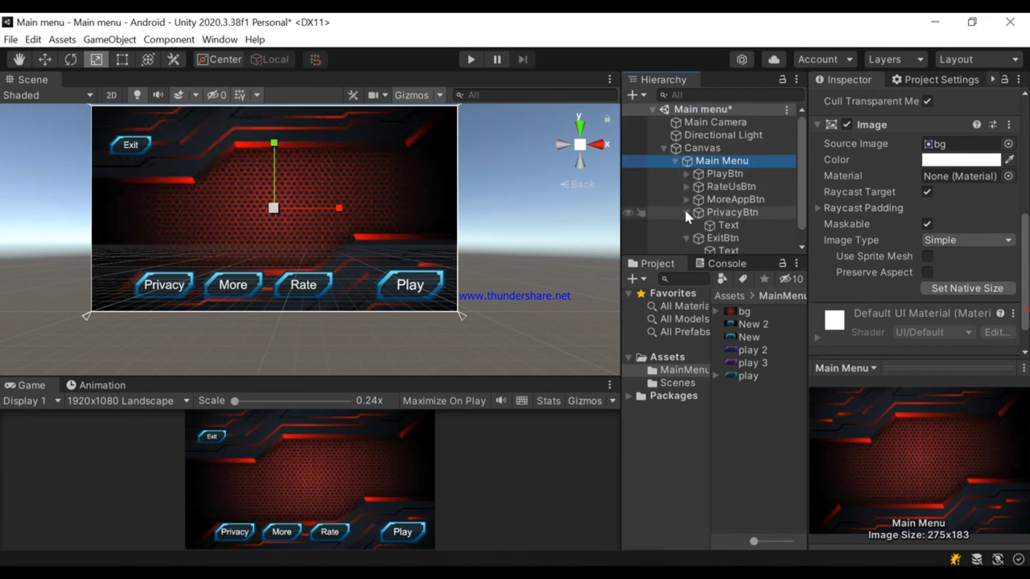
{"action": "left_click", "coordinate": [686, 212]}
{"action": "left_click", "coordinate": [686, 226]}
Anchor PlayBtn to the bottom-right corner of its parent
{"action": "left_click", "coordinate": [740, 173]}
{"action": "scroll", "coordinate": [829, 180], "scroll_direction": "up", "scroll_amount": 5}
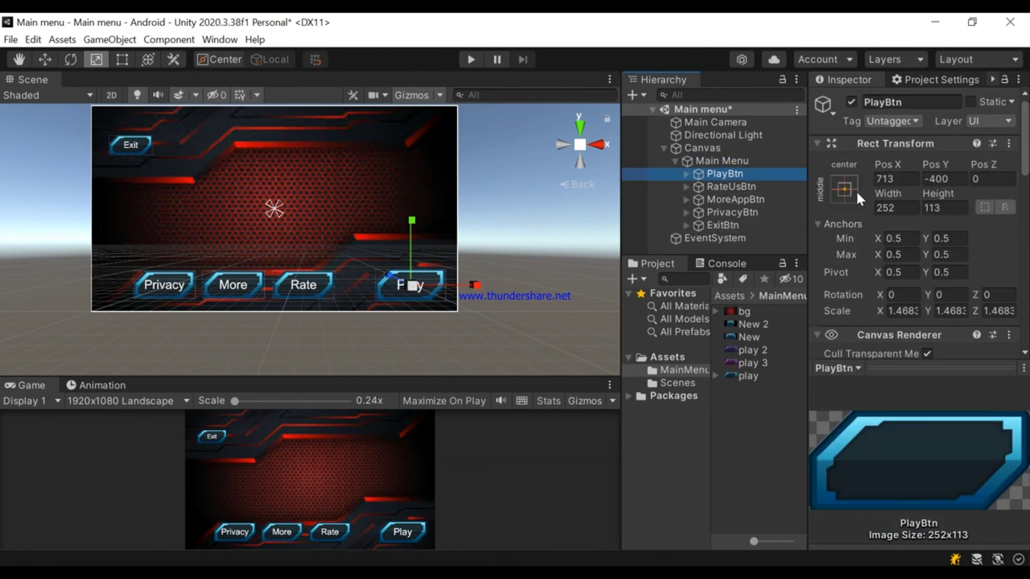
{"action": "left_click", "coordinate": [854, 192]}
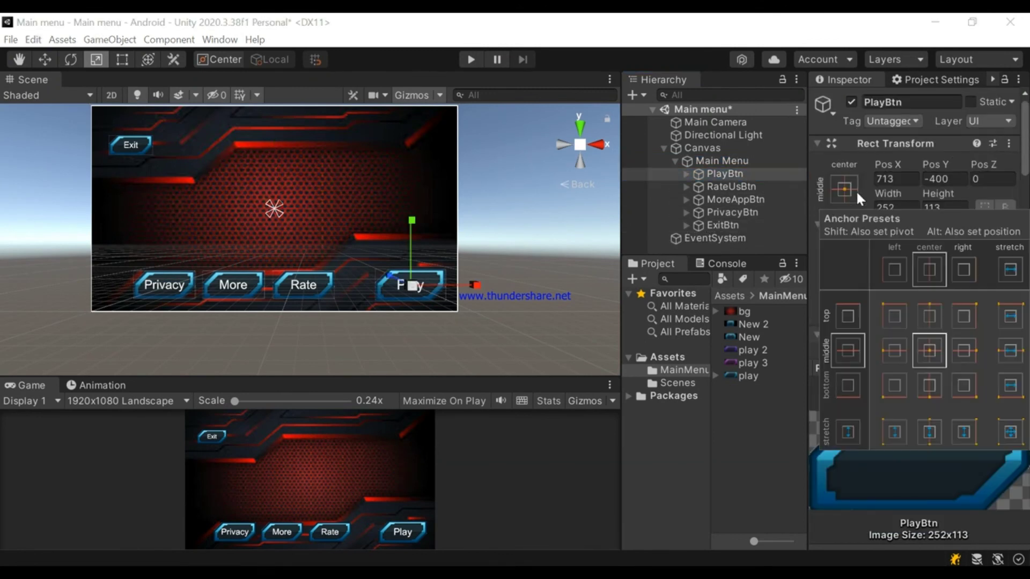
{"action": "left_click", "coordinate": [967, 384]}
Anchor RateUsBtn, MoreAppBtn and PrivacyBtn to the bottom-left corner and shift them together slightly left and down to Pos Y 58
{"action": "left_click", "coordinate": [729, 186]}
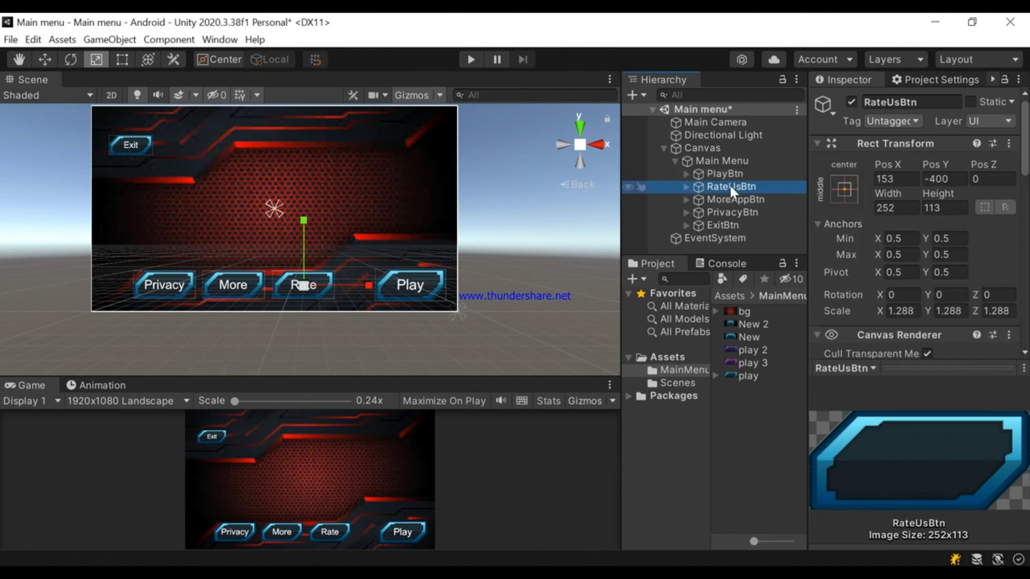
{"action": "left_click", "coordinate": [731, 211], "text": "shift"}
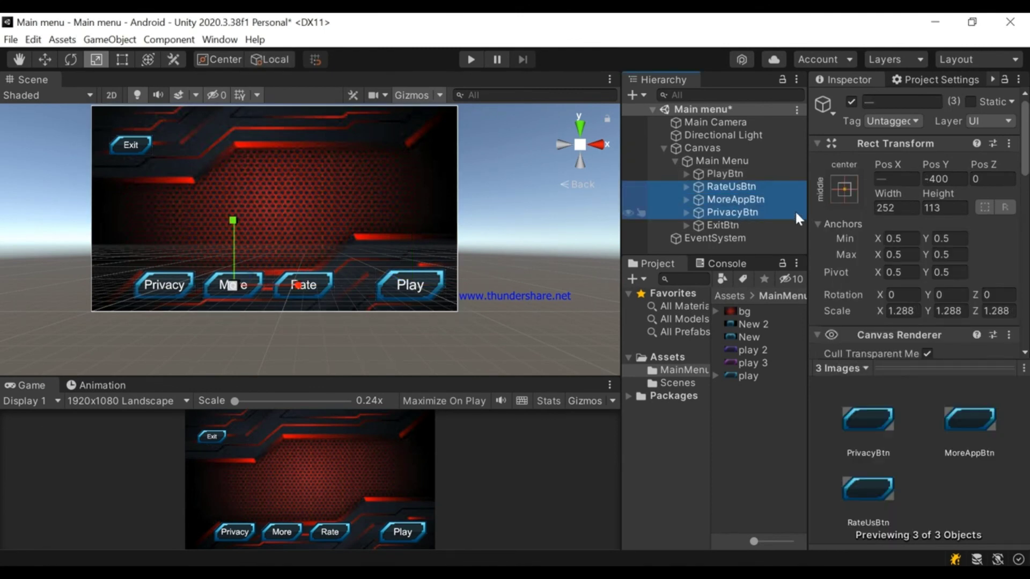
{"action": "left_click", "coordinate": [841, 199]}
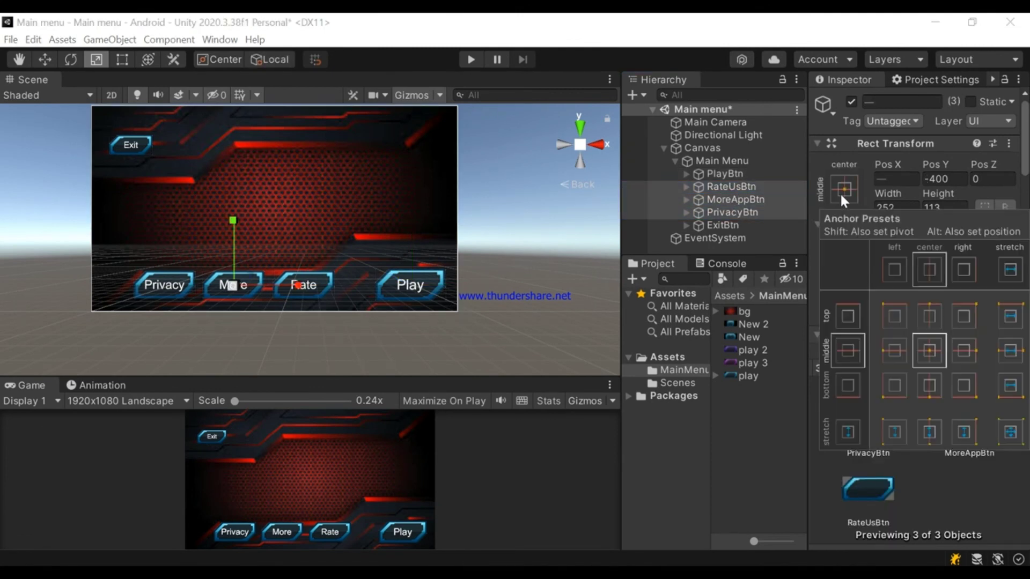
{"action": "left_click", "coordinate": [894, 384]}
{"action": "key", "text": "w"}
{"action": "left_click_drag", "start_coordinate": [300, 283], "coordinate": [293, 283]}
{"action": "left_click_drag", "start_coordinate": [231, 230], "coordinate": [230, 233]}
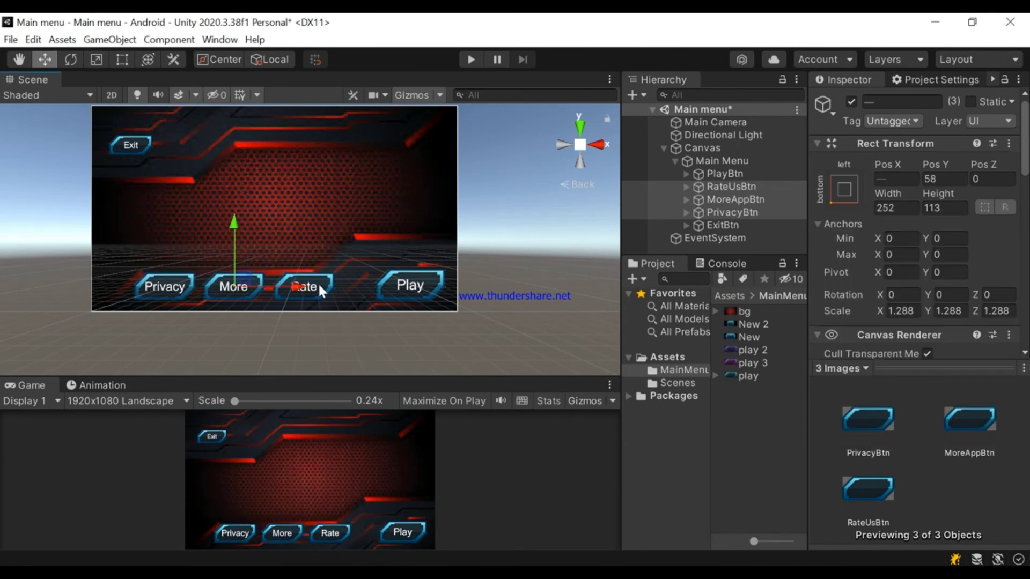
{"action": "mouse_move", "coordinate": [300, 285]}
{"action": "left_mouse_down"}
{"action": "mouse_move", "coordinate": [348, 285]}
{"action": "mouse_move", "coordinate": [294, 284]}
{"action": "left_mouse_up"}
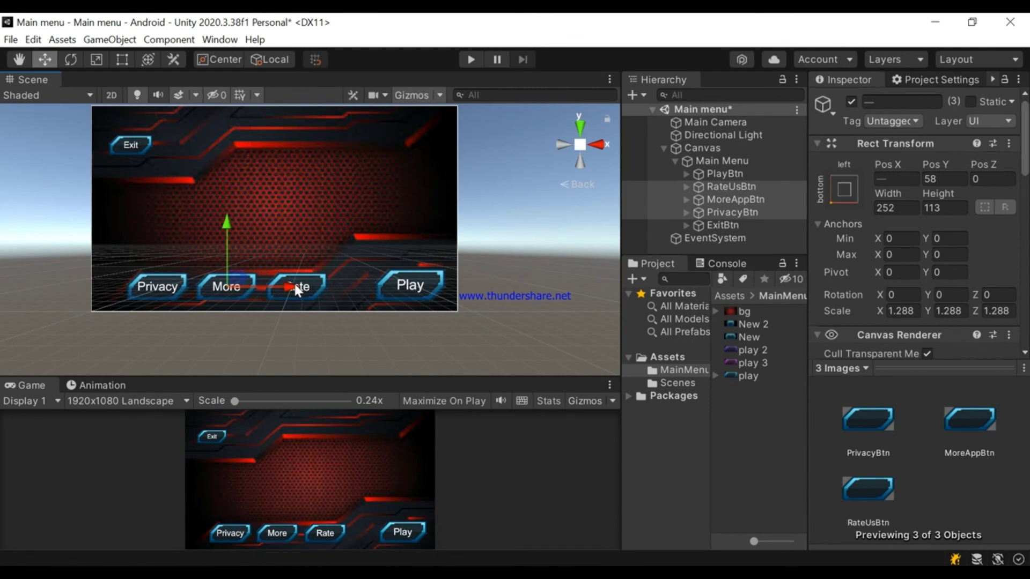
Anchor ExitBtn to the top-left corner of its parent and save the scene
{"action": "left_click", "coordinate": [731, 226]}
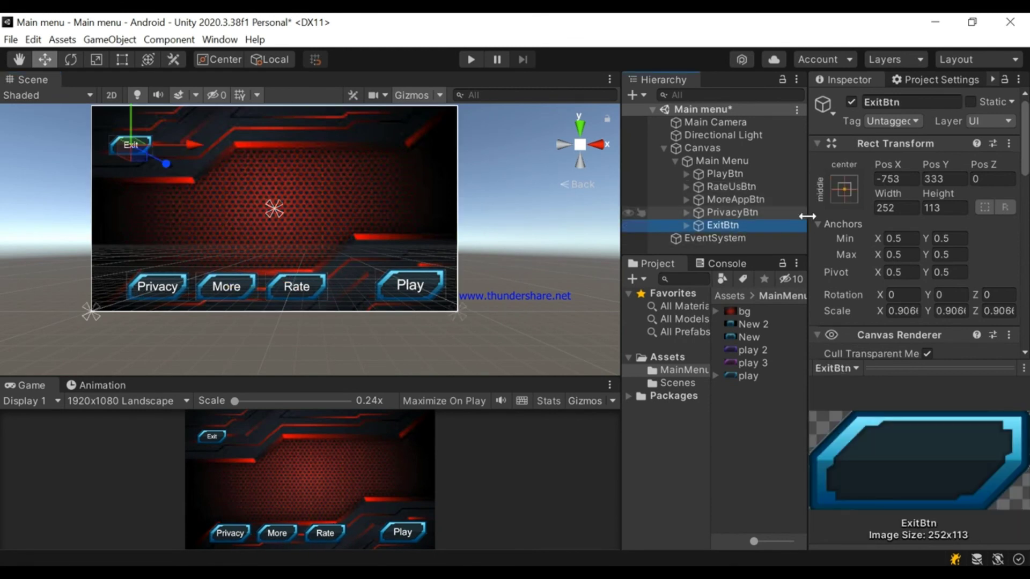
{"action": "left_click", "coordinate": [843, 190]}
{"action": "left_click", "coordinate": [897, 324]}
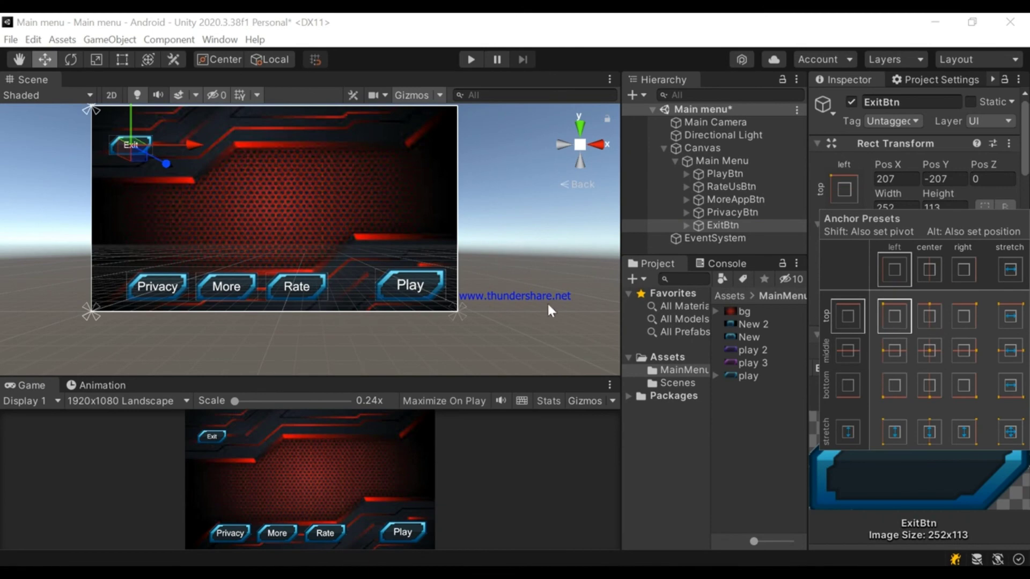
{"action": "key", "text": "ctrl+s"}
Open the root Assets folder of the project
{"action": "left_click", "coordinate": [684, 355]}
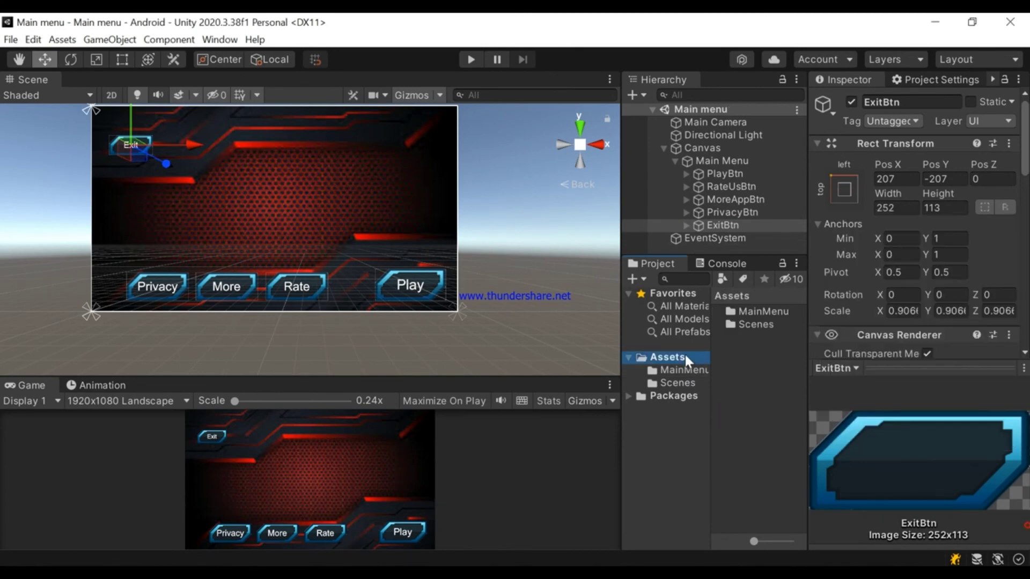